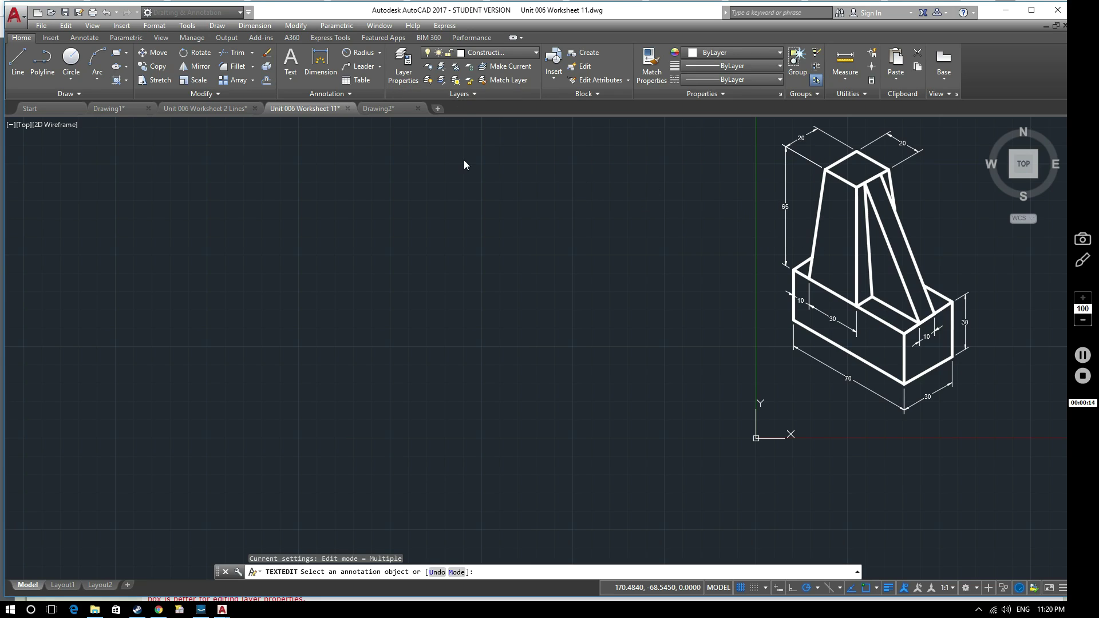
Step: Make Construction the current layer and review the drawing's layers in the Layer Properties Manager
{"action": "left_click", "coordinate": [499, 52]}
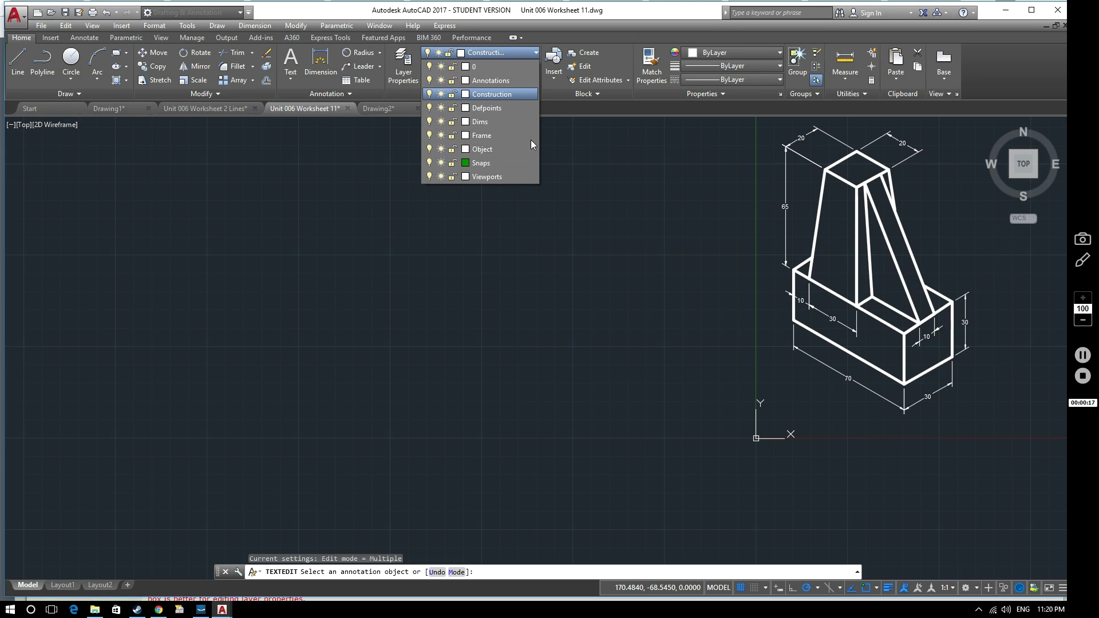
{"action": "left_click", "coordinate": [483, 94]}
{"action": "left_click", "coordinate": [404, 63]}
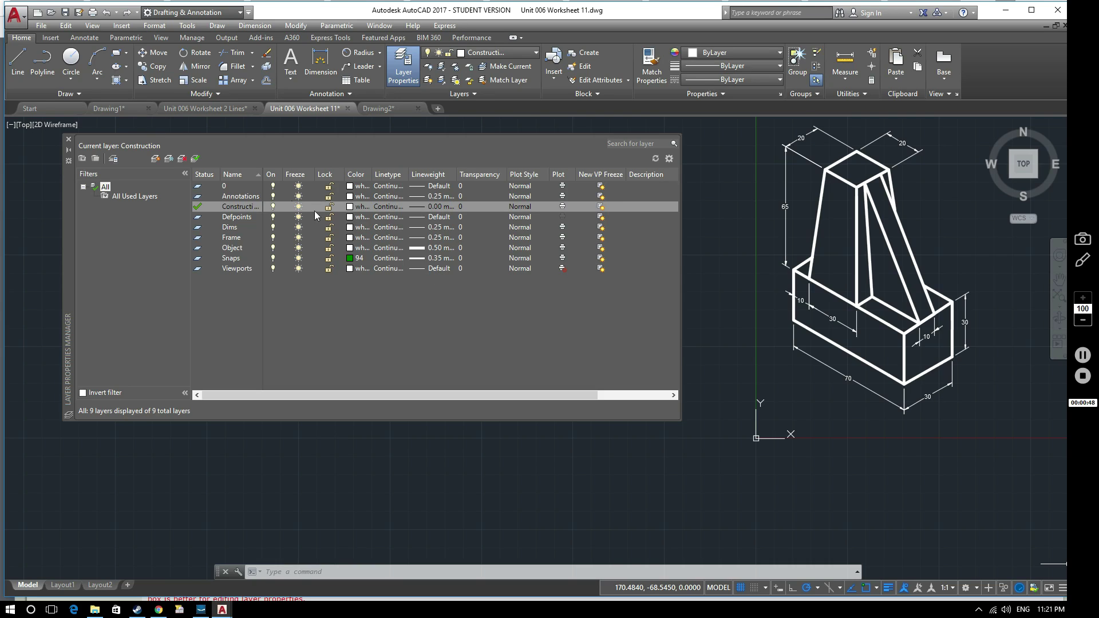
{"action": "left_click", "coordinate": [70, 141]}
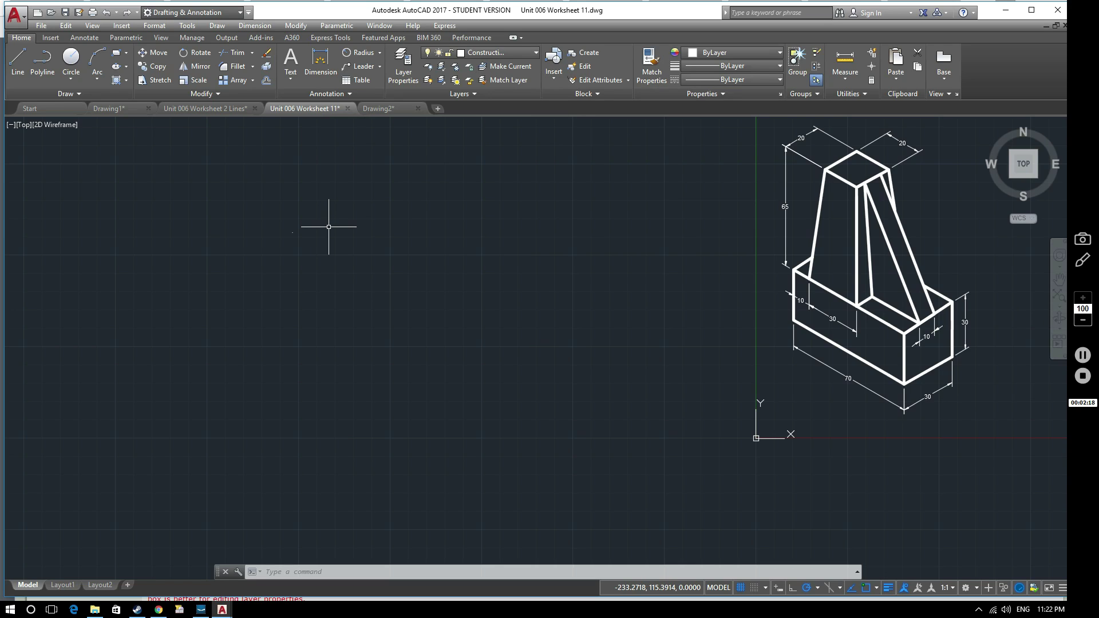
Step: With Ortho on, draw one horizontal and one vertical construction line crossing at a point in the empty area beside the isometric view
{"action": "type", "text": "XL"}
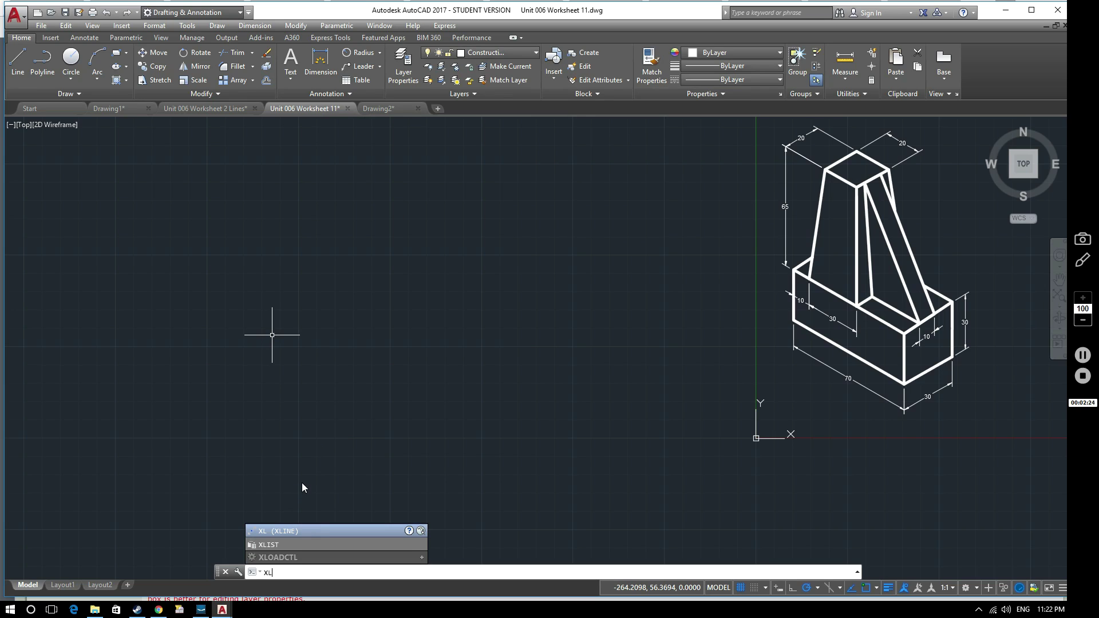
{"action": "key", "text": "Return"}
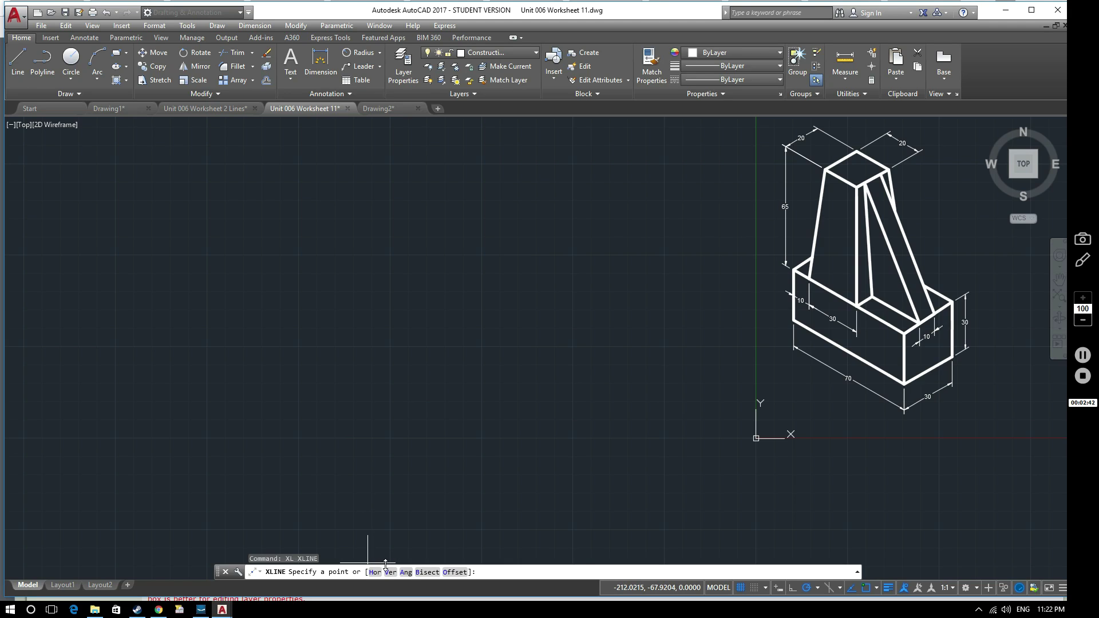
{"action": "left_click", "coordinate": [794, 587]}
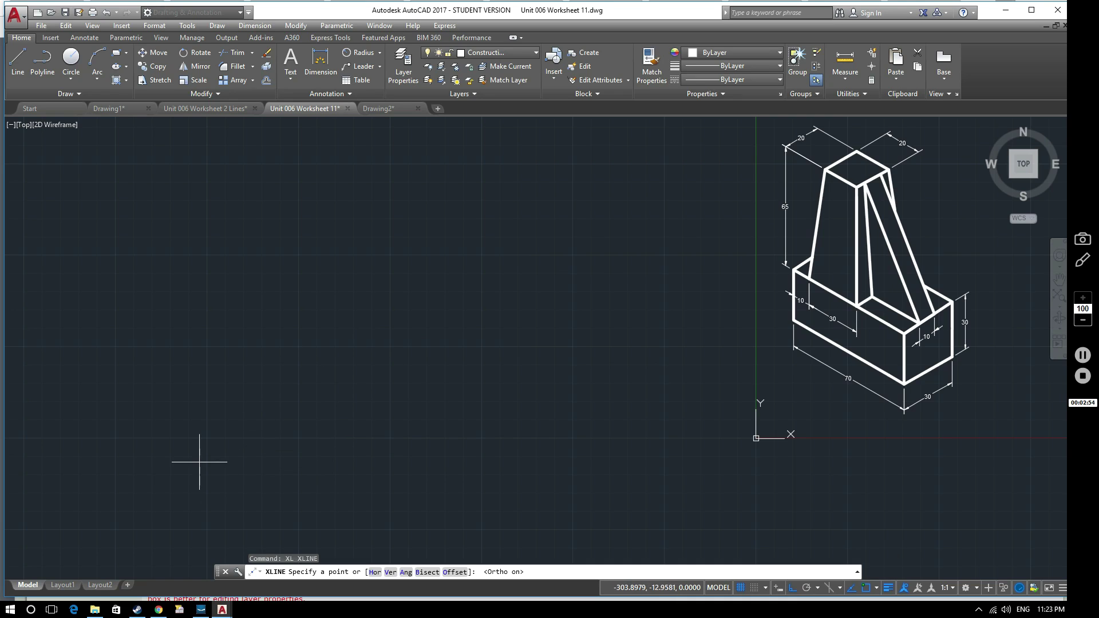
{"action": "left_click", "coordinate": [176, 520]}
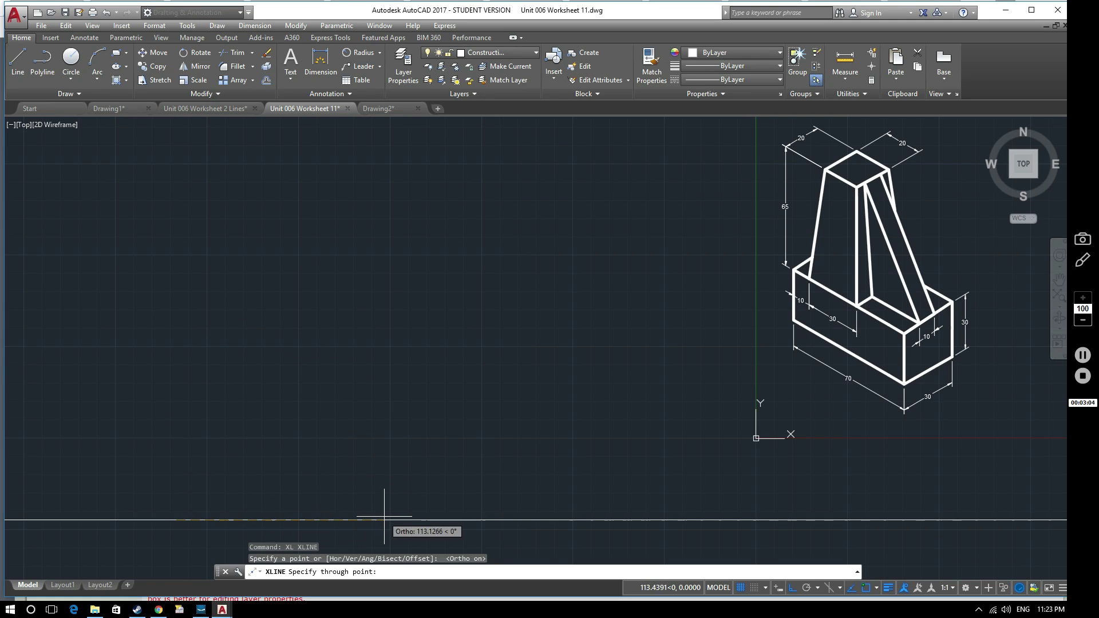
{"action": "left_click", "coordinate": [434, 520]}
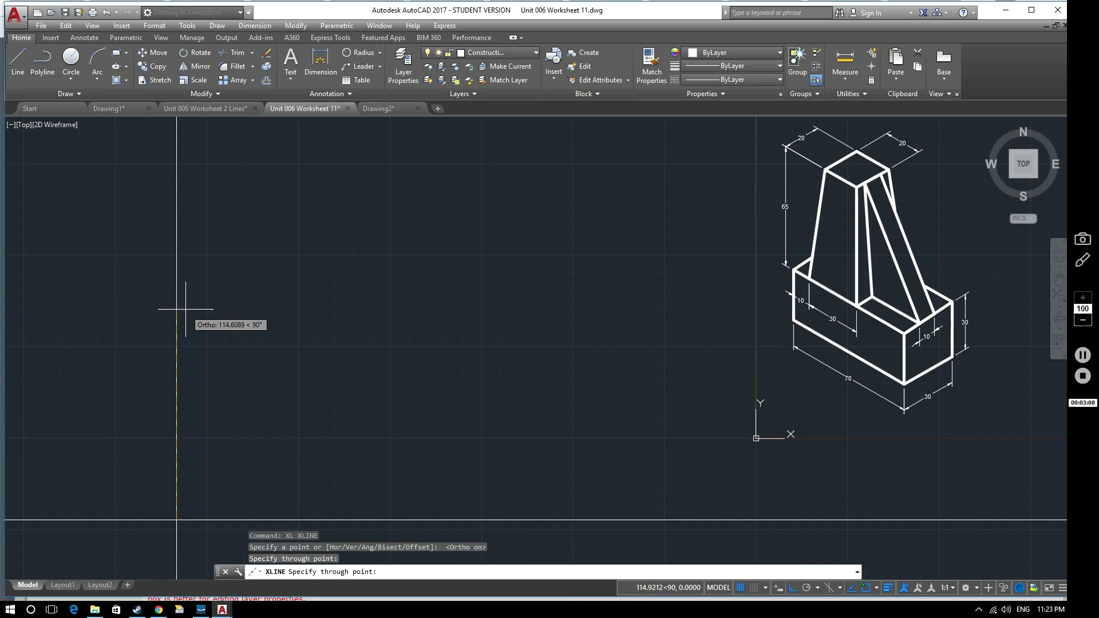
{"action": "left_click", "coordinate": [178, 246]}
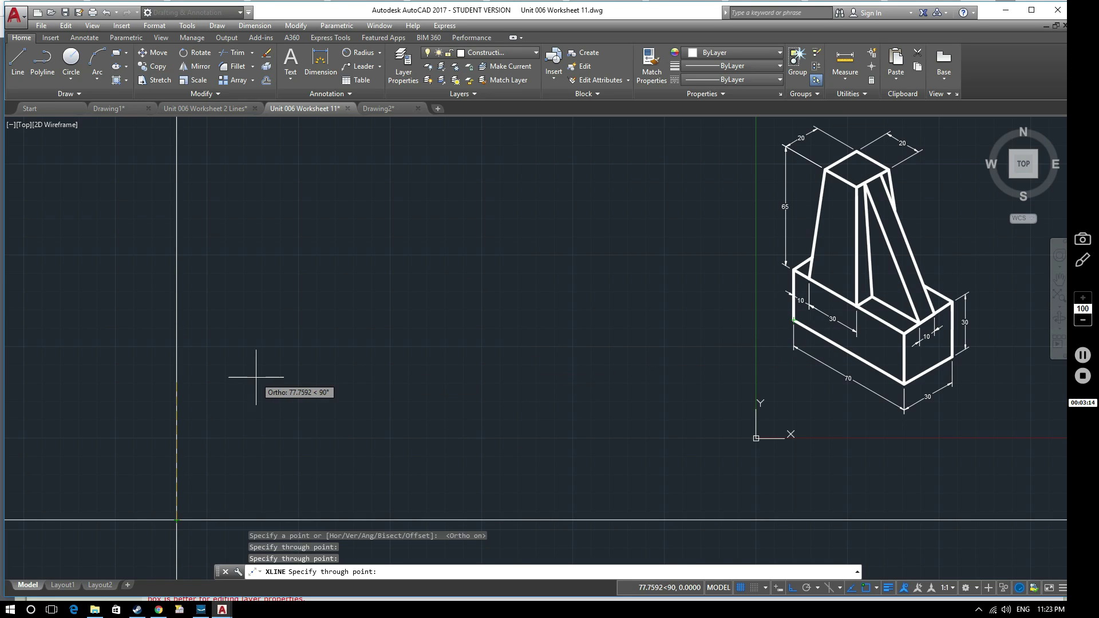
{"action": "key", "text": "Escape"}
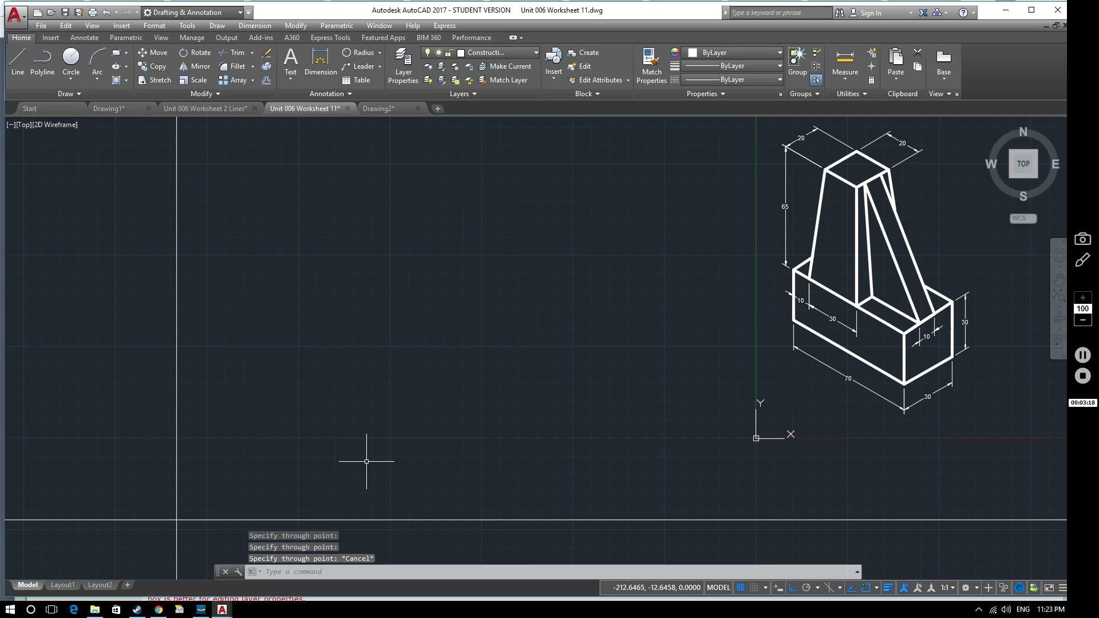
Step: Offset the horizontal construction line upward by 95
{"action": "type", "text": "of"}
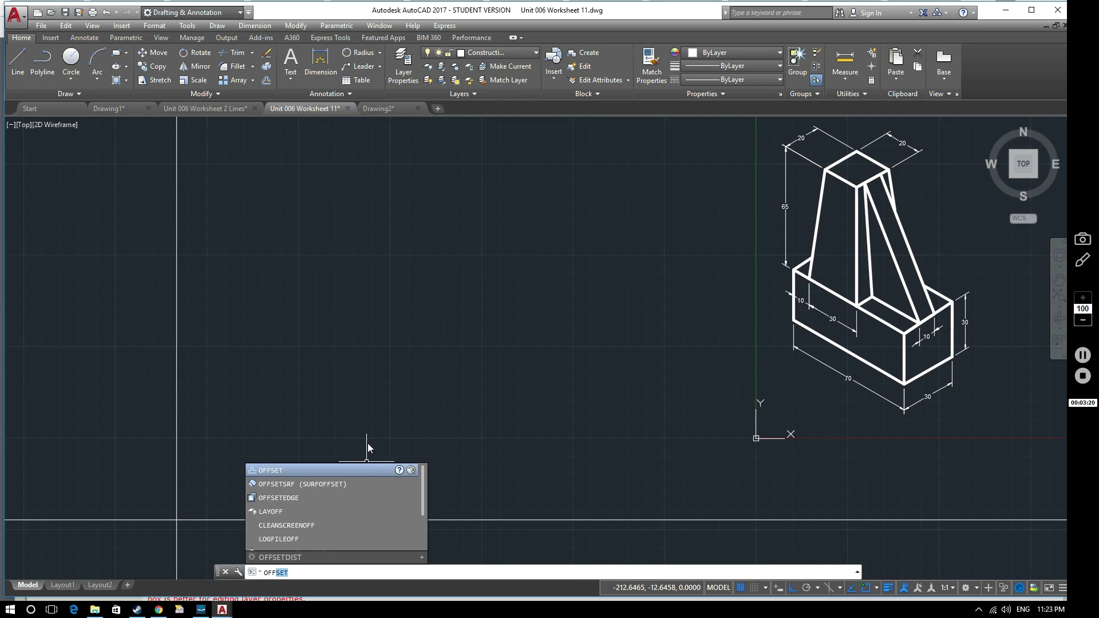
{"action": "key", "text": "Return"}
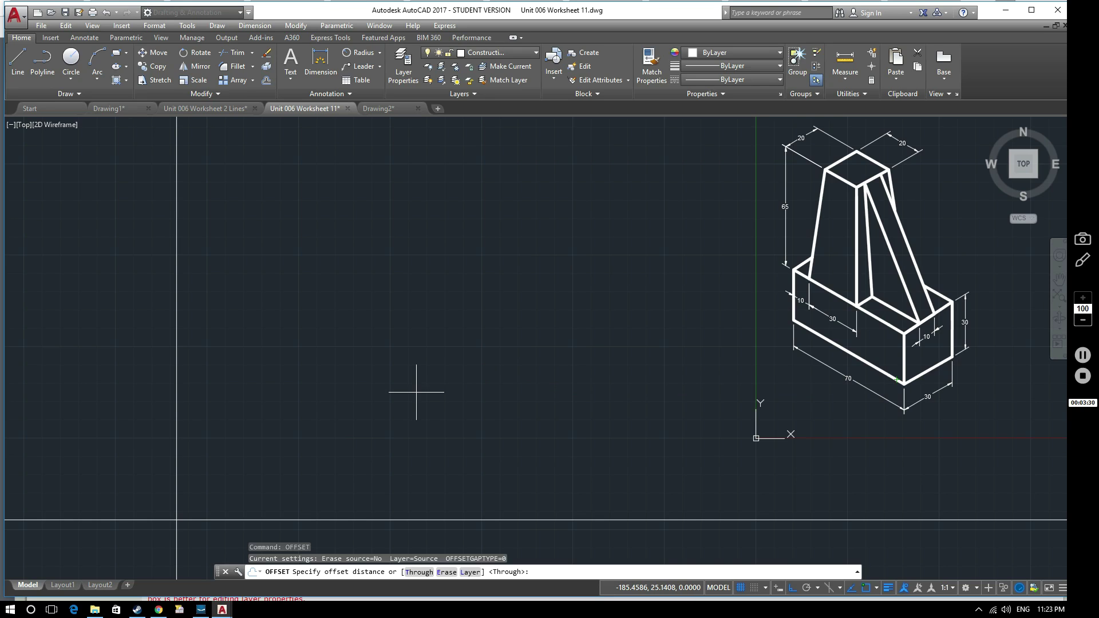
{"action": "type", "text": "95"}
{"action": "key", "text": "Return"}
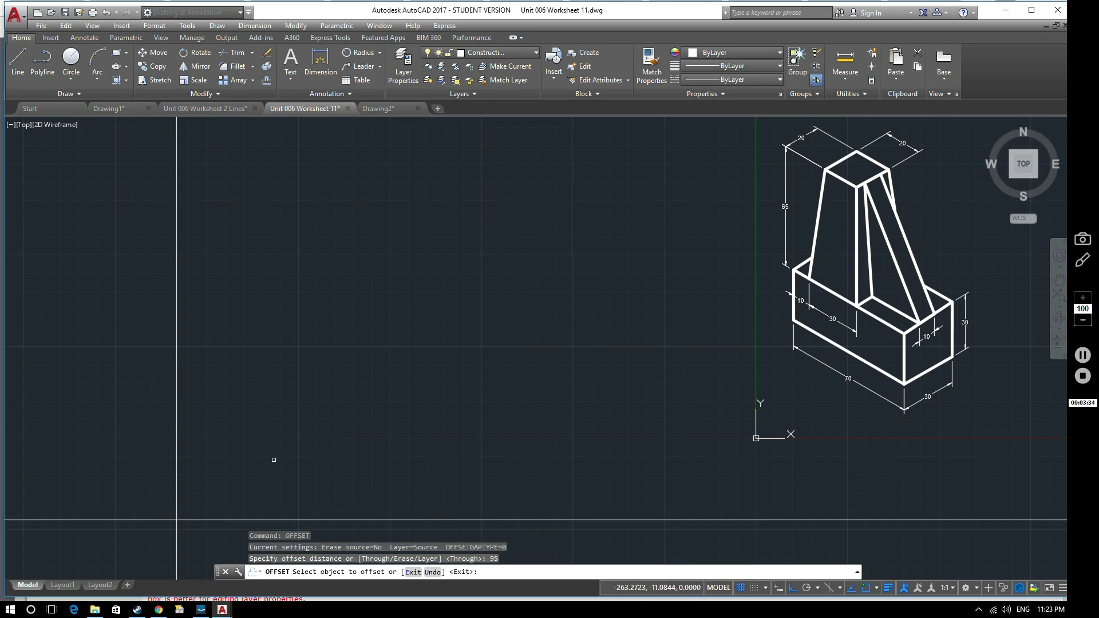
{"action": "left_click", "coordinate": [236, 518]}
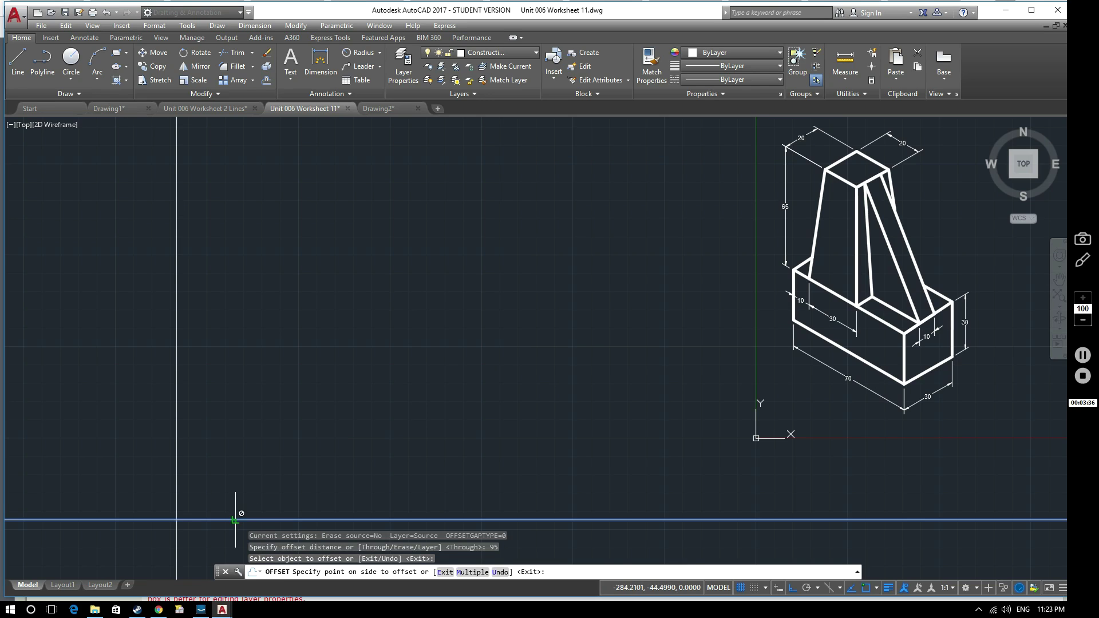
{"action": "left_click", "coordinate": [247, 397]}
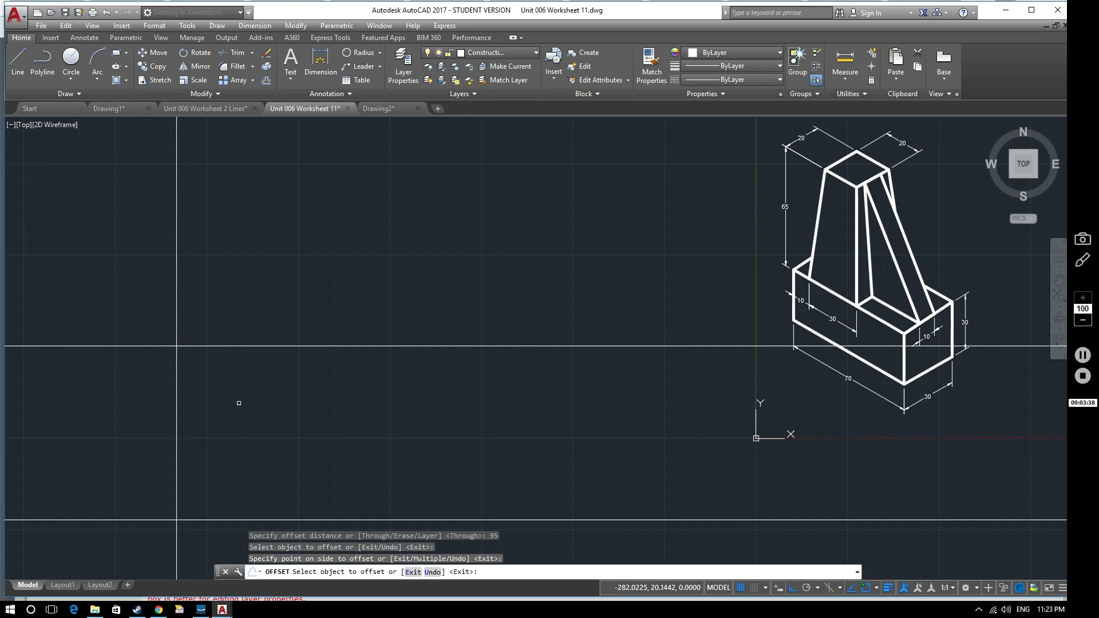
{"action": "key", "text": "Escape"}
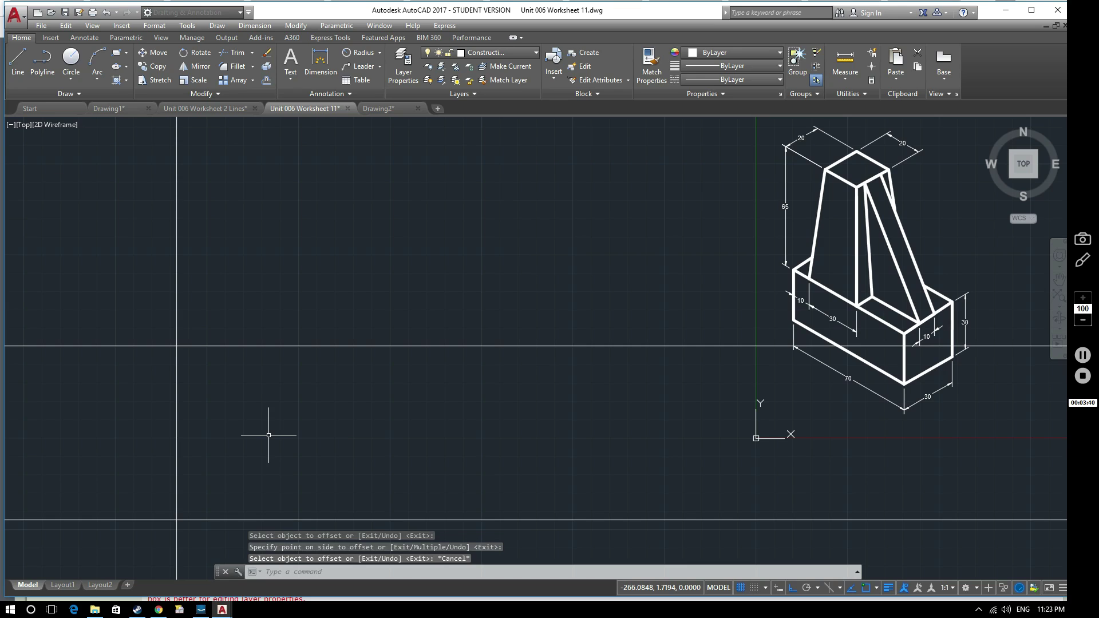
Step: Offset the vertical construction line to the right by 70
{"action": "type", "text": "o"}
{"action": "key", "text": "Return"}
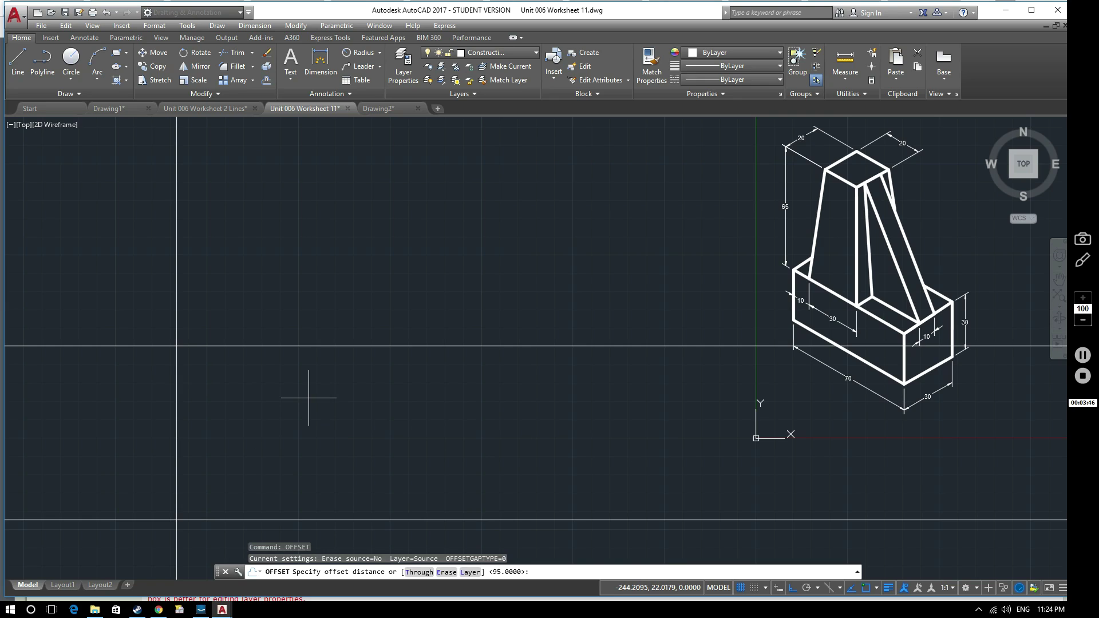
{"action": "key", "text": "Return"}
{"action": "left_click", "coordinate": [176, 417]}
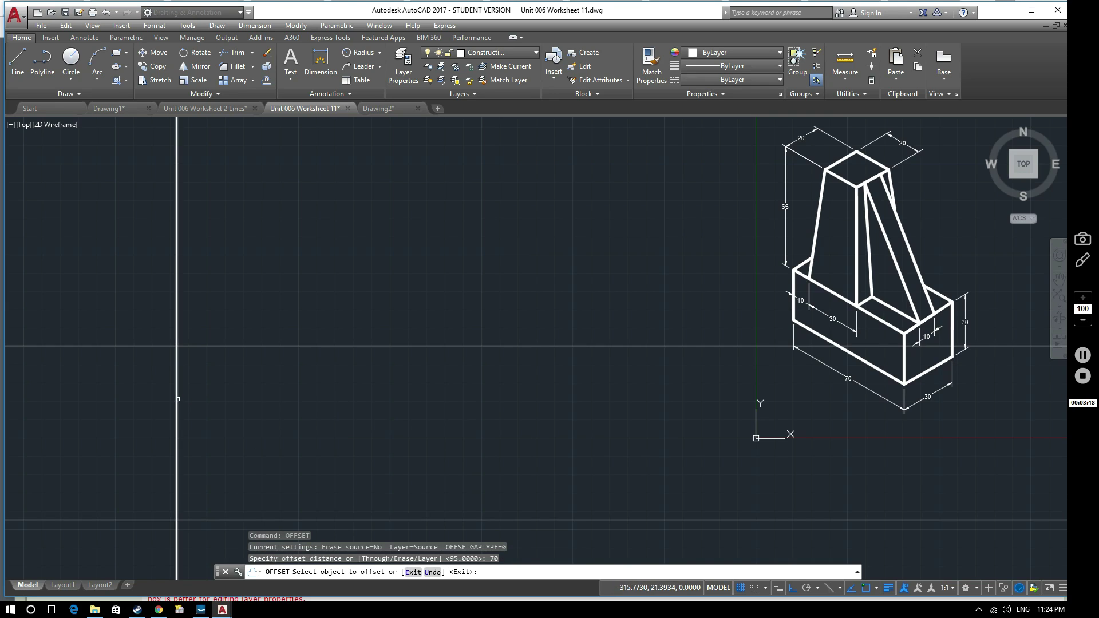
{"action": "left_click", "coordinate": [263, 399]}
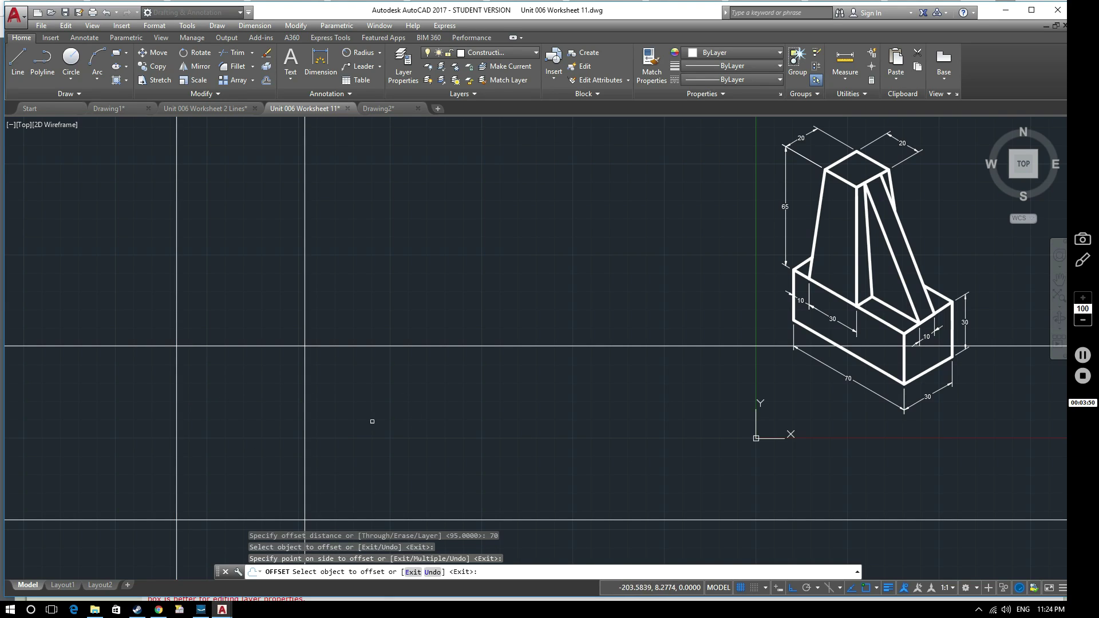
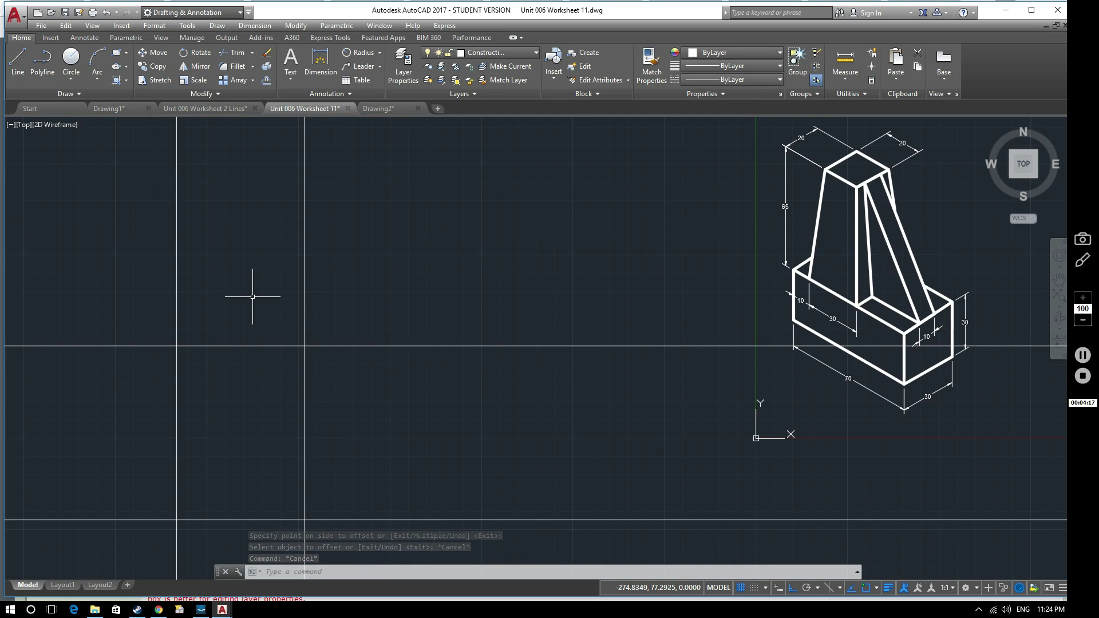
Step: Offset the upper horizontal construction line upward and the right vertical one to the right, each by 35
{"action": "key", "text": "Return"}
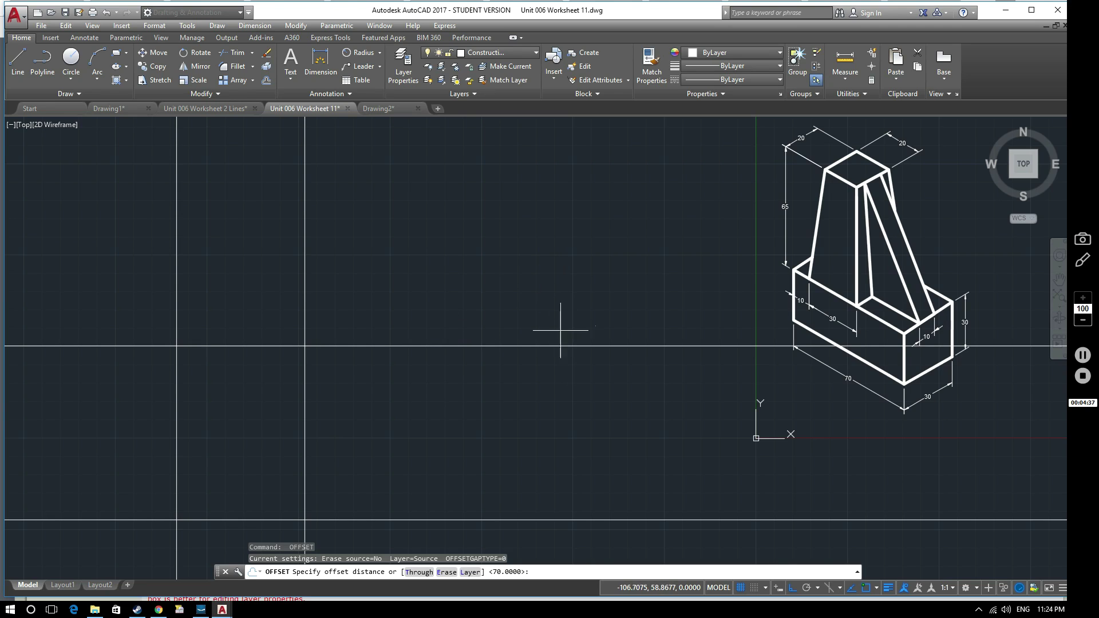
{"action": "type", "text": "35"}
{"action": "key", "text": "Return"}
{"action": "left_click", "coordinate": [282, 345]}
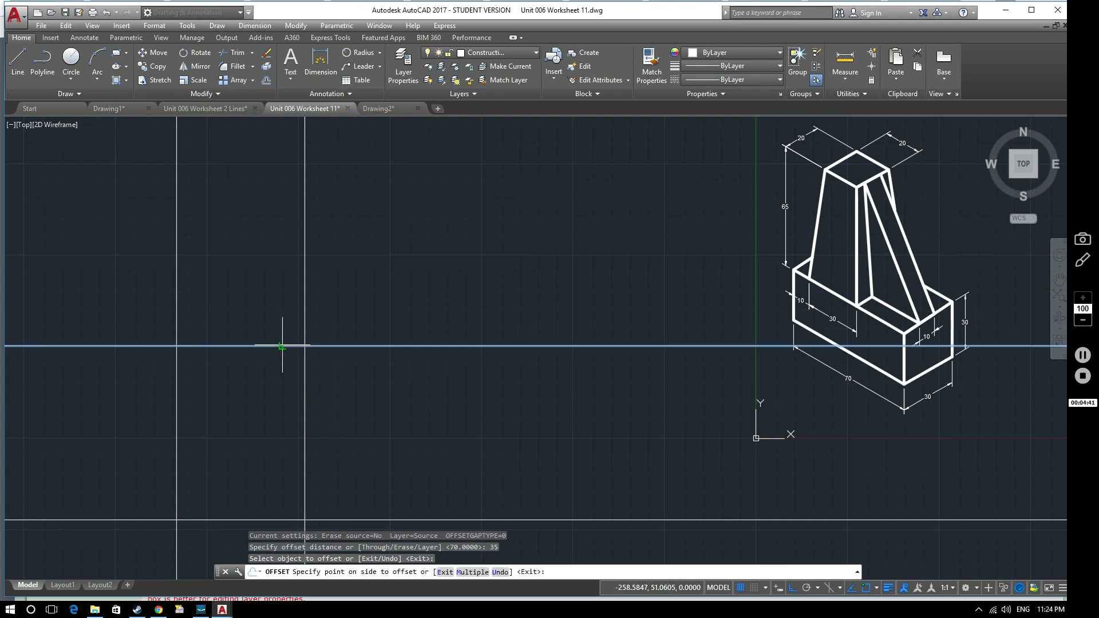
{"action": "left_click", "coordinate": [282, 281]}
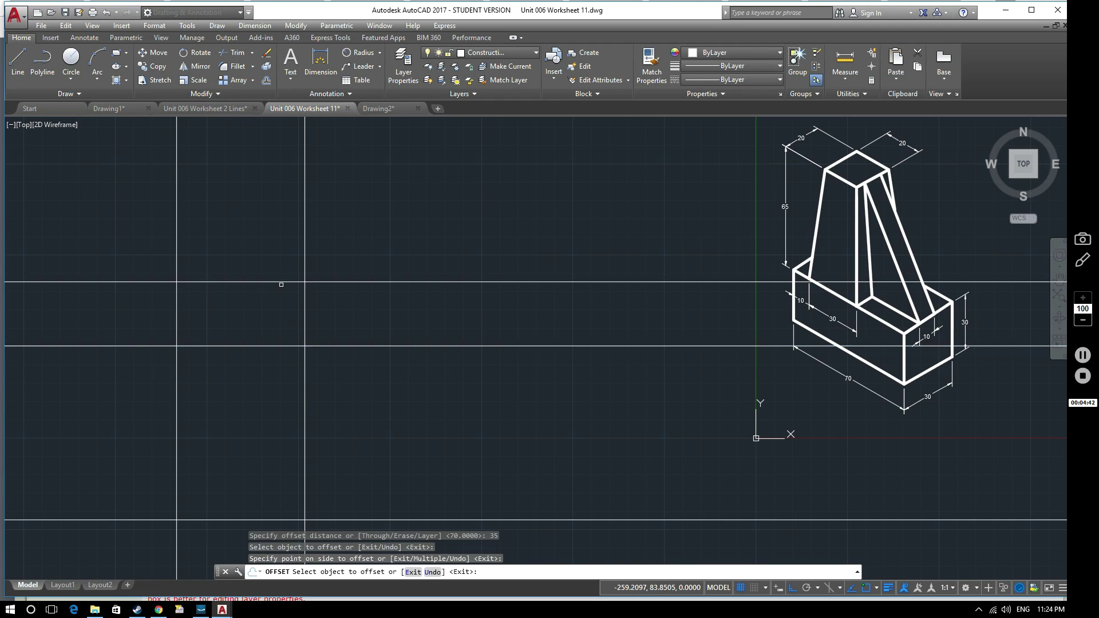
{"action": "left_click", "coordinate": [306, 402]}
{"action": "left_click", "coordinate": [395, 418]}
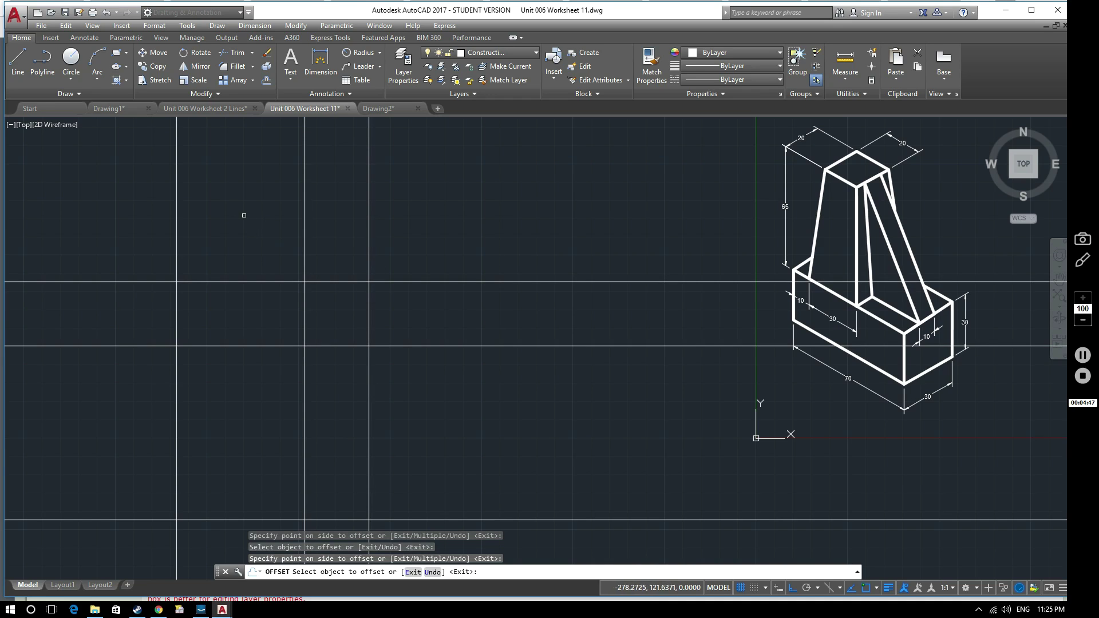
{"action": "left_click", "coordinate": [853, 354]}
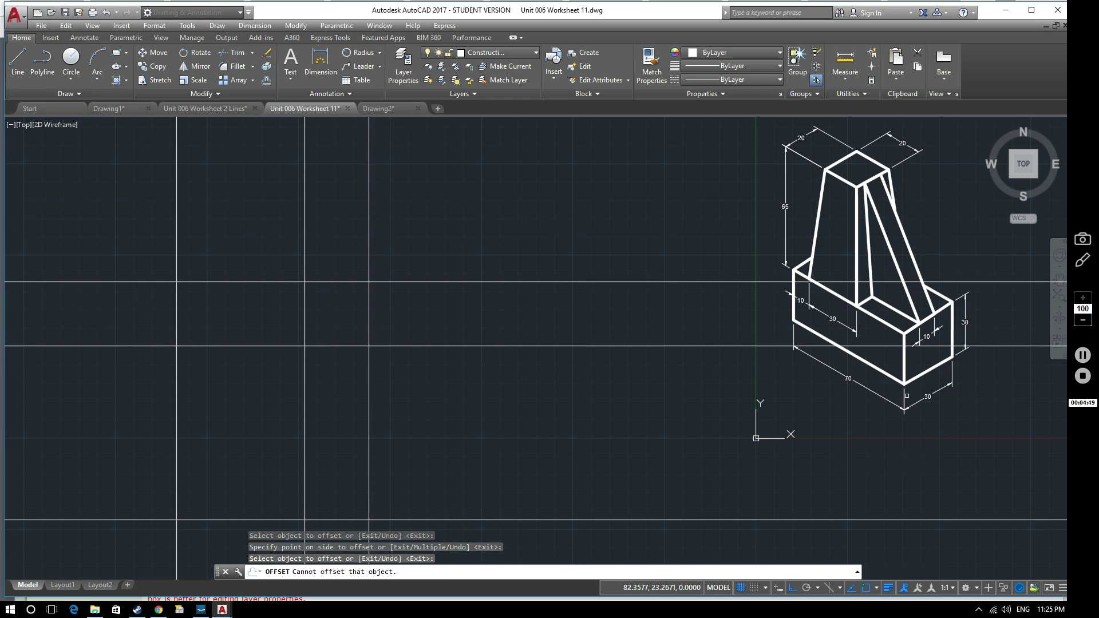
{"action": "left_click", "coordinate": [927, 378]}
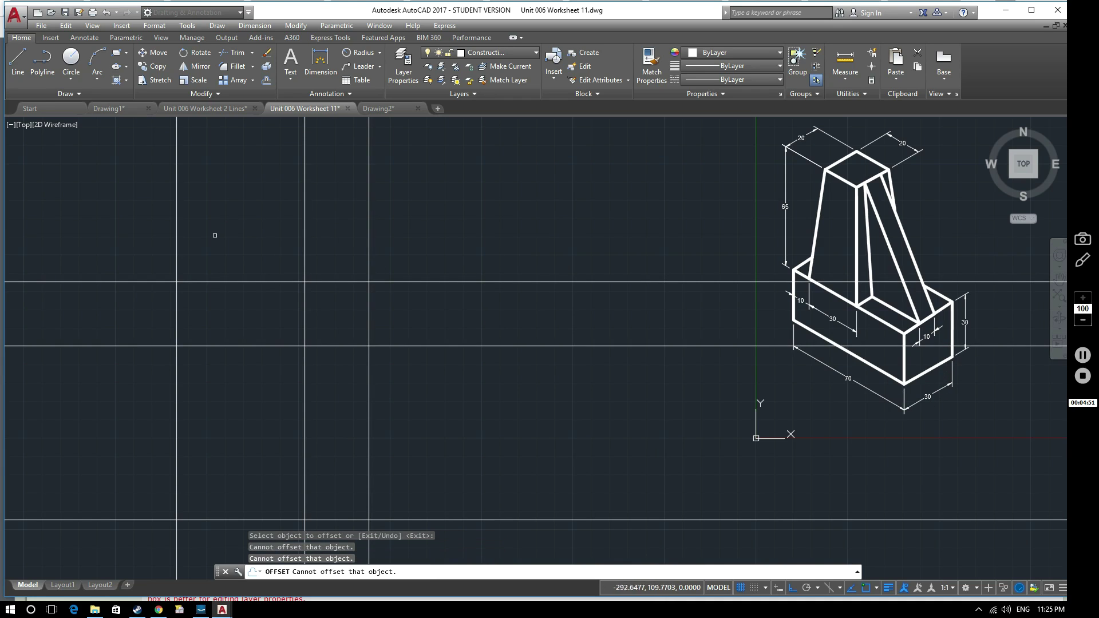
{"action": "key", "text": "Escape"}
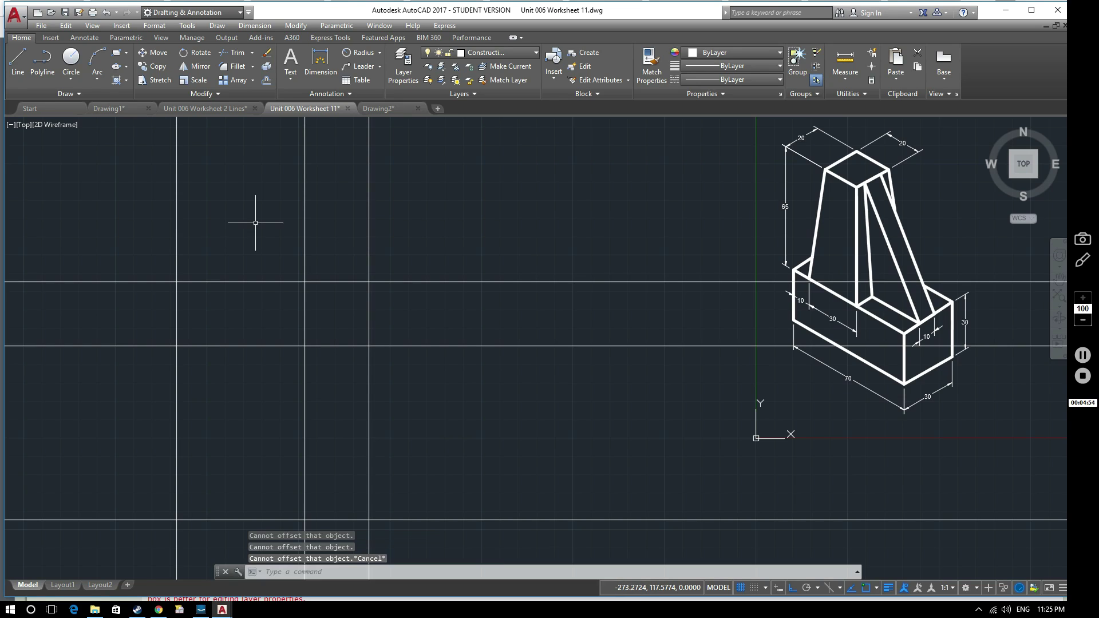
Step: Offset the topmost horizontal construction line upward and the rightmost vertical one to the right, each by 30
{"action": "key", "text": "Return"}
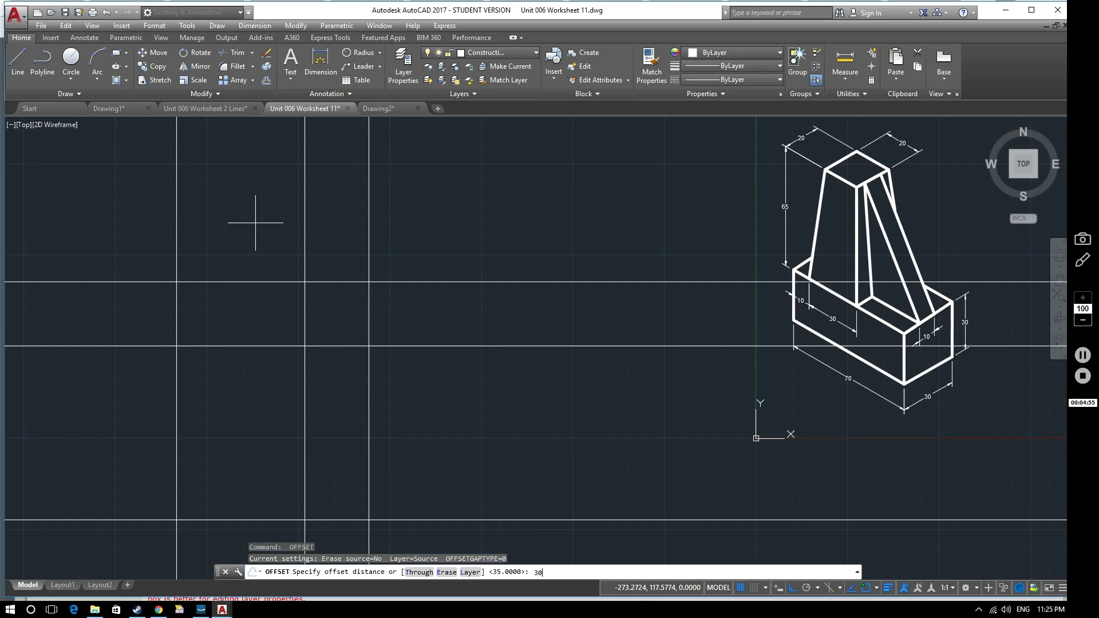
{"action": "key", "text": "Return"}
{"action": "left_click", "coordinate": [264, 282]}
{"action": "left_click", "coordinate": [269, 238]}
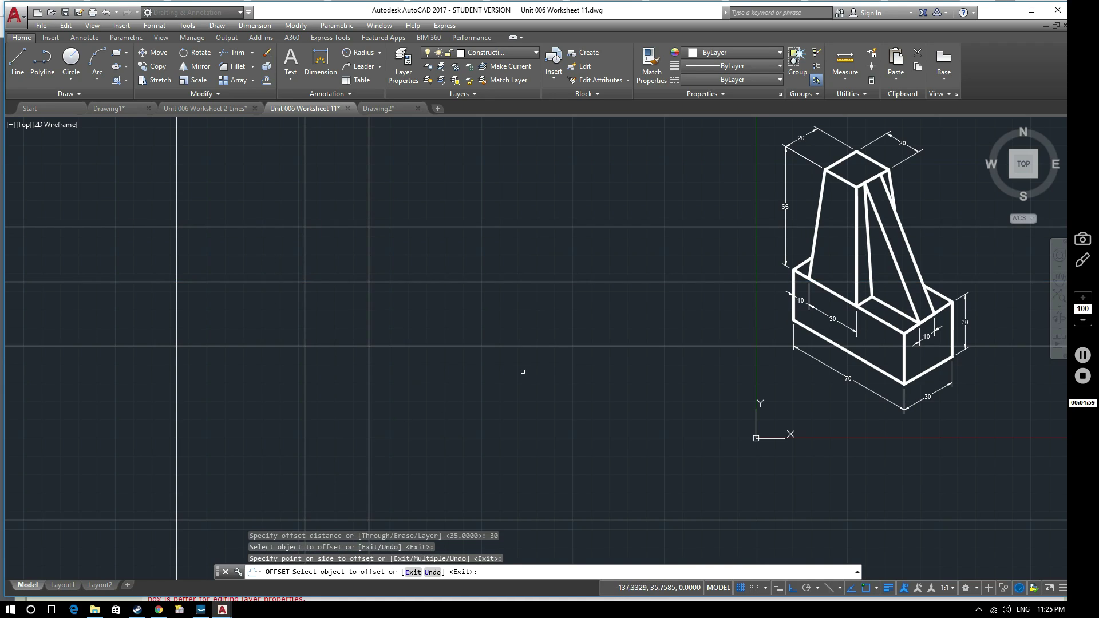
{"action": "left_click", "coordinate": [885, 303]}
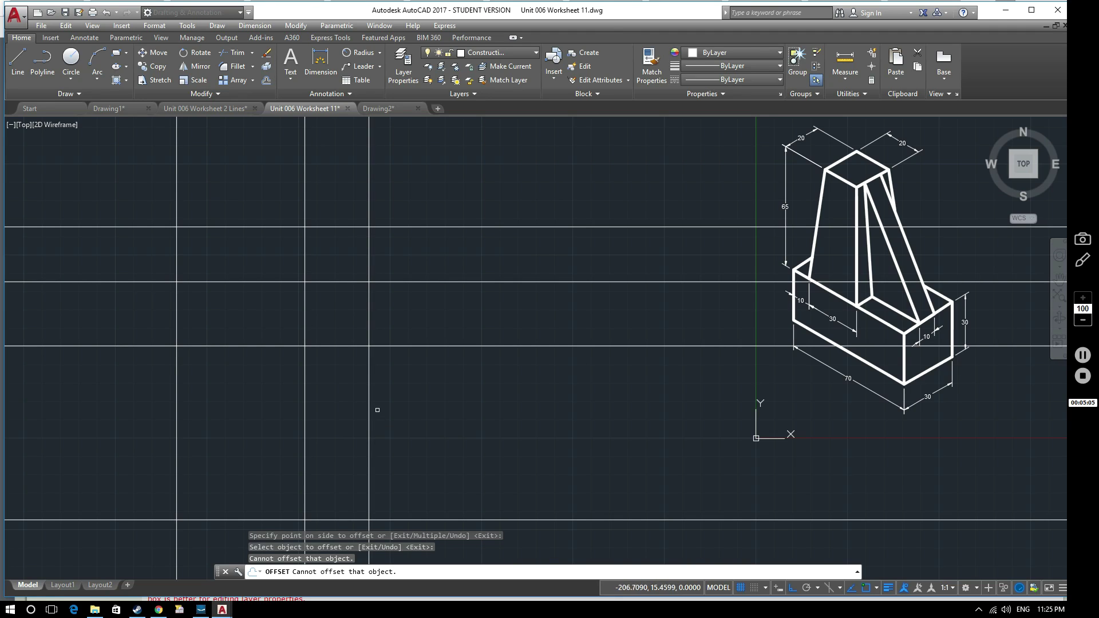
{"action": "left_click", "coordinate": [370, 410]}
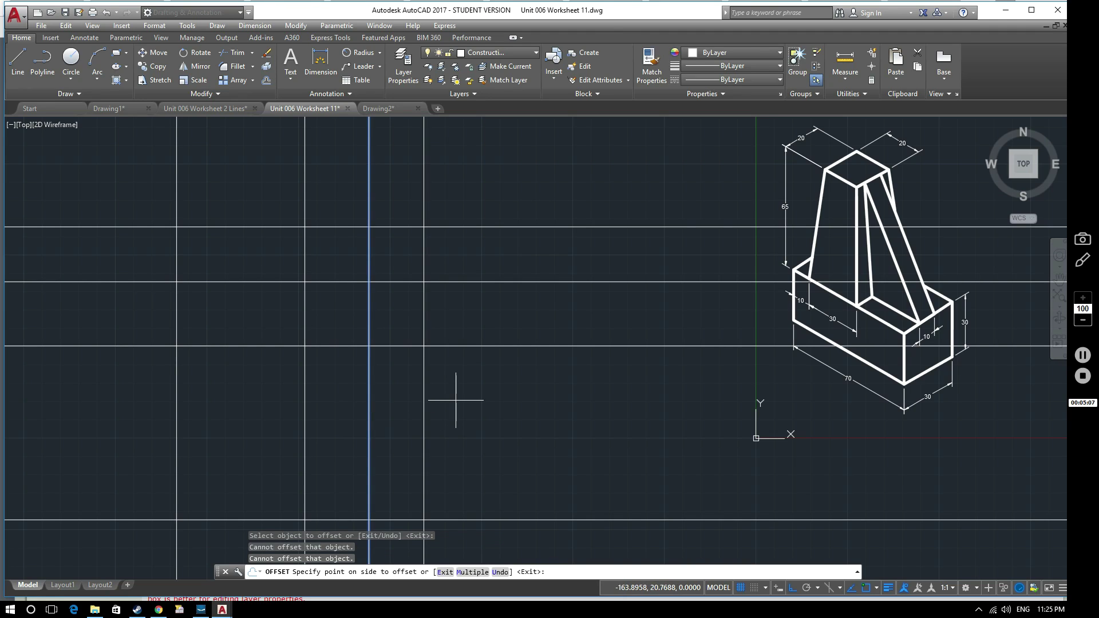
{"action": "left_click", "coordinate": [455, 400]}
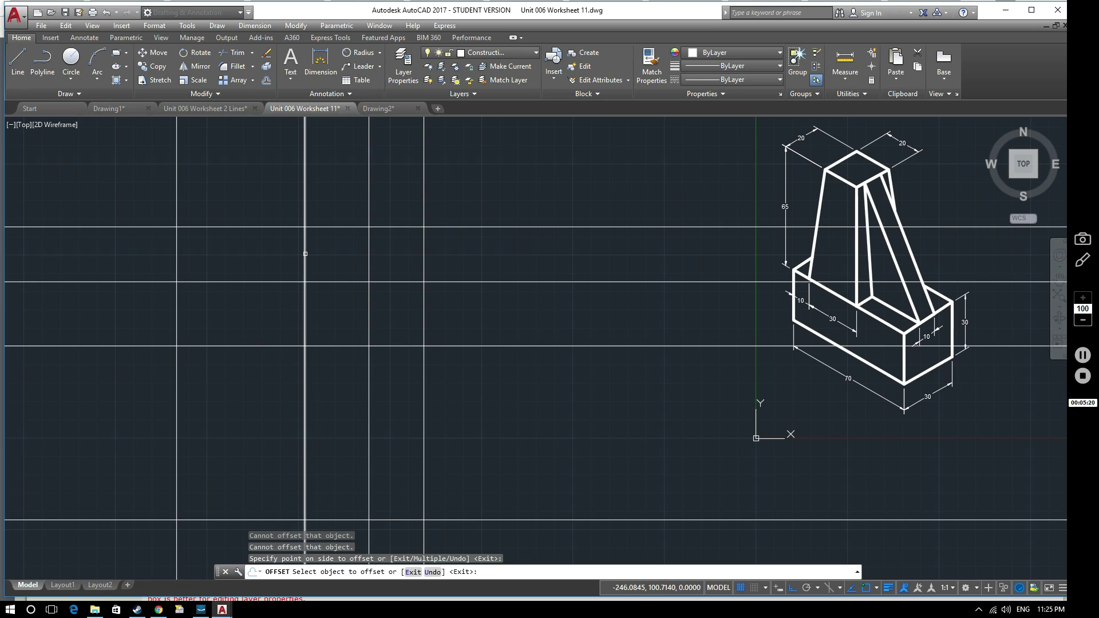
Step: On the Object layer, trace the front view outline as a 70 by 95 polyline rectangle on the lower-left construction line intersections
{"action": "left_click", "coordinate": [504, 53]}
{"action": "left_click", "coordinate": [497, 148]}
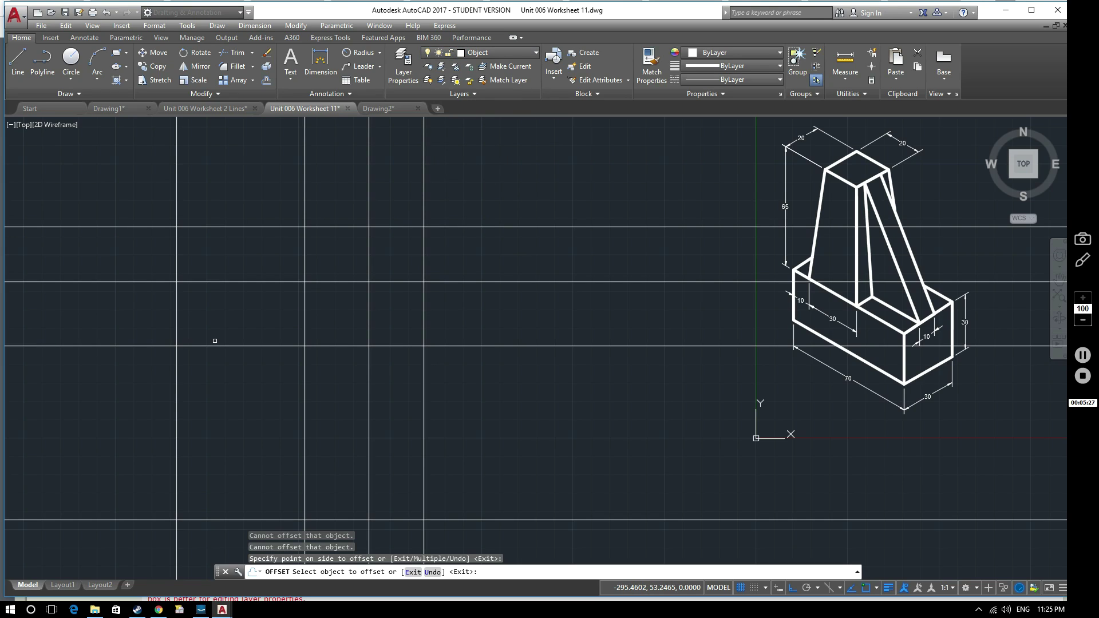
{"action": "type", "text": "pl"}
{"action": "key", "text": "Return"}
{"action": "type", "text": "pl"}
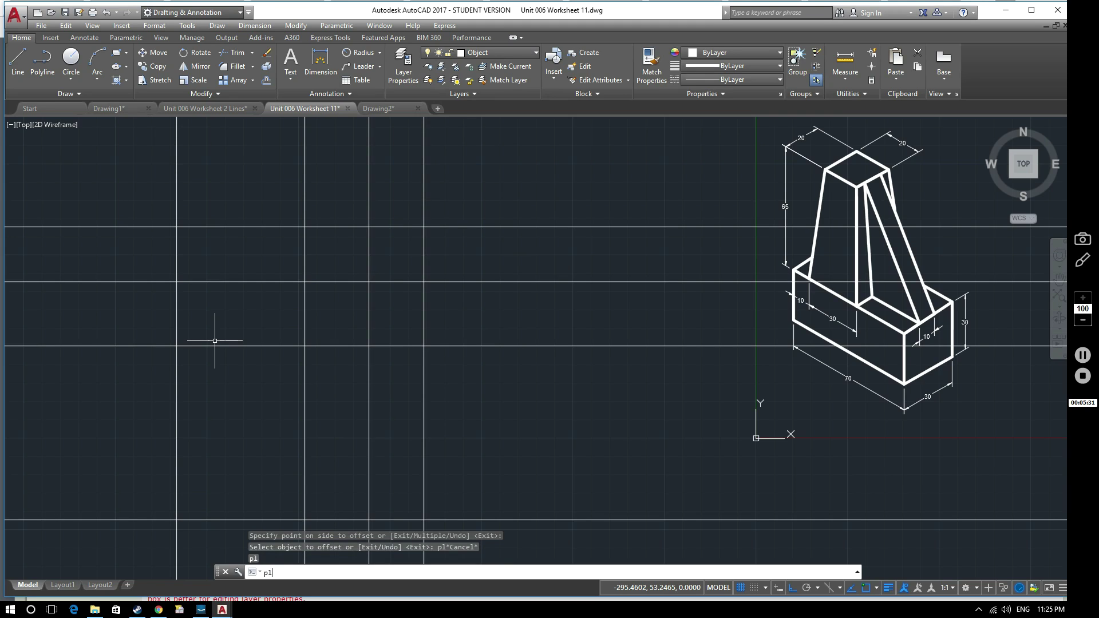
{"action": "key", "text": "Return"}
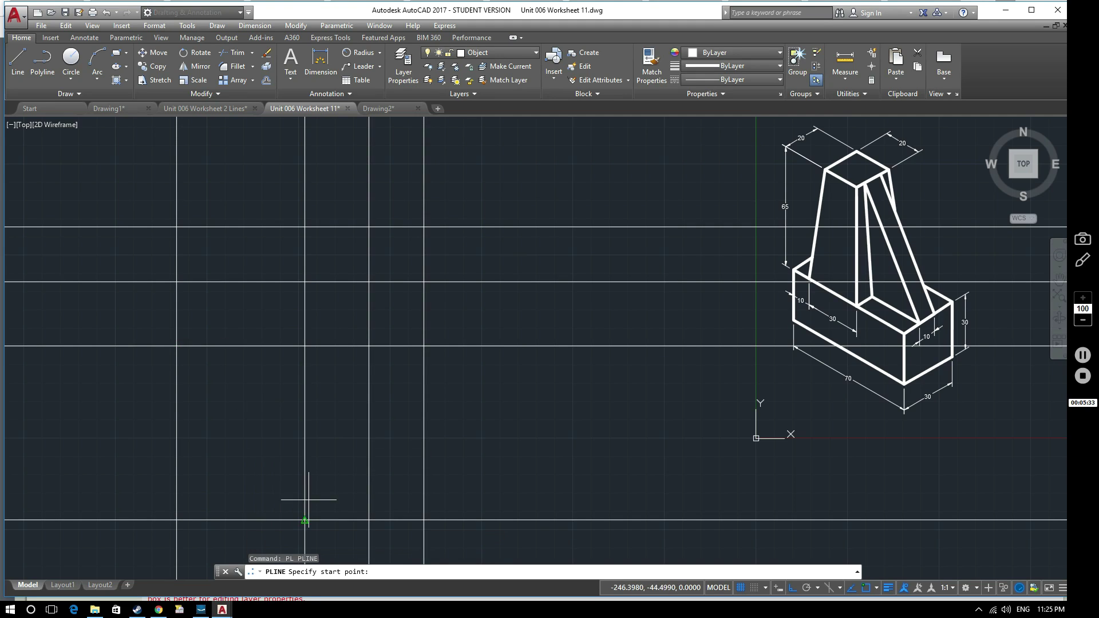
{"action": "left_click", "coordinate": [177, 520]}
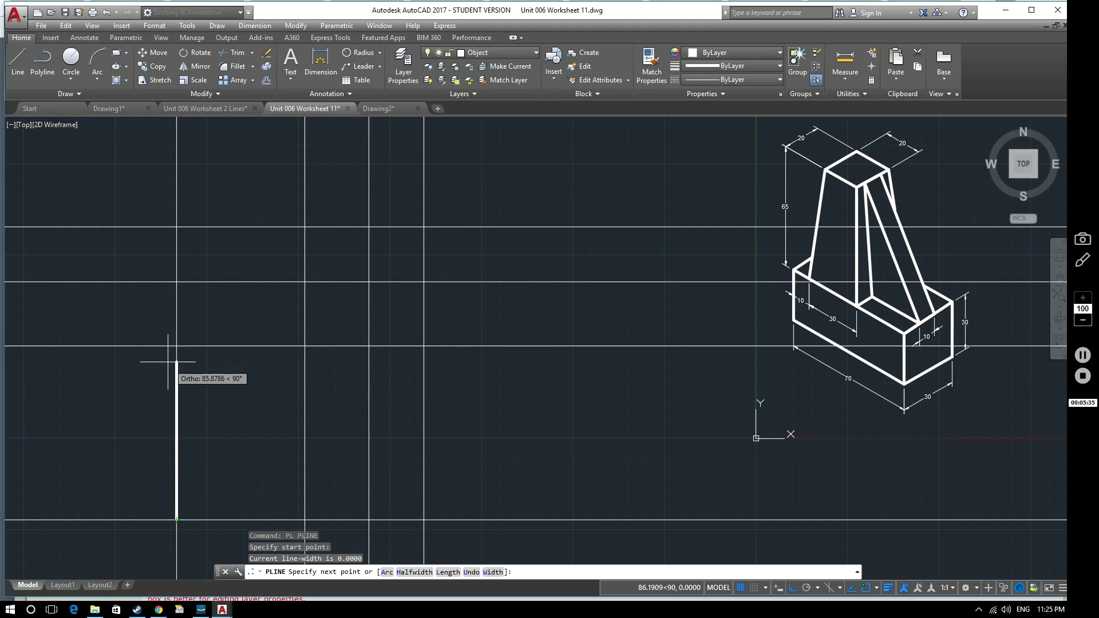
{"action": "left_click", "coordinate": [177, 346]}
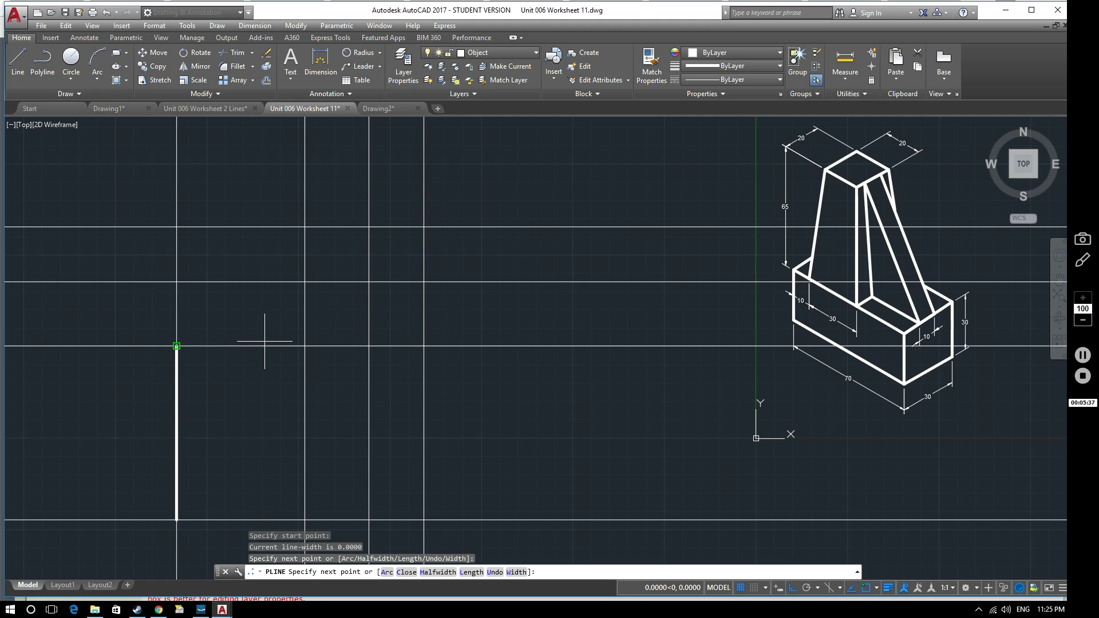
{"action": "left_click", "coordinate": [304, 347]}
{"action": "left_click", "coordinate": [305, 520]}
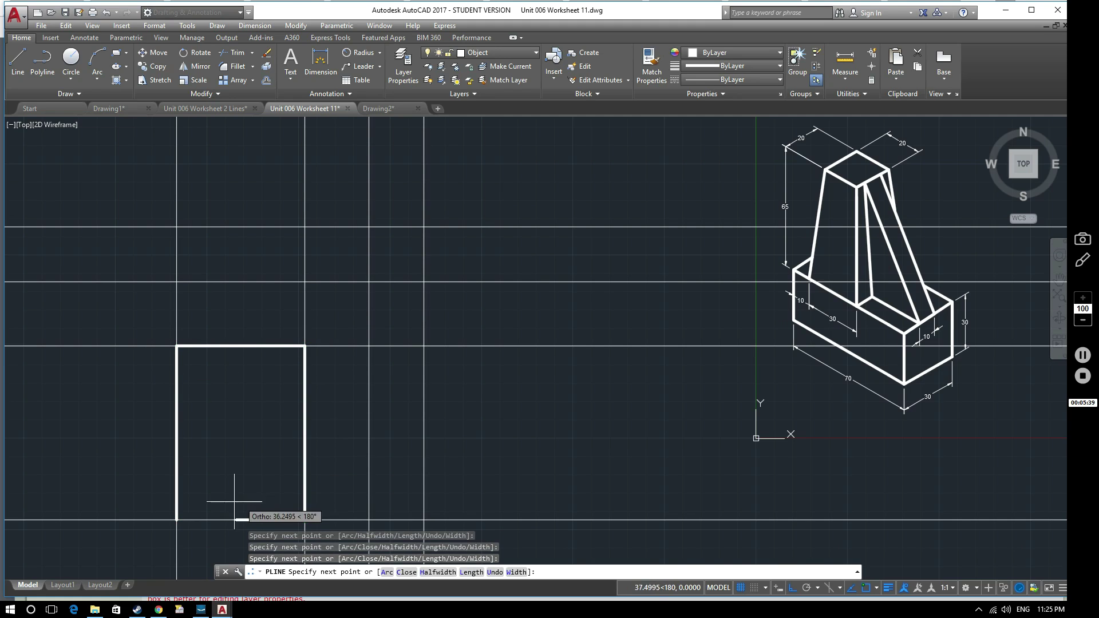
{"action": "left_click", "coordinate": [177, 521]}
{"action": "key", "text": "Return"}
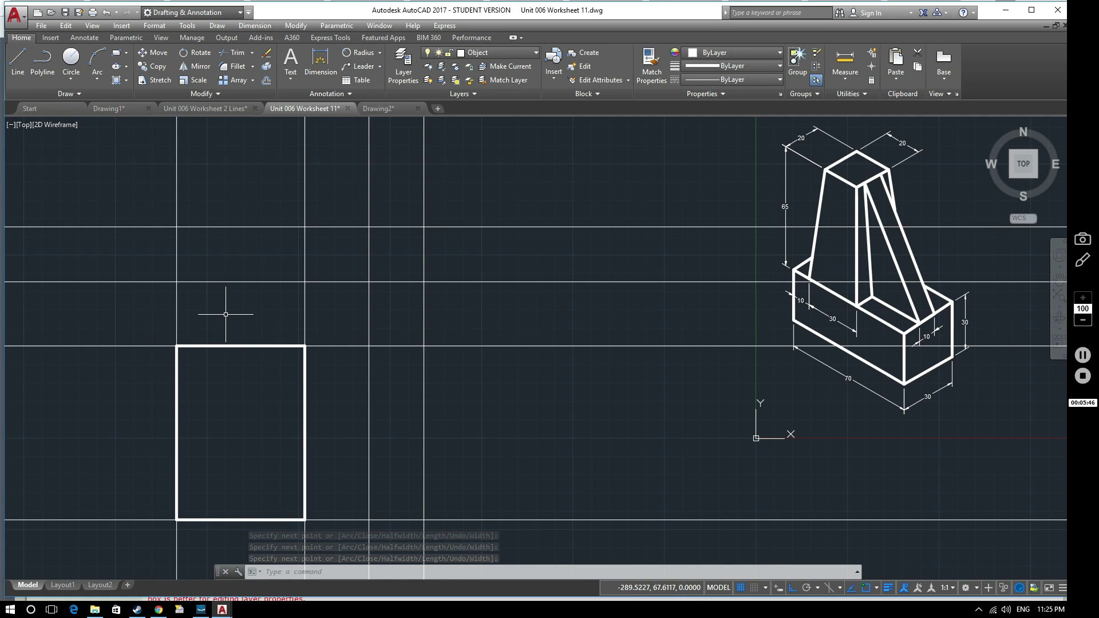
Step: Trace the top view outline as a 70 by 30 polyline rectangle on the construction lines above the front view
{"action": "key", "text": "Return"}
{"action": "left_click", "coordinate": [176, 282]}
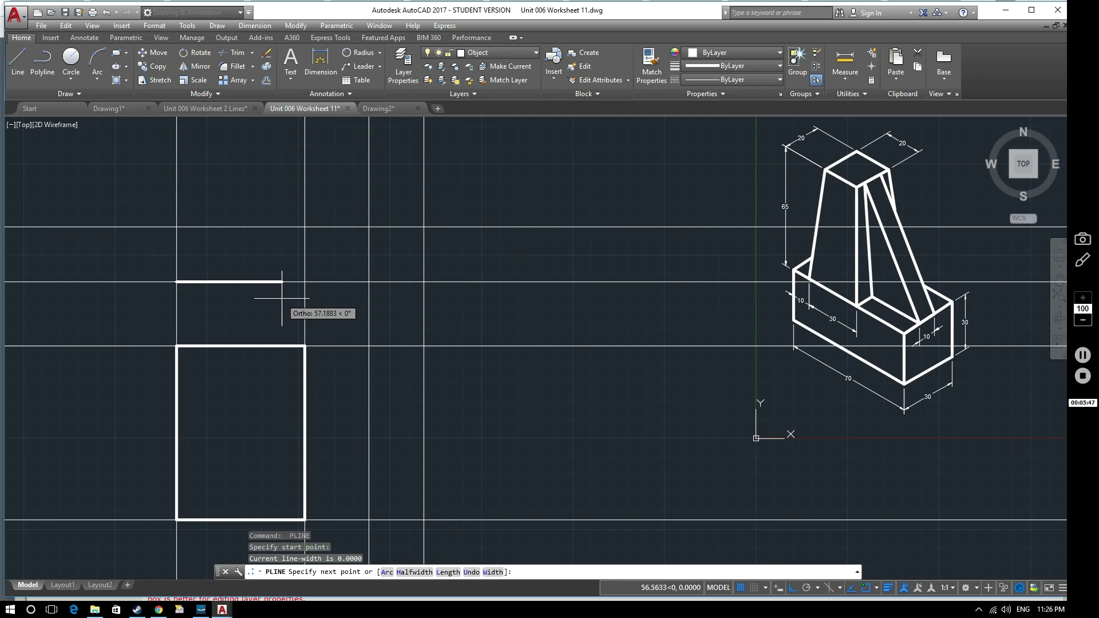
{"action": "left_click", "coordinate": [305, 282]}
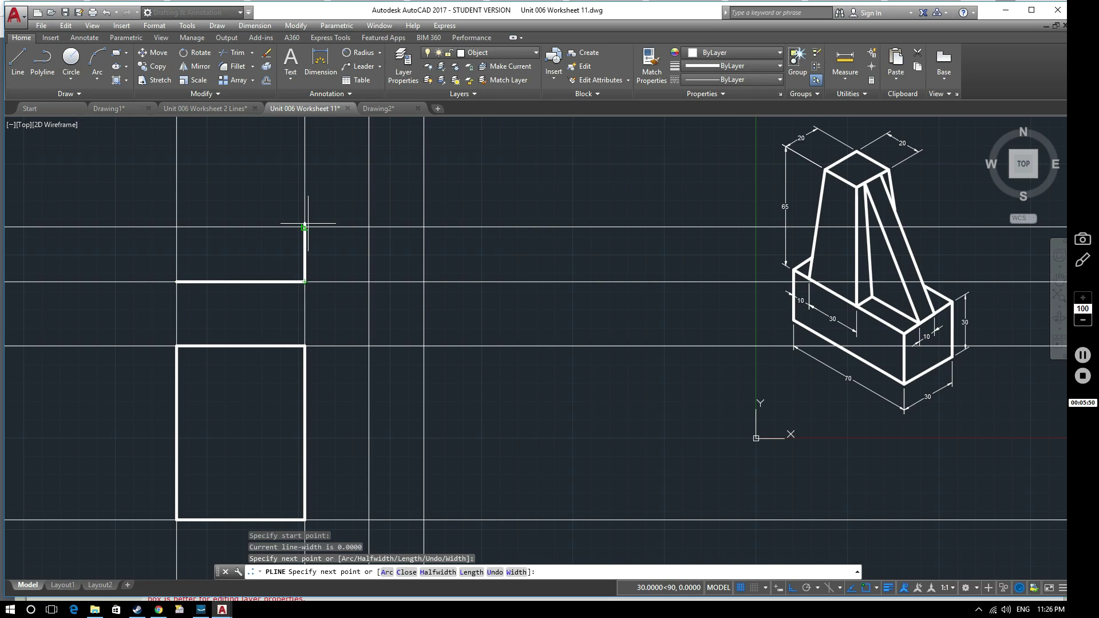
{"action": "left_click", "coordinate": [305, 227]}
{"action": "left_click", "coordinate": [176, 228]}
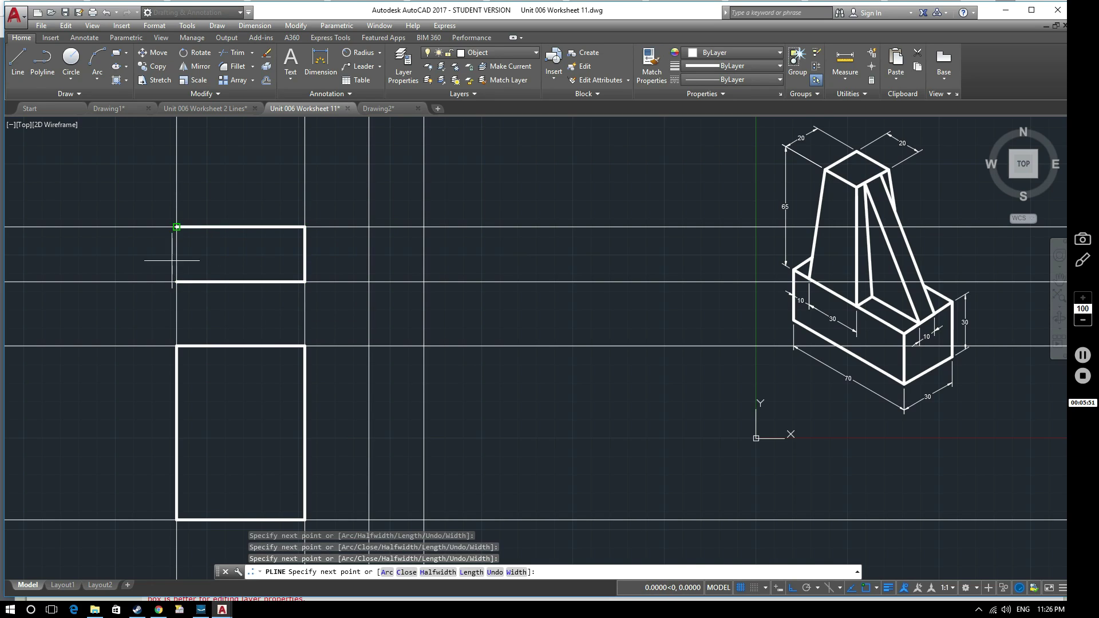
{"action": "left_click", "coordinate": [176, 282]}
{"action": "key", "text": "Return"}
Step: Trace the side view outline as a 30 by 95 polyline rectangle on the construction lines right of the front view
{"action": "key", "text": "Return"}
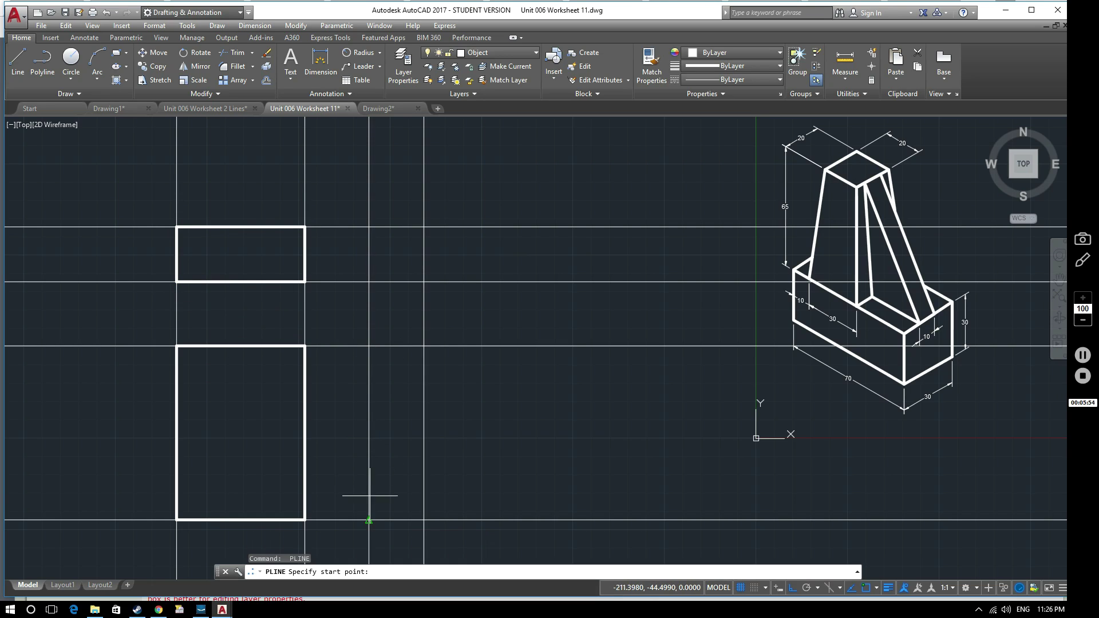
{"action": "left_click", "coordinate": [369, 520]}
{"action": "left_click", "coordinate": [369, 345]}
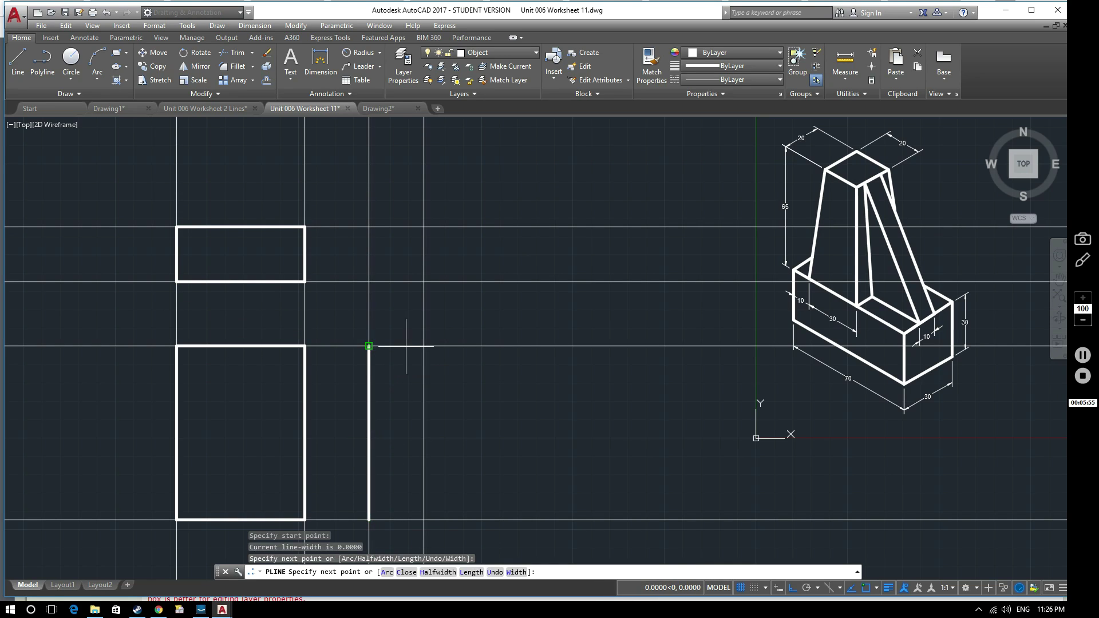
{"action": "left_click", "coordinate": [423, 346]}
{"action": "left_click", "coordinate": [423, 520]}
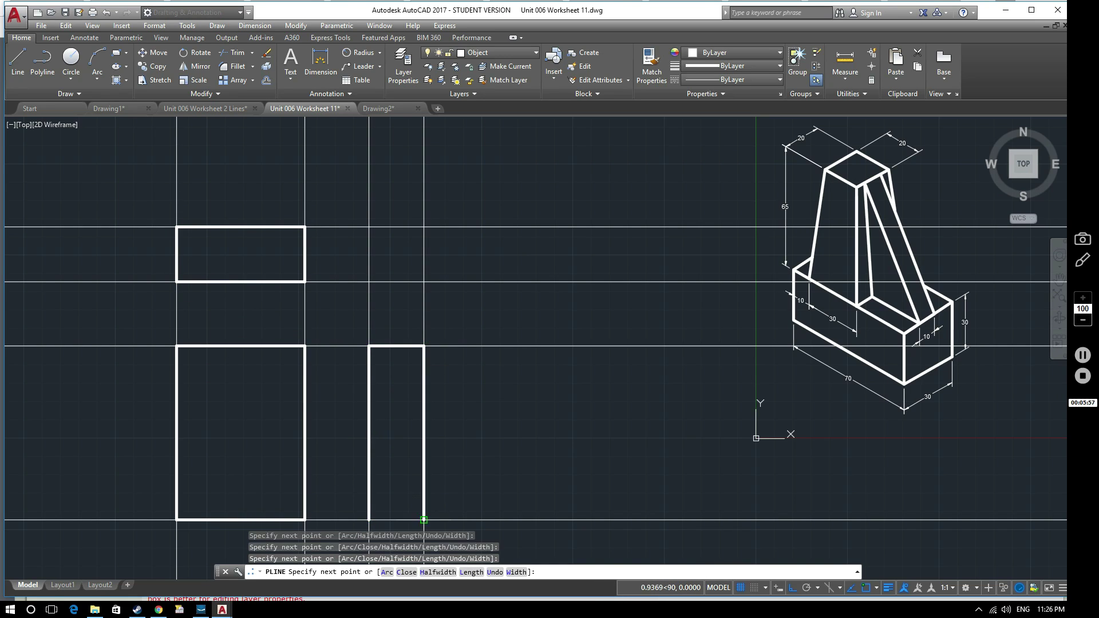
{"action": "left_click", "coordinate": [369, 520]}
{"action": "key", "text": "Return"}
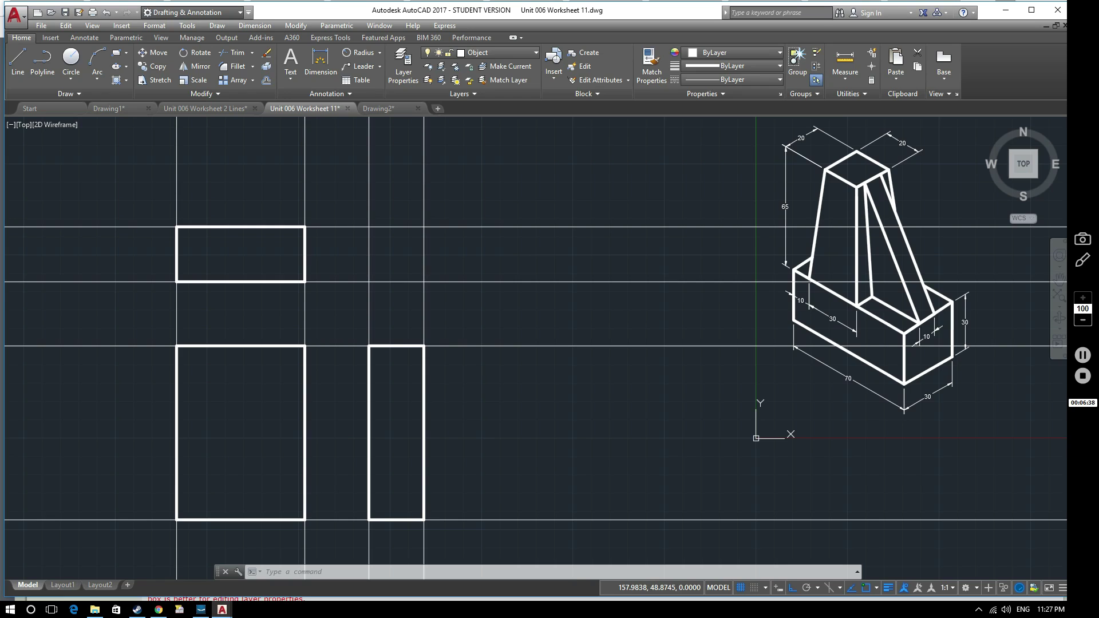
{"action": "type", "text": "l"}
{"action": "key", "text": "Return"}
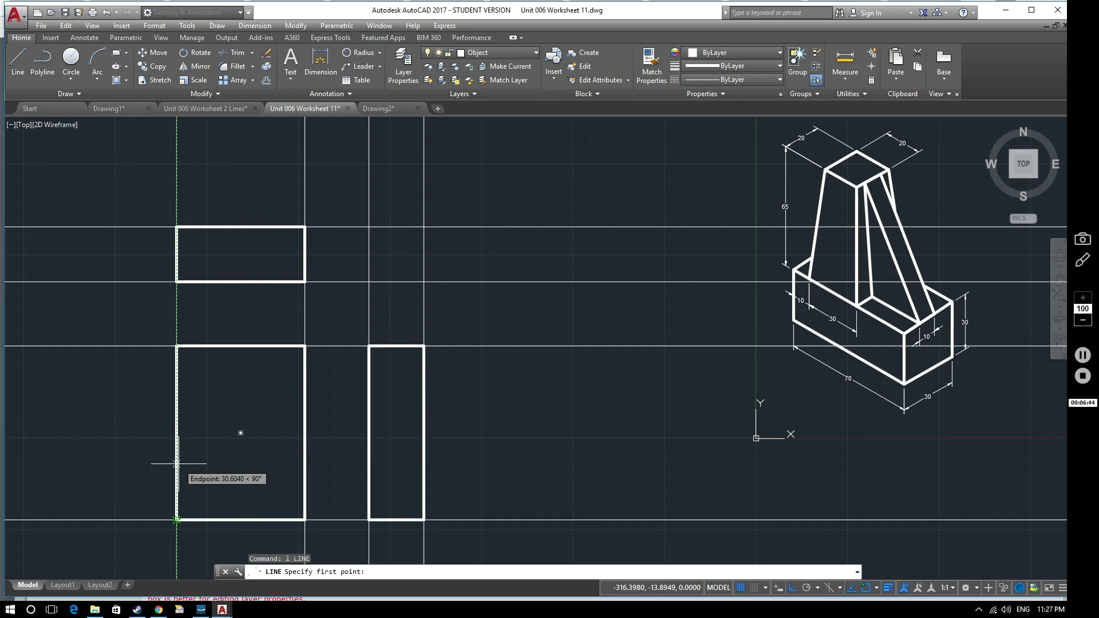
{"action": "type", "text": "30"}
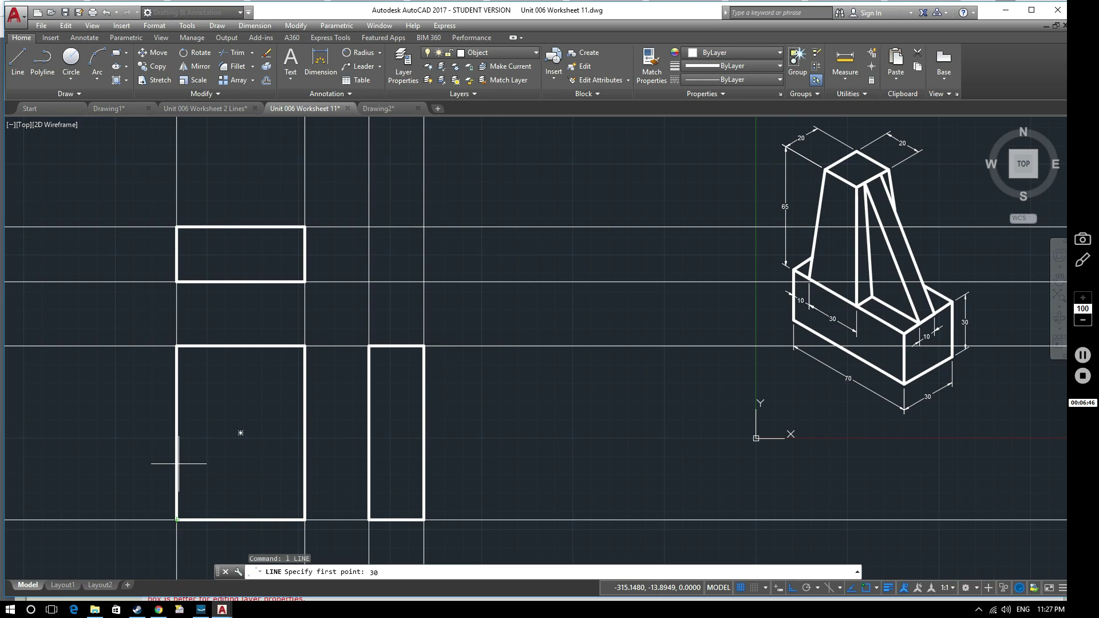
{"action": "key", "text": "Return"}
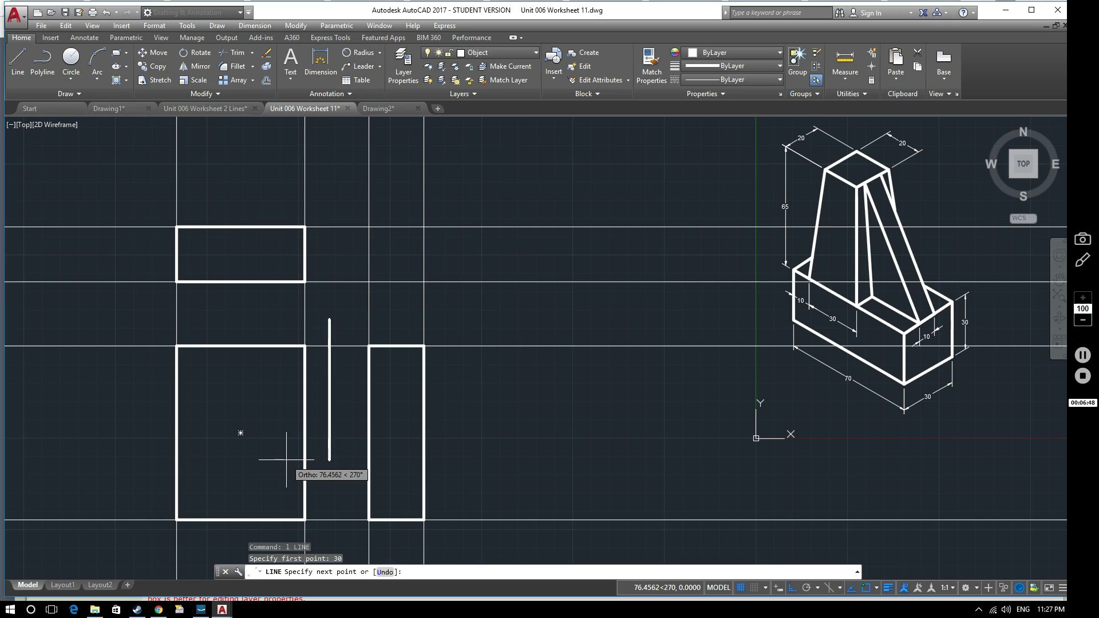
{"action": "key", "text": "Escape"}
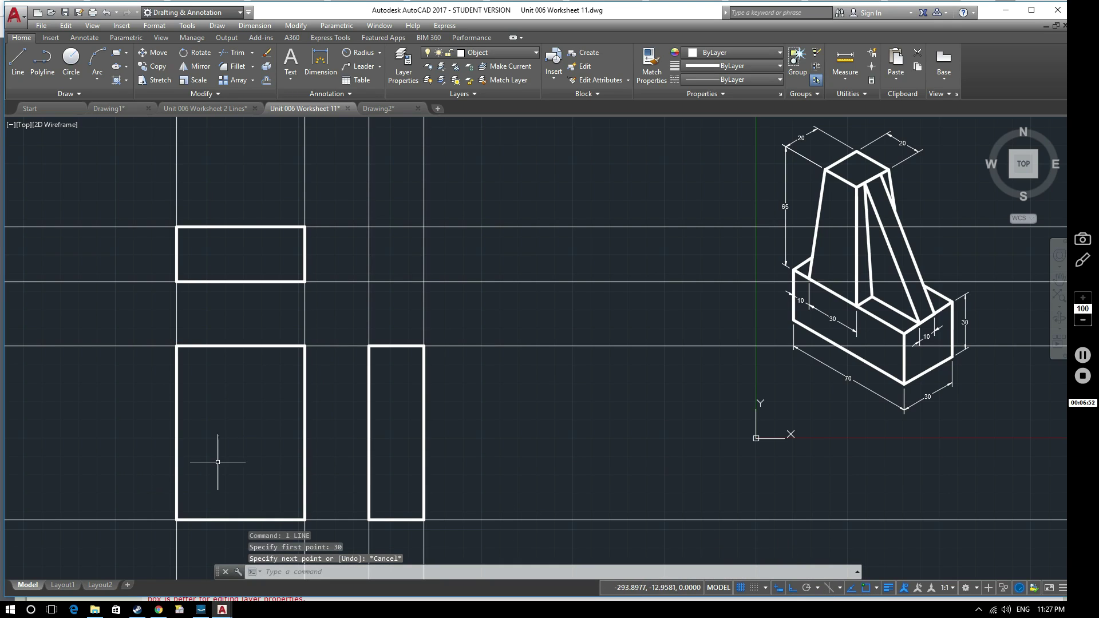
Step: Draw a horizontal line across the full width of the front view, 30 above its bottom edge
{"action": "key", "text": "Return"}
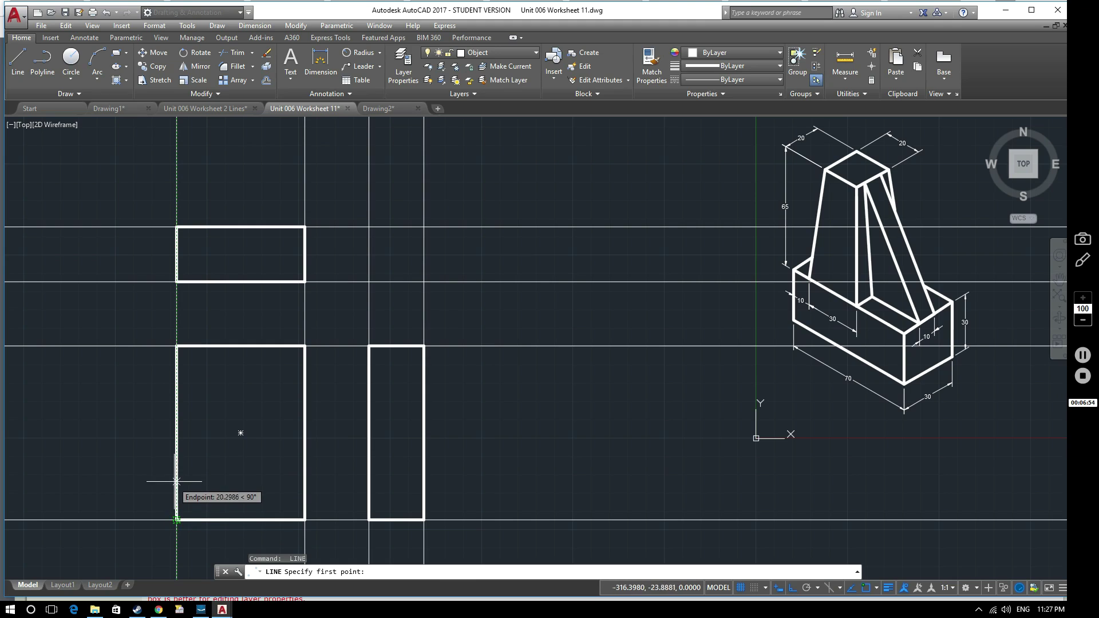
{"action": "type", "text": "30"}
{"action": "key", "text": "Return"}
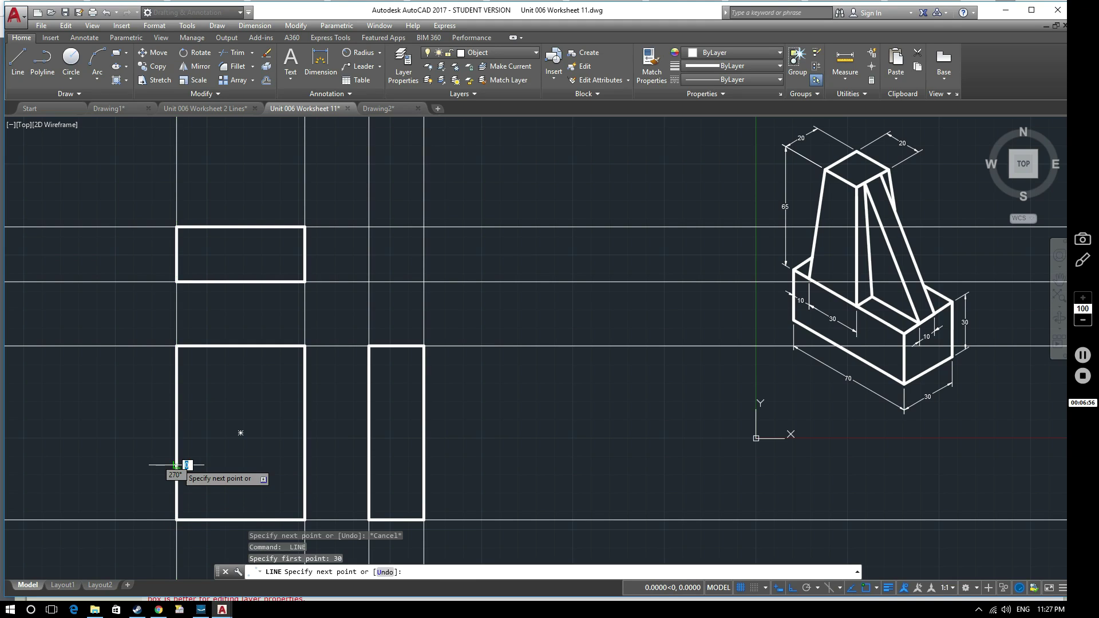
{"action": "left_click", "coordinate": [304, 465]}
{"action": "key", "text": "Escape"}
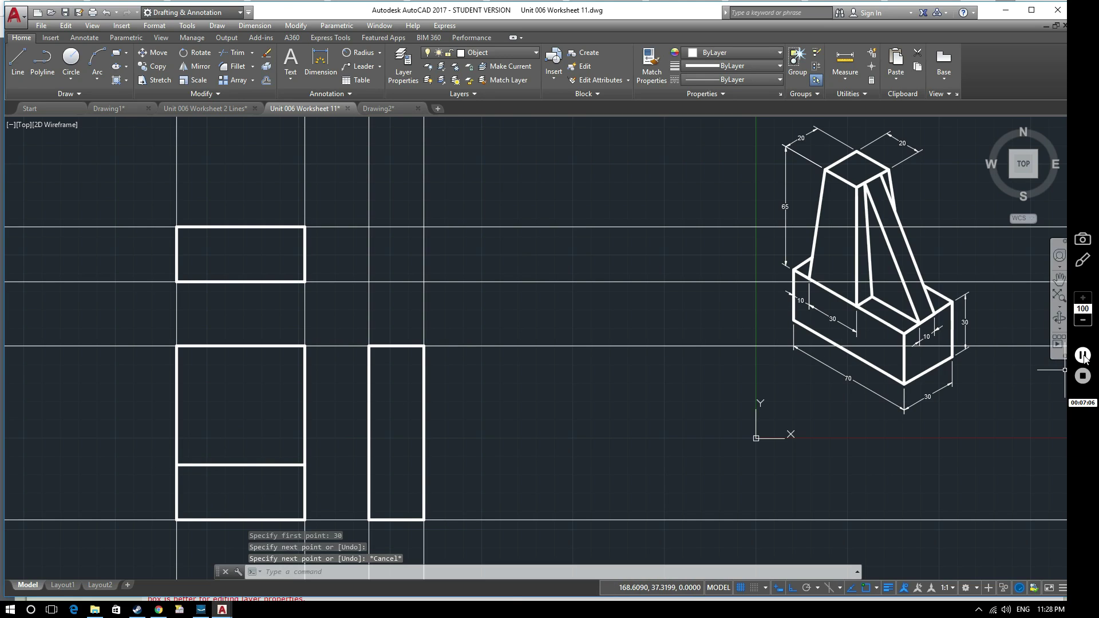
{"action": "left_click", "coordinate": [1083, 355]}
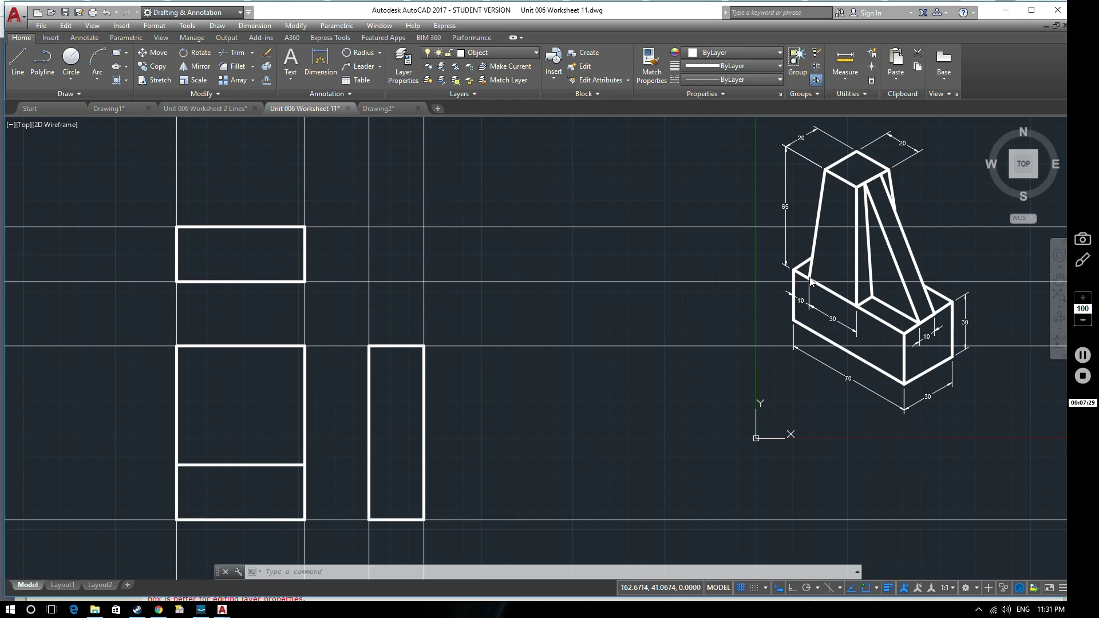
Step: Make the Construction layer current
{"action": "left_click", "coordinate": [513, 54]}
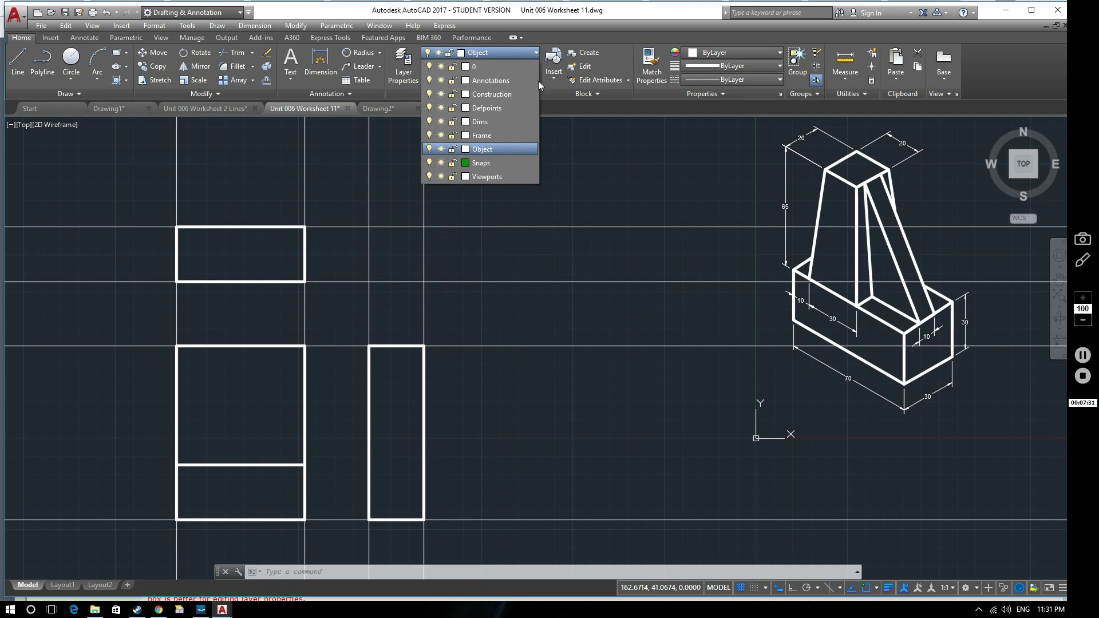
{"action": "left_click", "coordinate": [510, 95]}
{"action": "key", "text": "Return"}
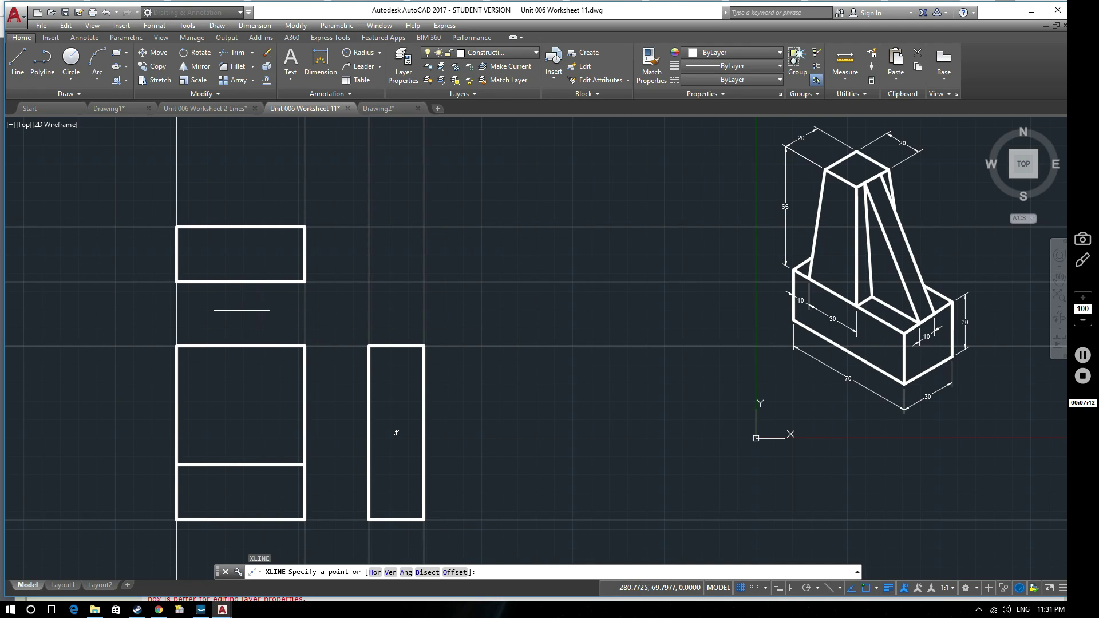
{"action": "key", "text": "Escape"}
Step: Offset the leftmost vertical construction line to the right by 10
{"action": "type", "text": "OFFSET"}
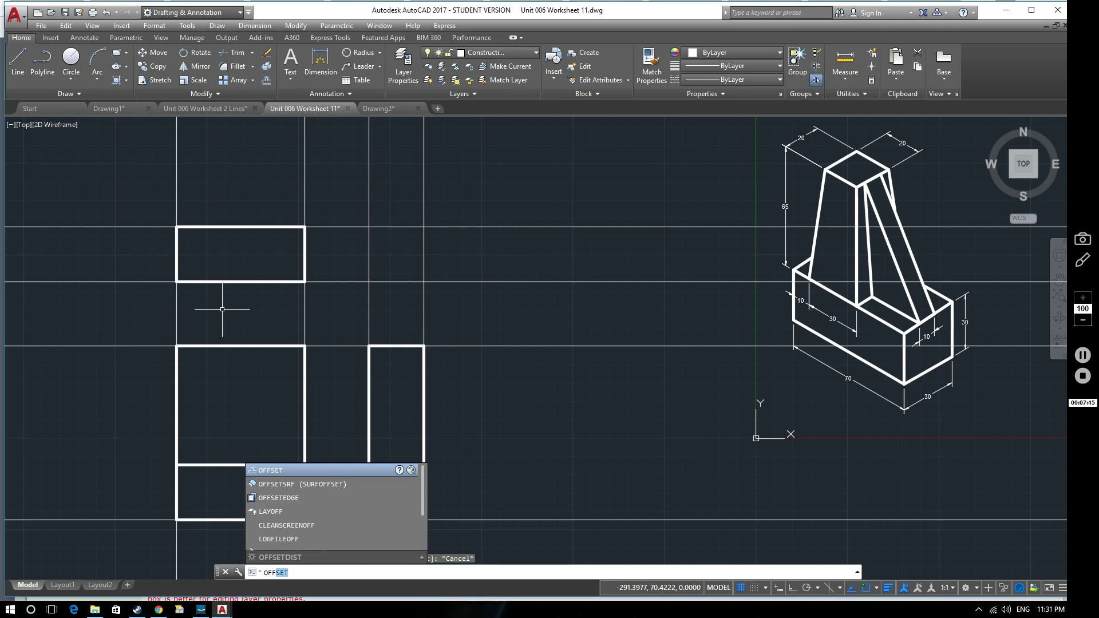
{"action": "key", "text": "Return"}
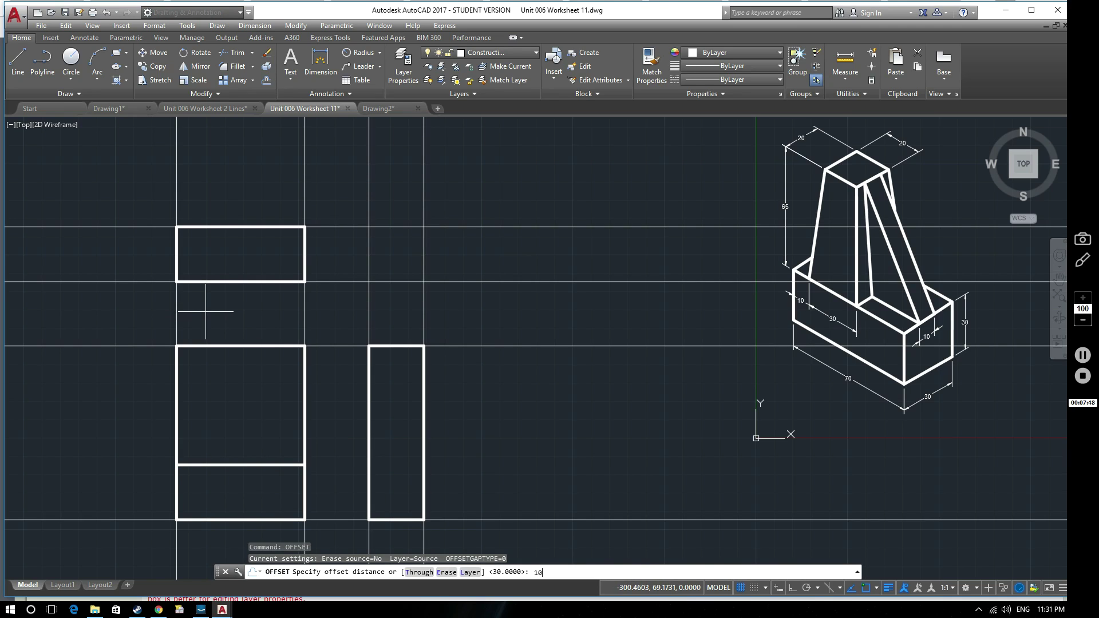
{"action": "key", "text": "Return"}
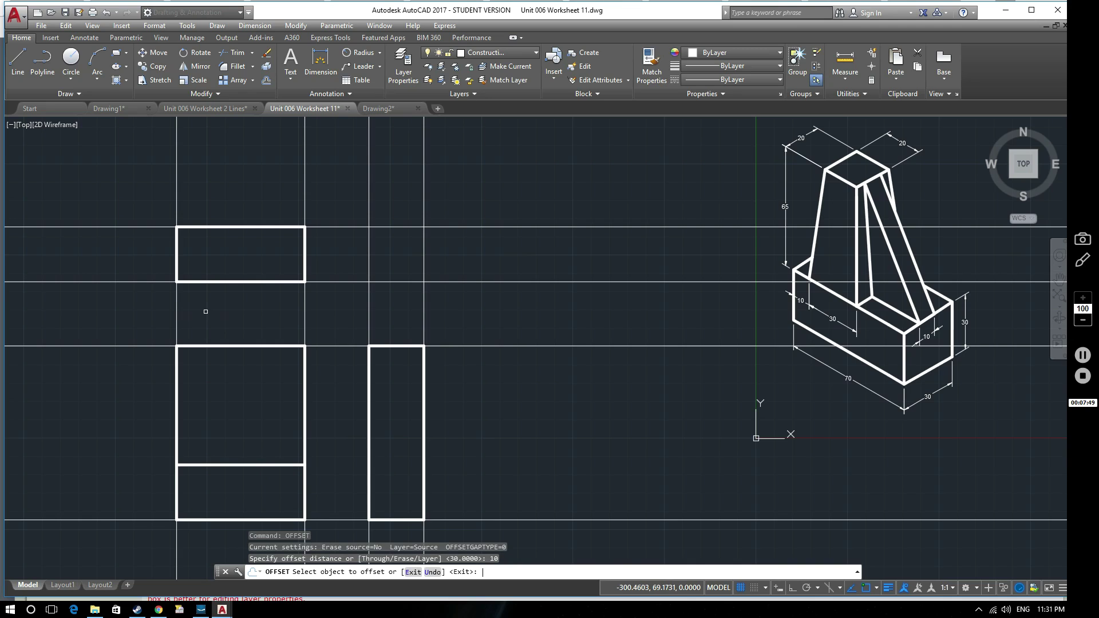
{"action": "left_click", "coordinate": [177, 317]}
{"action": "left_click", "coordinate": [204, 317]}
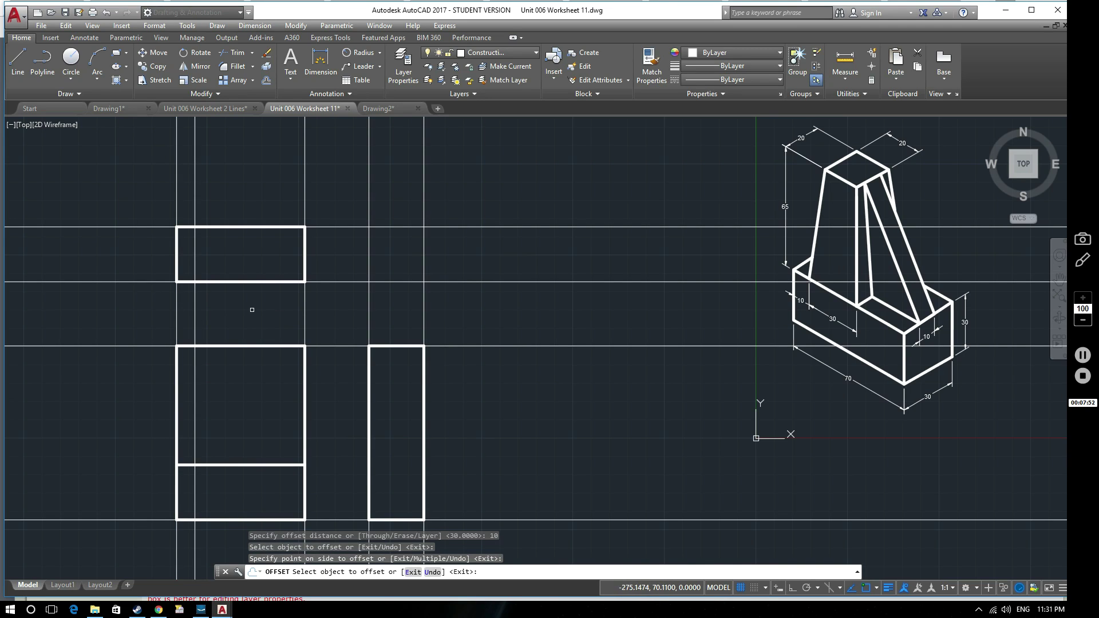
{"action": "left_click", "coordinate": [739, 277]}
{"action": "left_click", "coordinate": [739, 276]}
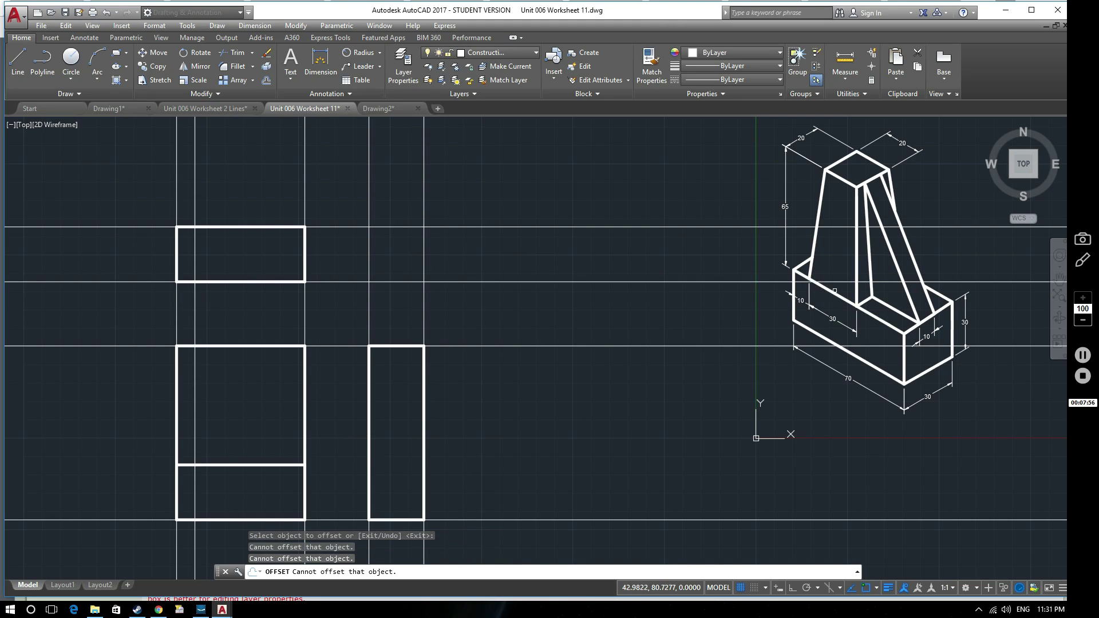
{"action": "left_click", "coordinate": [855, 304]}
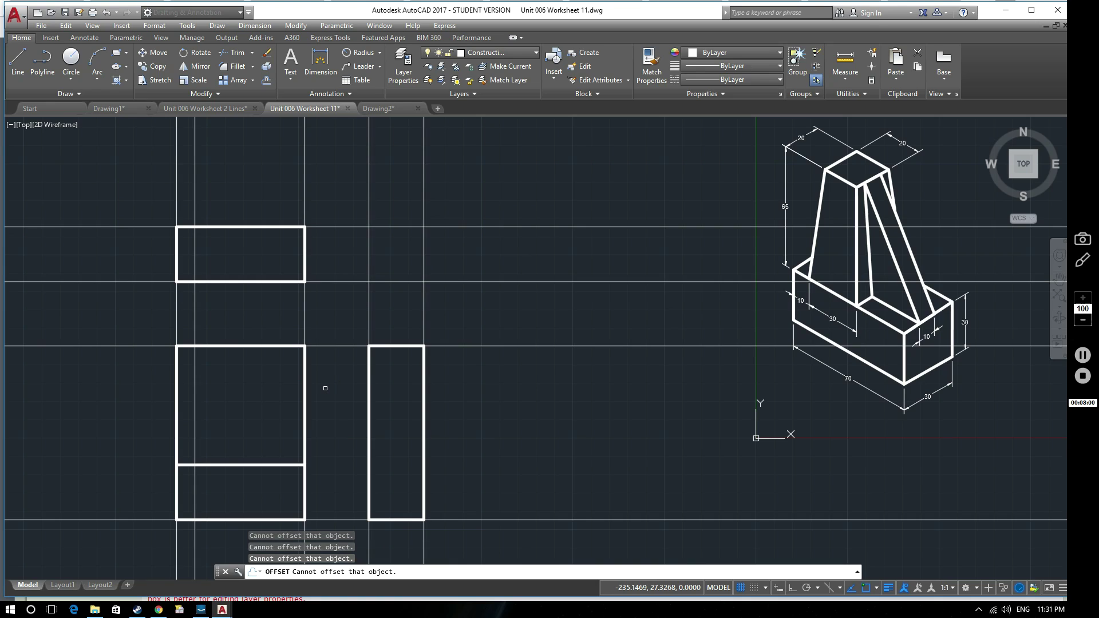
{"action": "key", "text": "Escape"}
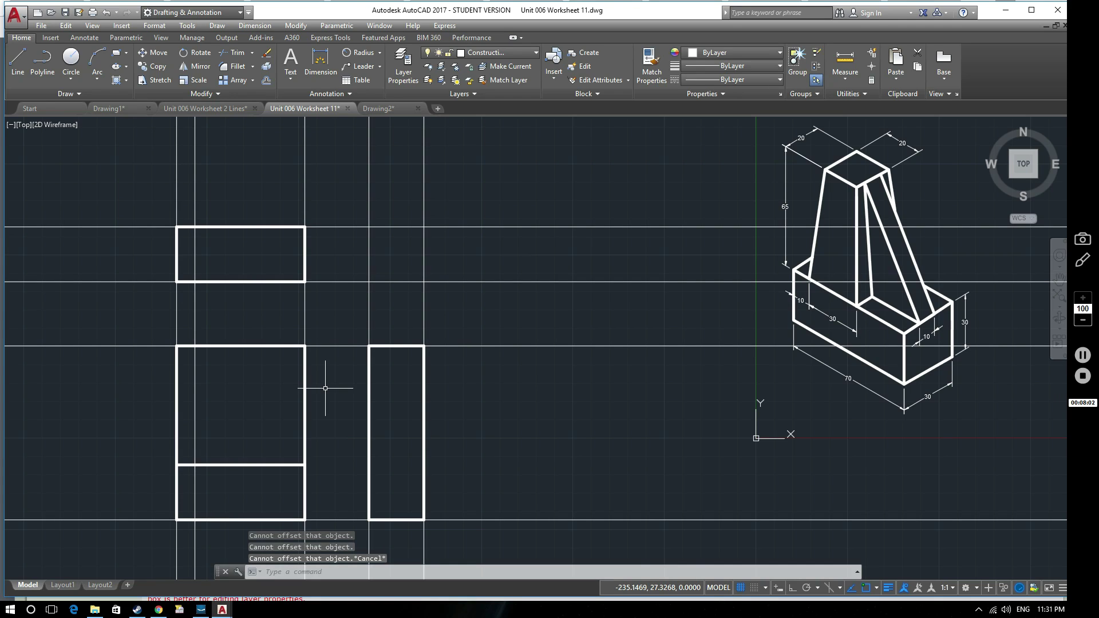
Step: Offset the vertical construction line inside the front view's left edge 15 to the right, and offset the resulting line another 15
{"action": "type", "text": "of"}
{"action": "key", "text": "Return"}
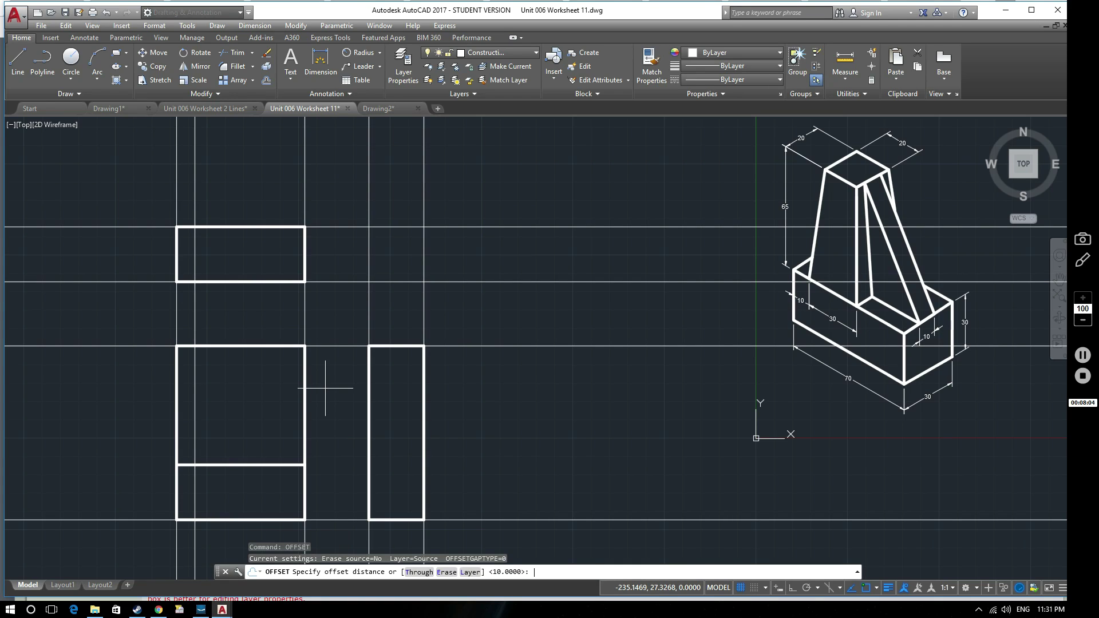
{"action": "type", "text": "15"}
{"action": "key", "text": "Return"}
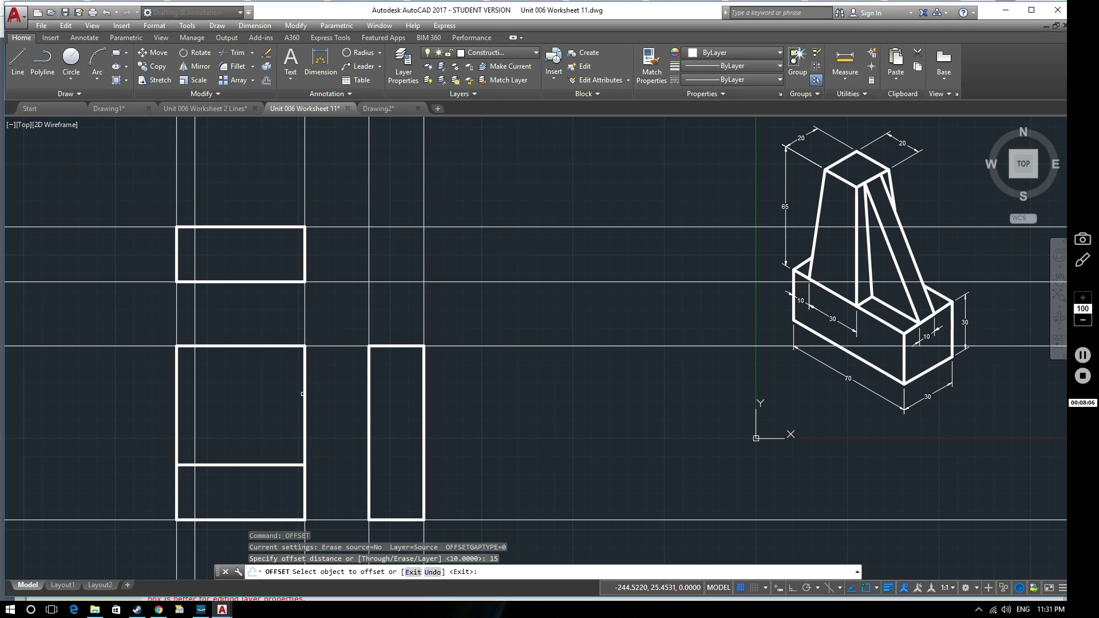
{"action": "left_click", "coordinate": [197, 397]}
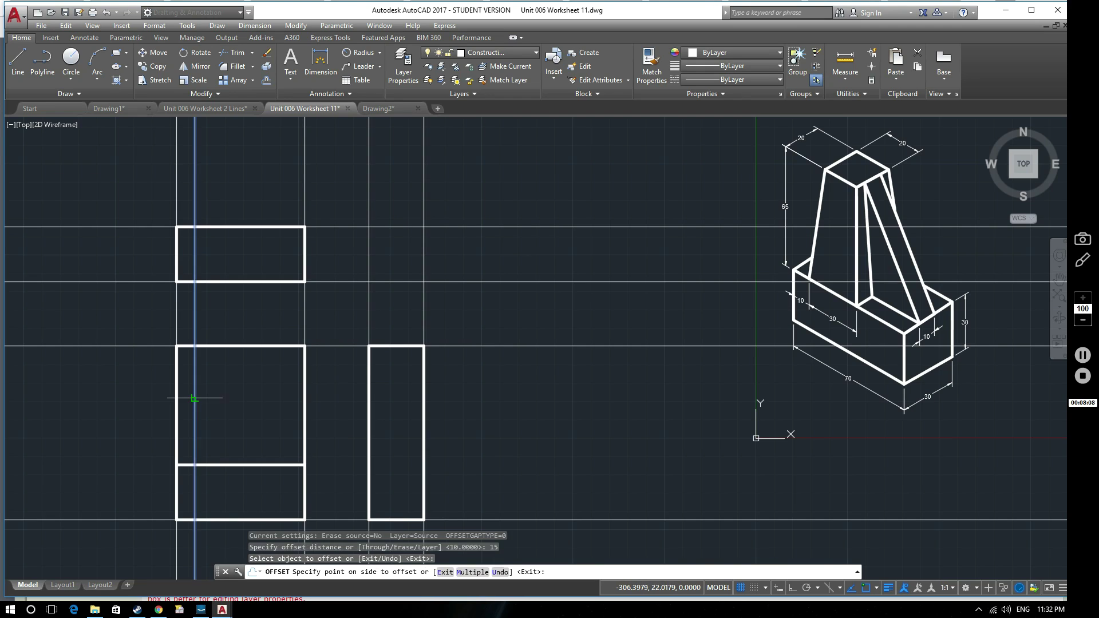
{"action": "left_click", "coordinate": [225, 395]}
{"action": "left_click", "coordinate": [222, 400]}
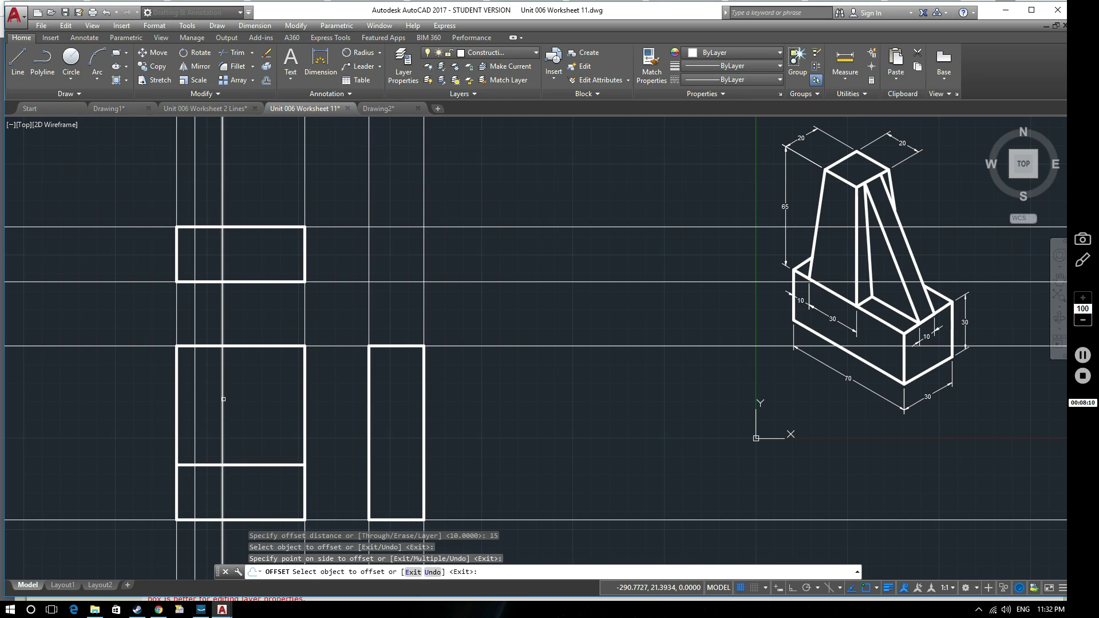
{"action": "left_click", "coordinate": [238, 395]}
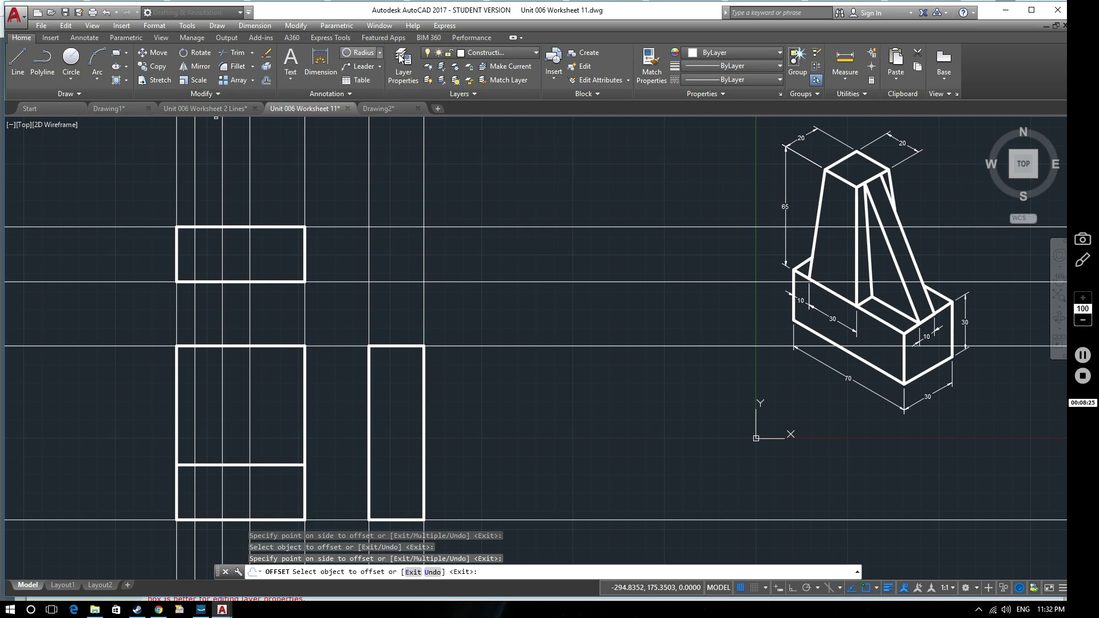
Step: Make the Object layer current
{"action": "left_click", "coordinate": [18, 60]}
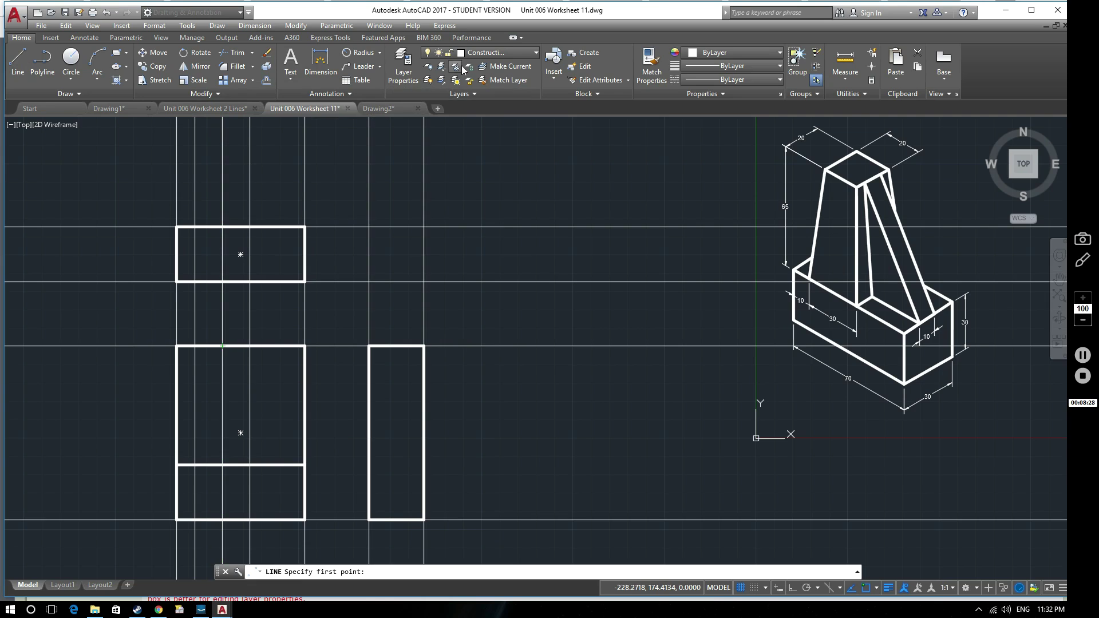
{"action": "left_click", "coordinate": [475, 53]}
{"action": "left_click", "coordinate": [506, 149]}
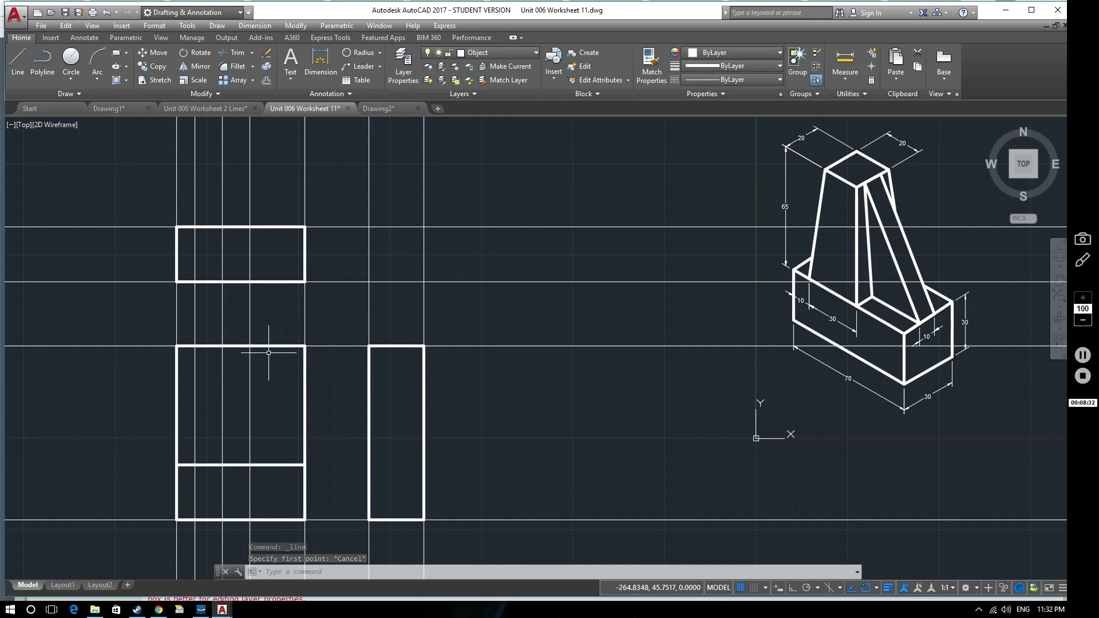
Step: With Ortho on, draw a 20-long horizontal line rightward along the front view's top edge from the middle tower construction line
{"action": "type", "text": "l"}
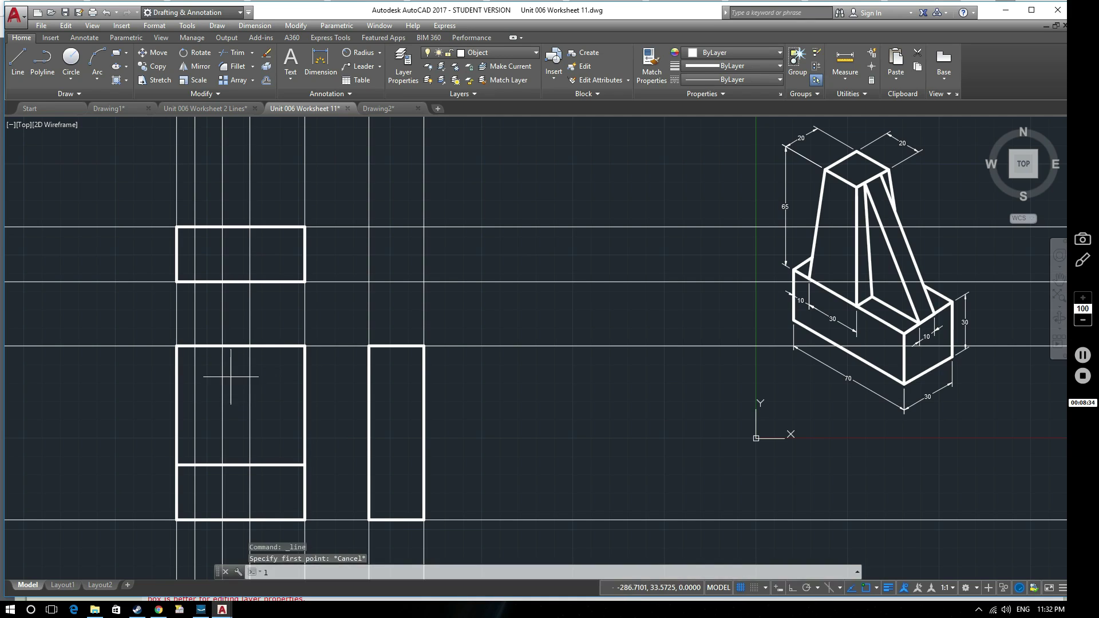
{"action": "key", "text": "Return"}
{"action": "left_click", "coordinate": [240, 433]}
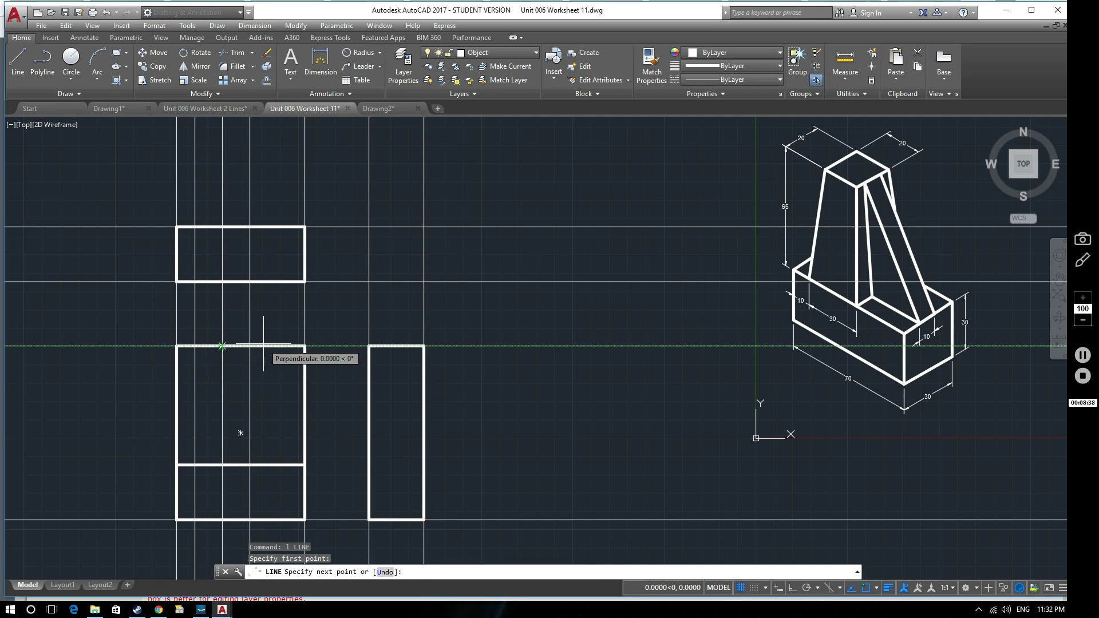
{"action": "type", "text": "20"}
{"action": "key", "text": "Return"}
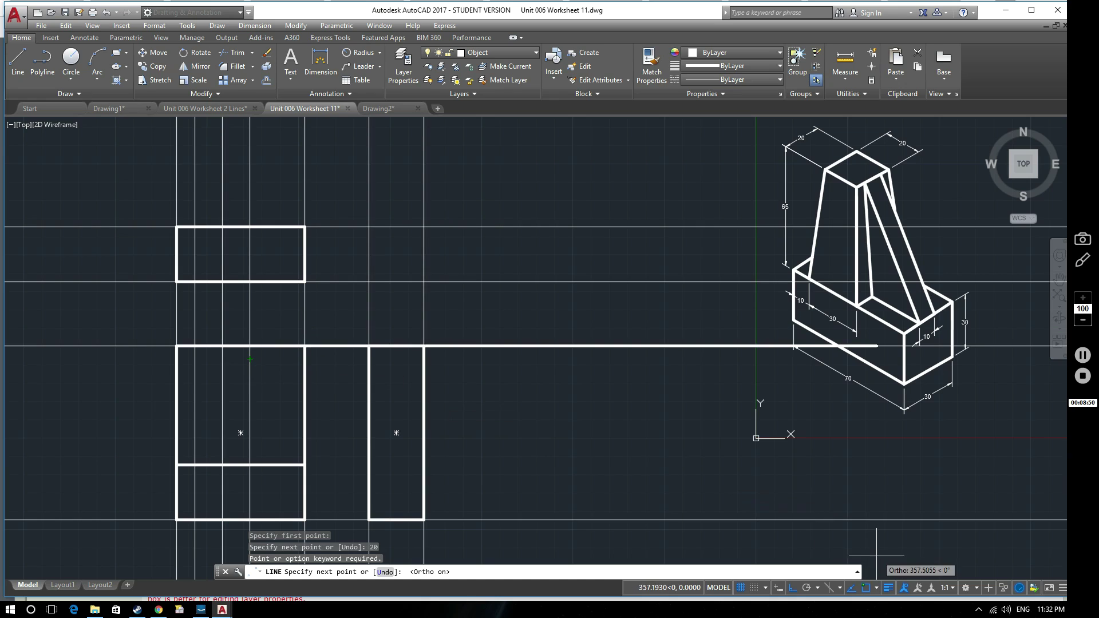
{"action": "left_click", "coordinate": [866, 590]}
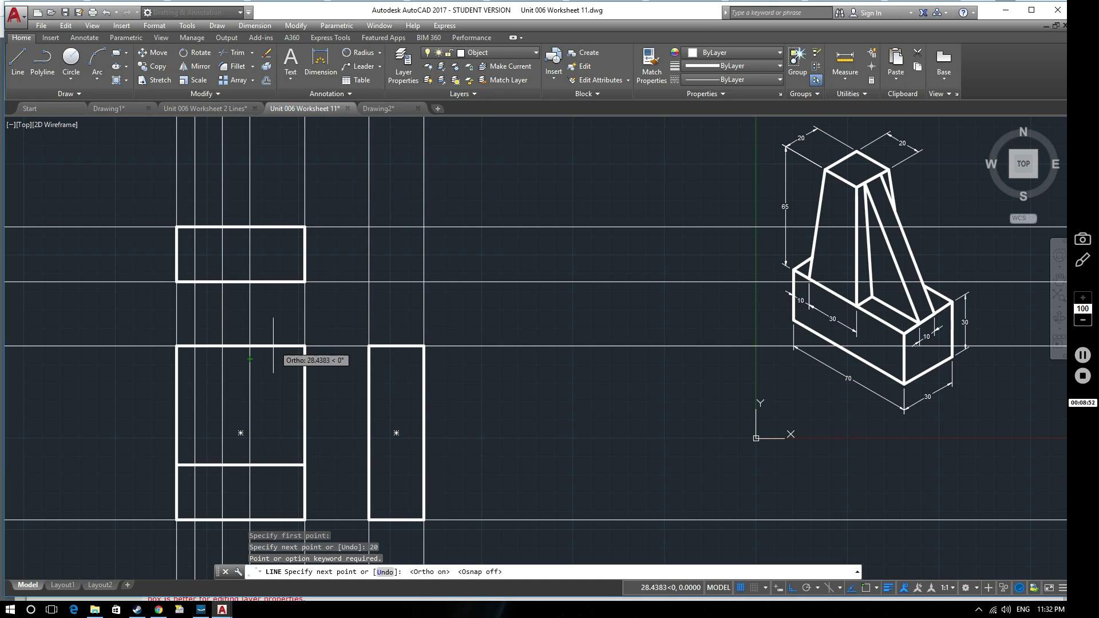
{"action": "type", "text": "20"}
{"action": "key", "text": "Return"}
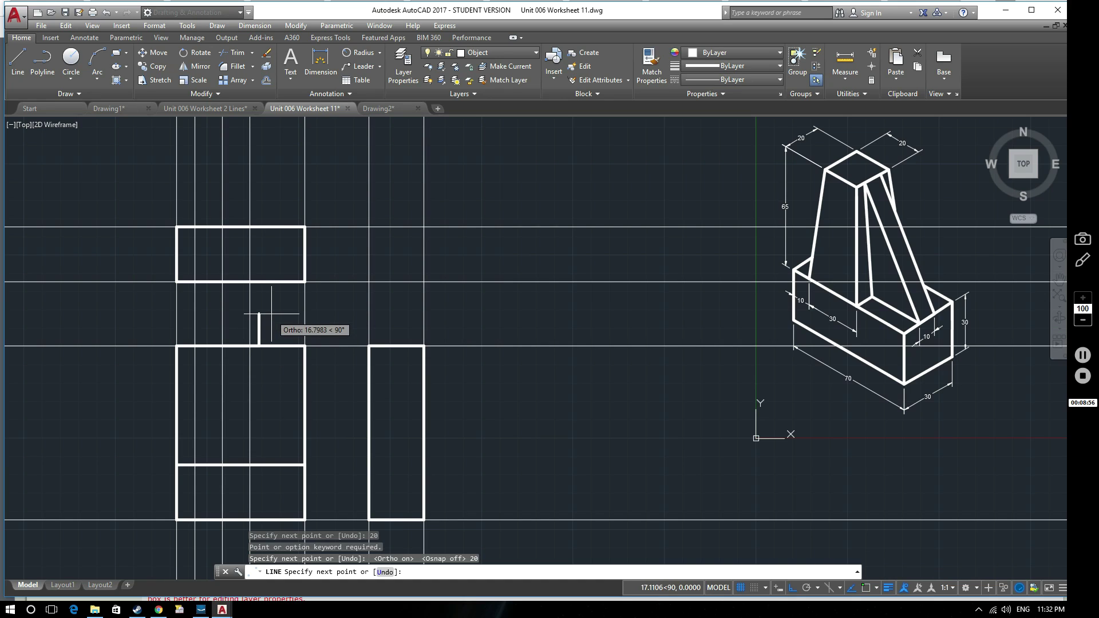
{"action": "key", "text": "Escape"}
{"action": "left_click", "coordinate": [241, 345]}
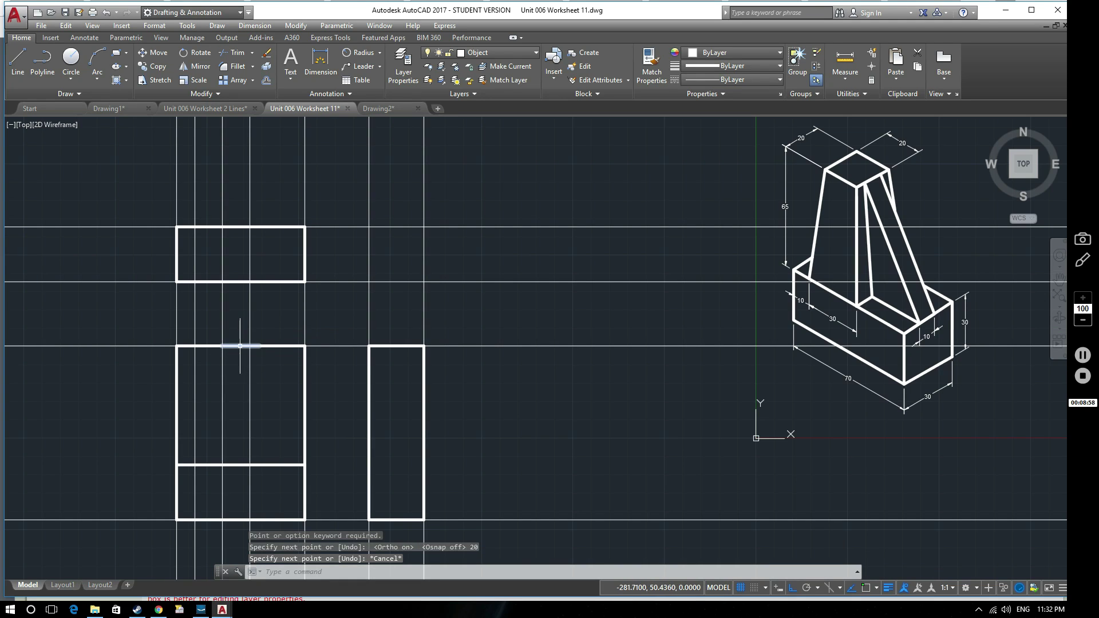
{"action": "type", "text": "m"}
{"action": "key", "text": "Return"}
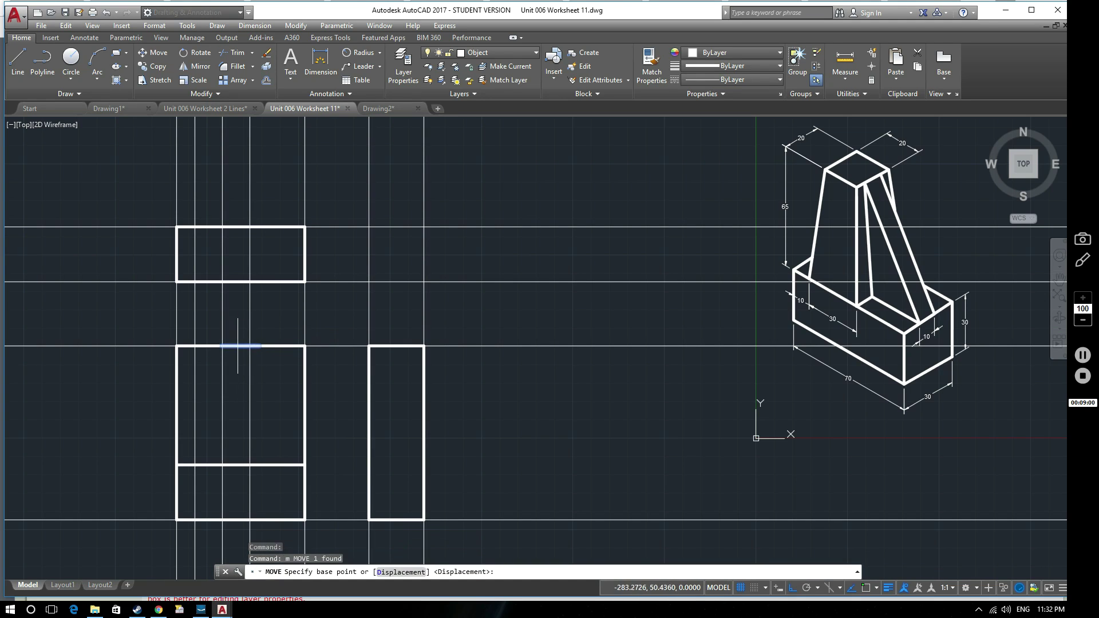
{"action": "left_click", "coordinate": [242, 346]}
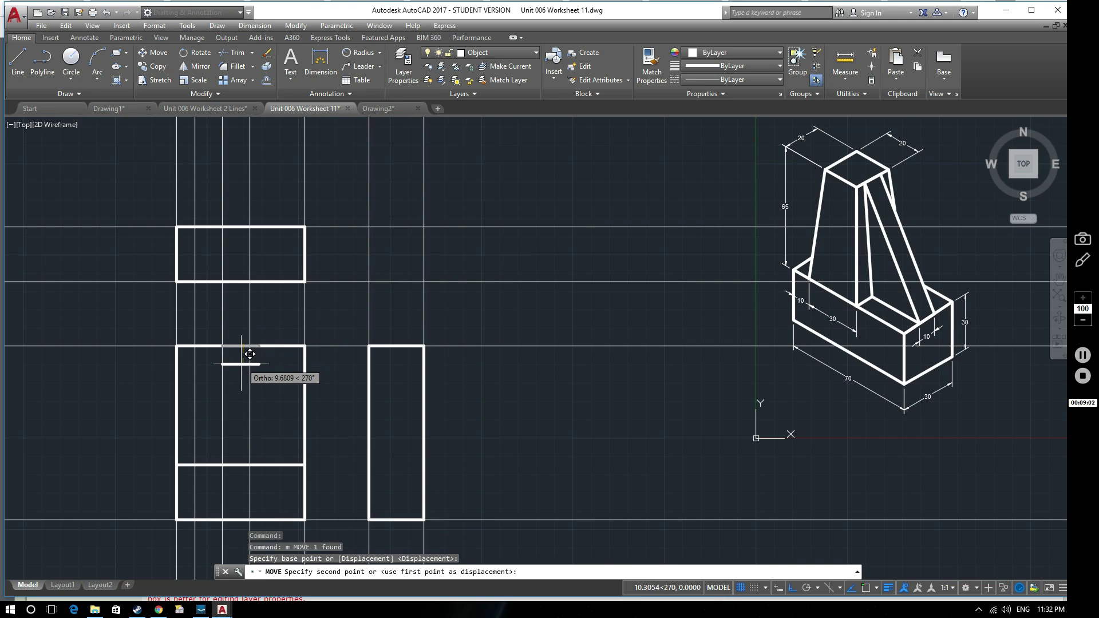
{"action": "key", "text": "Escape"}
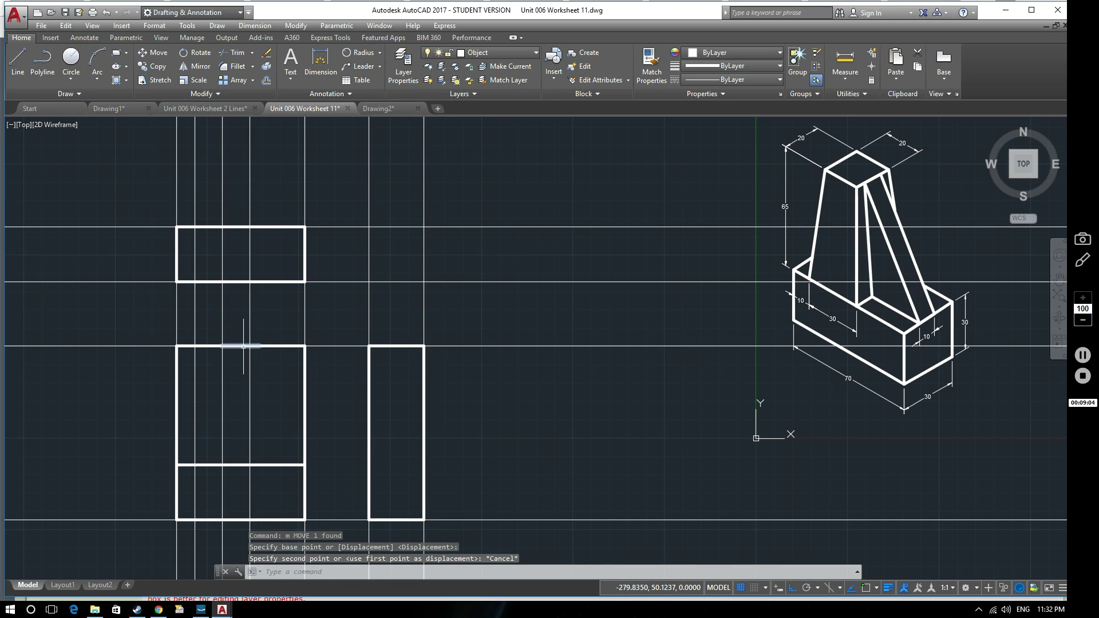
Step: With object snap on, move the 20-long line by its midpoint onto the middle tower construction line at the front view's top edge
{"action": "left_click", "coordinate": [866, 587]}
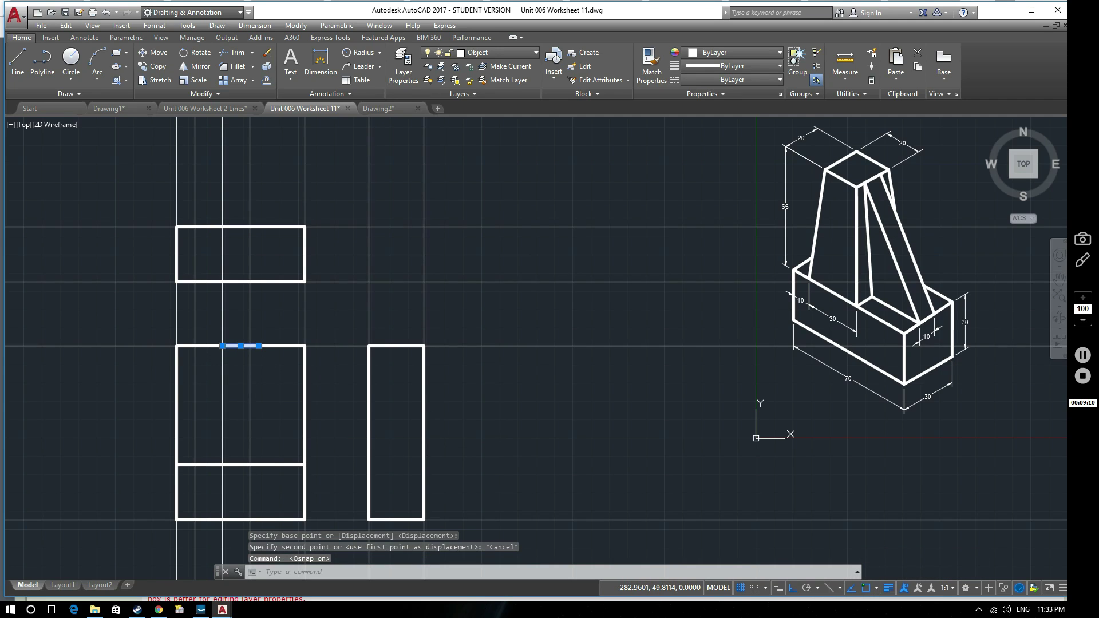
{"action": "type", "text": "m"}
{"action": "key", "text": "Return"}
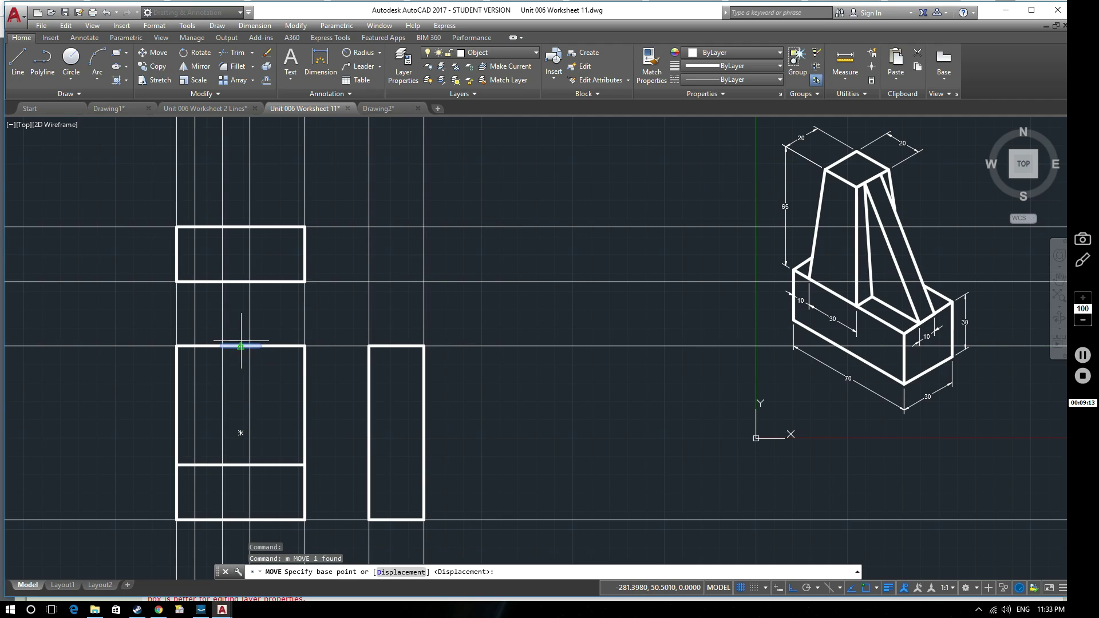
{"action": "left_click", "coordinate": [240, 346]}
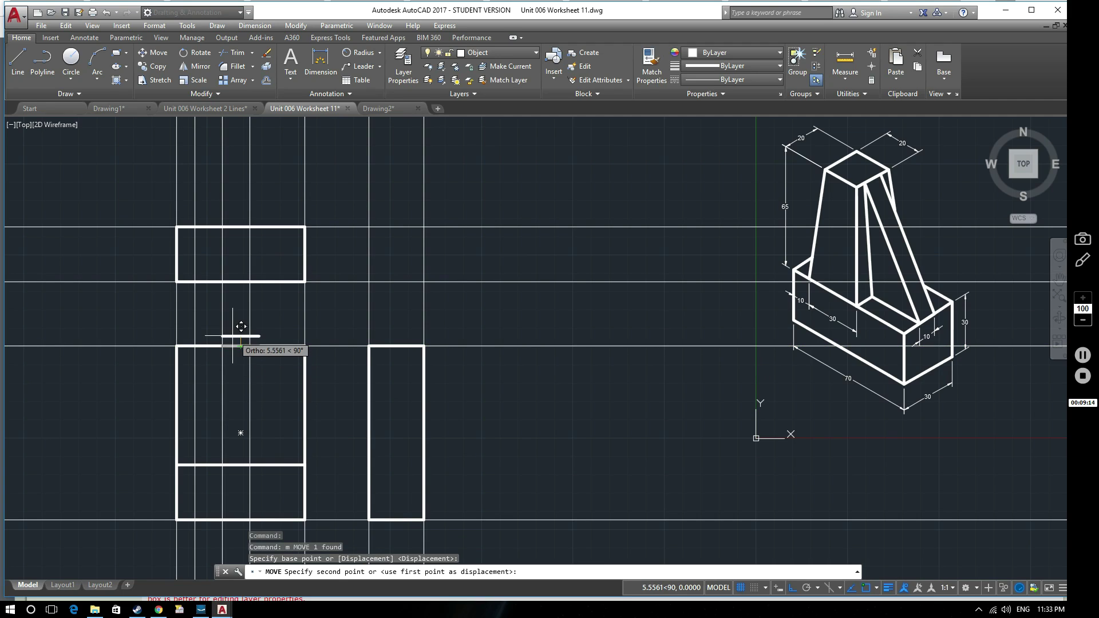
{"action": "left_click", "coordinate": [222, 346]}
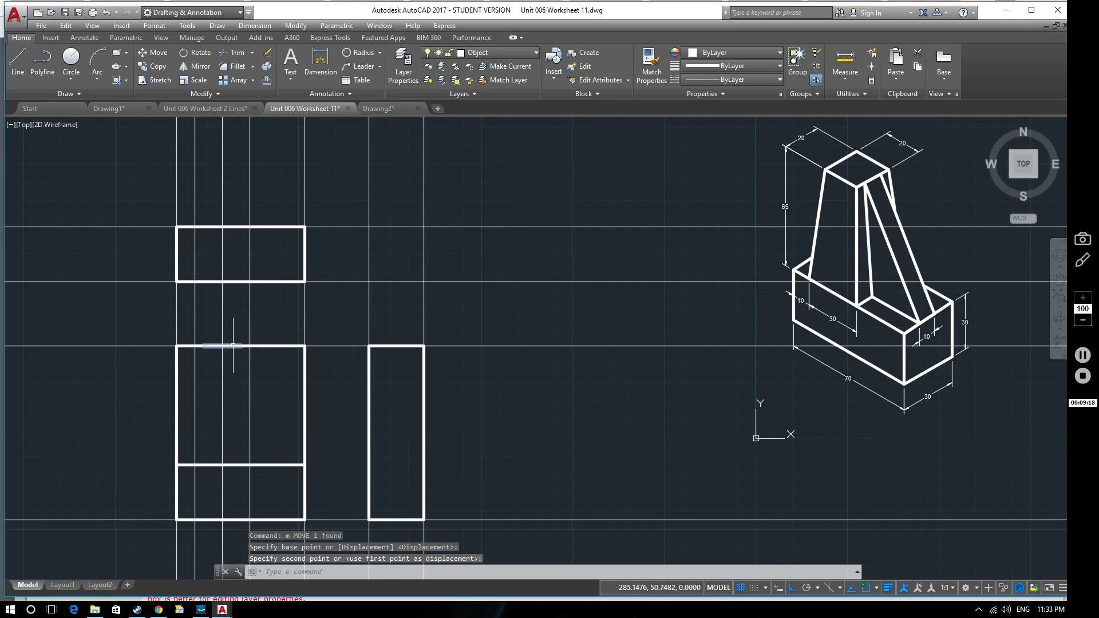
{"action": "key", "text": "Escape"}
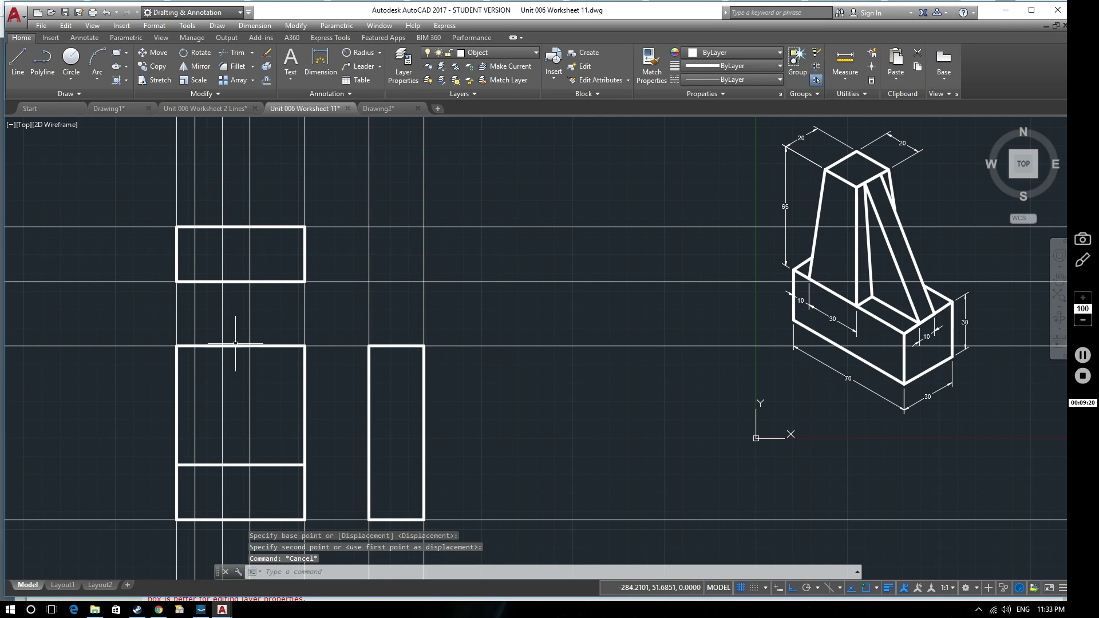
Step: With Ortho off, draw the tower's left sloping edge from the base line at the 10 offset to the 20-long top line's left end
{"action": "type", "text": "l"}
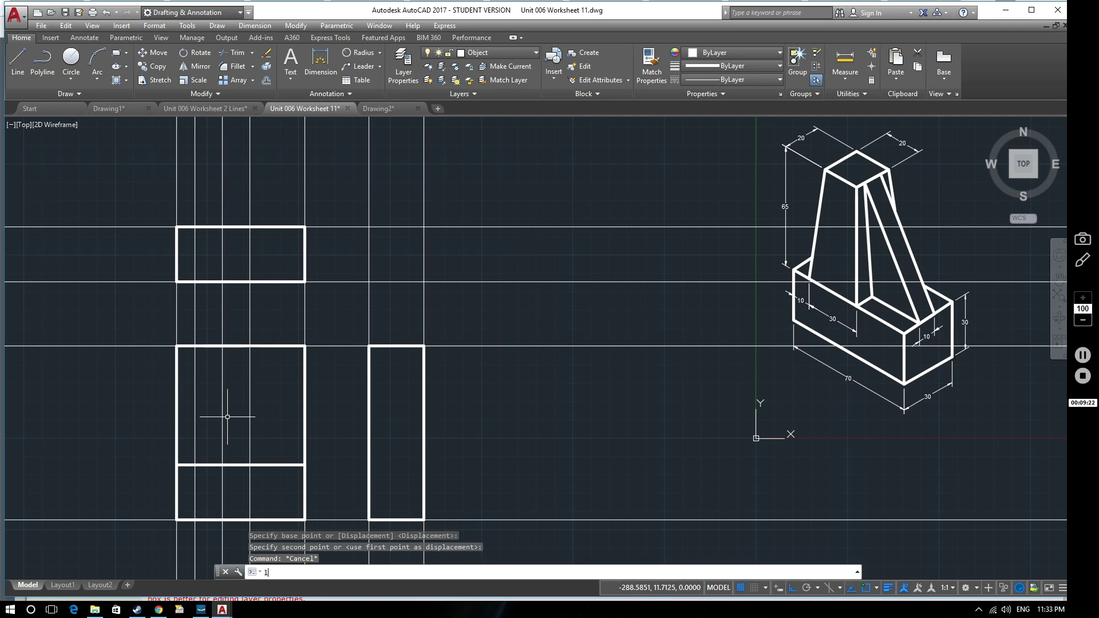
{"action": "key", "text": "Return"}
{"action": "left_click", "coordinate": [195, 465]}
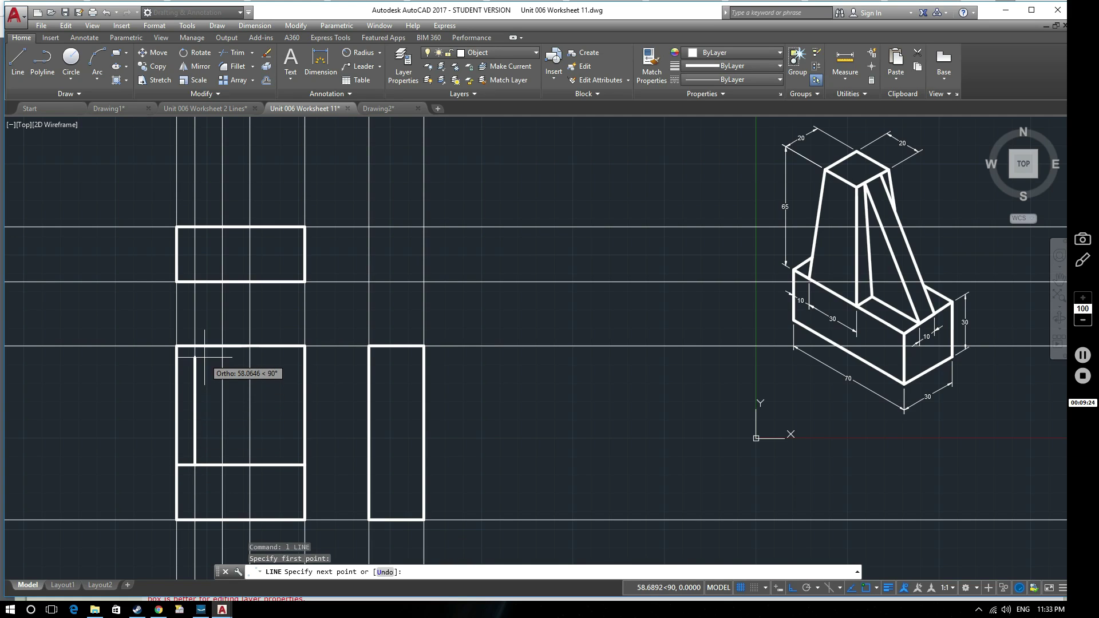
{"action": "key", "text": "F8"}
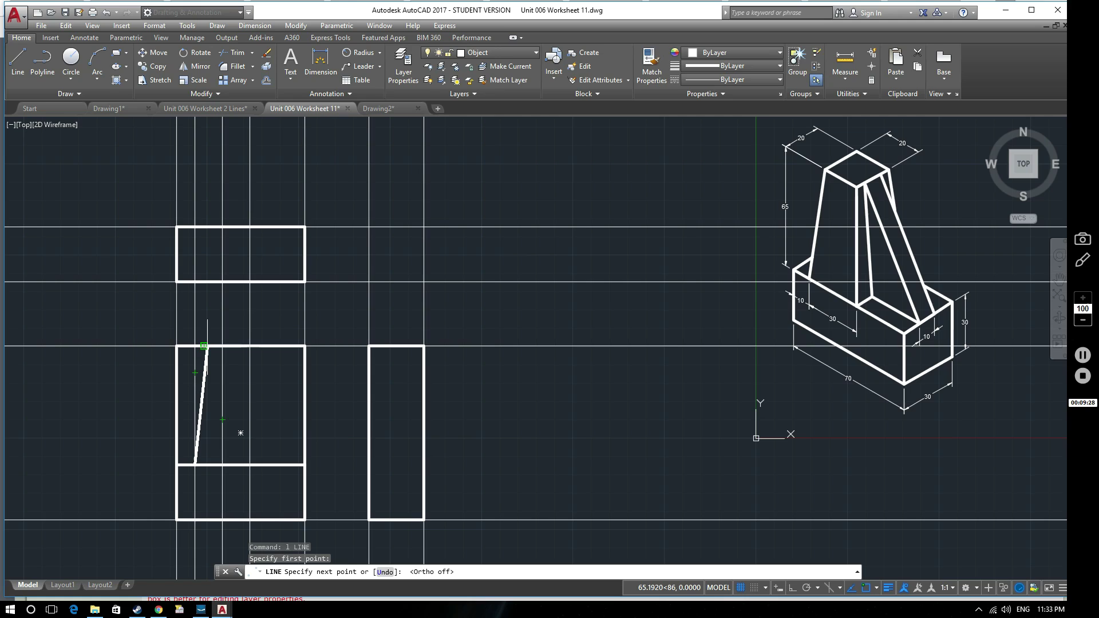
{"action": "left_click", "coordinate": [204, 346]}
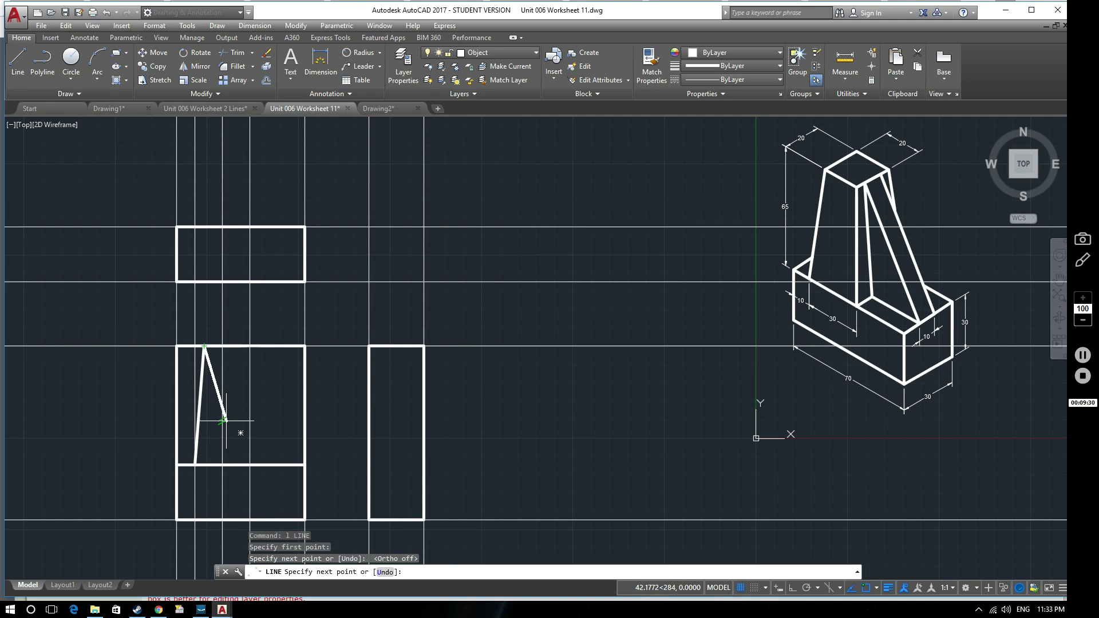
{"action": "key", "text": "Return"}
Step: Draw the tower's right sloping edge from the base line at the second 15 offset to the right end of the 20-long top line
{"action": "key", "text": "Return"}
{"action": "left_click", "coordinate": [249, 465]}
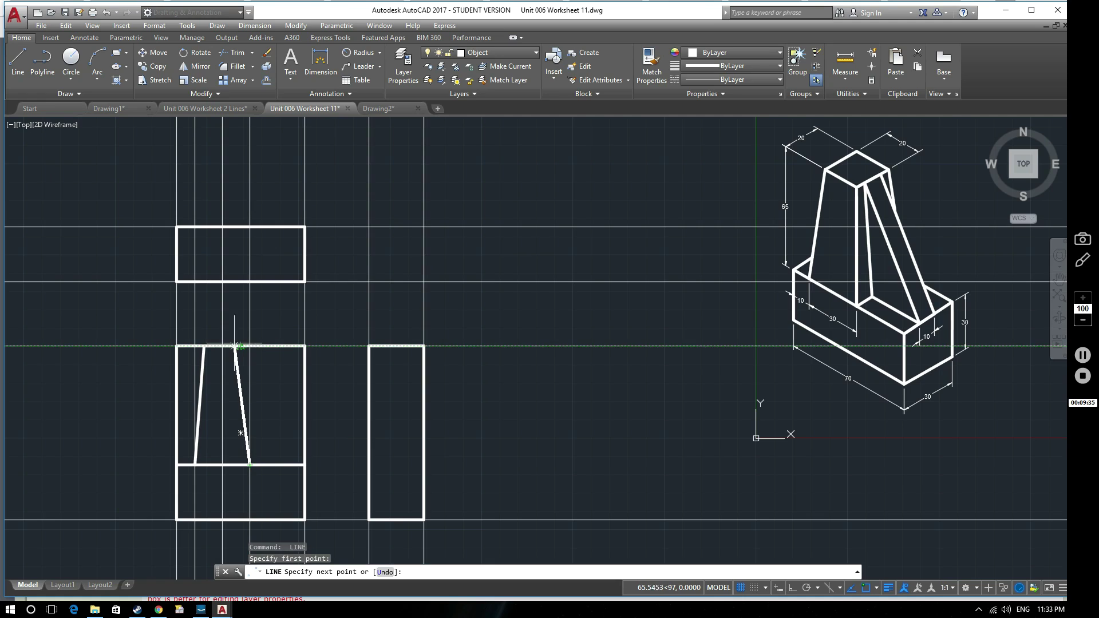
{"action": "scroll", "coordinate": [240, 347], "scroll_direction": "up", "scroll_amount": 5}
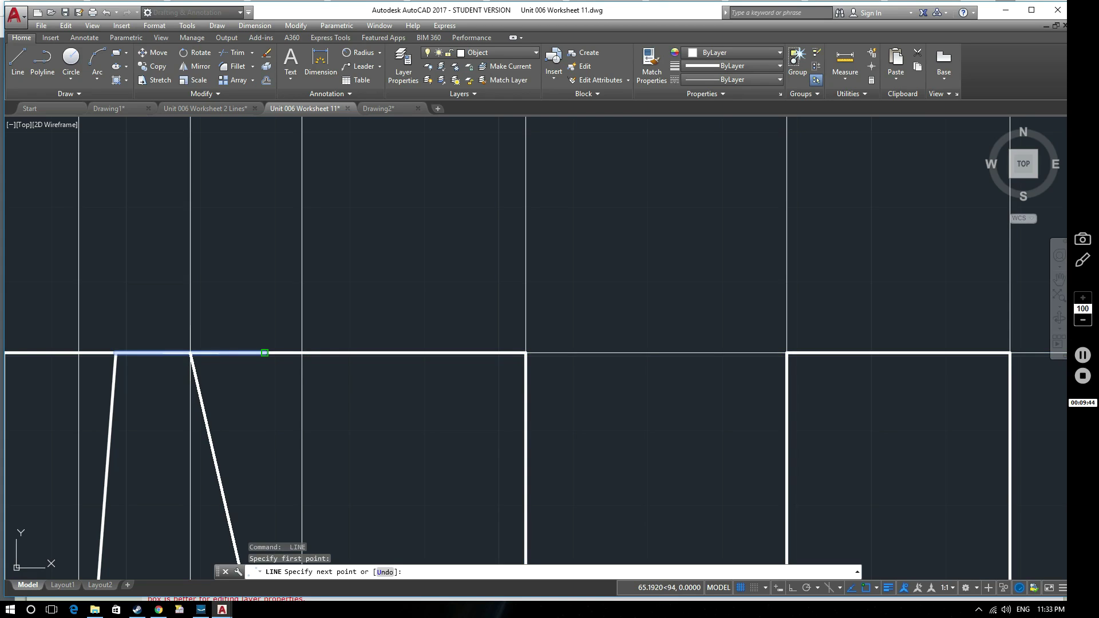
{"action": "left_click", "coordinate": [265, 353]}
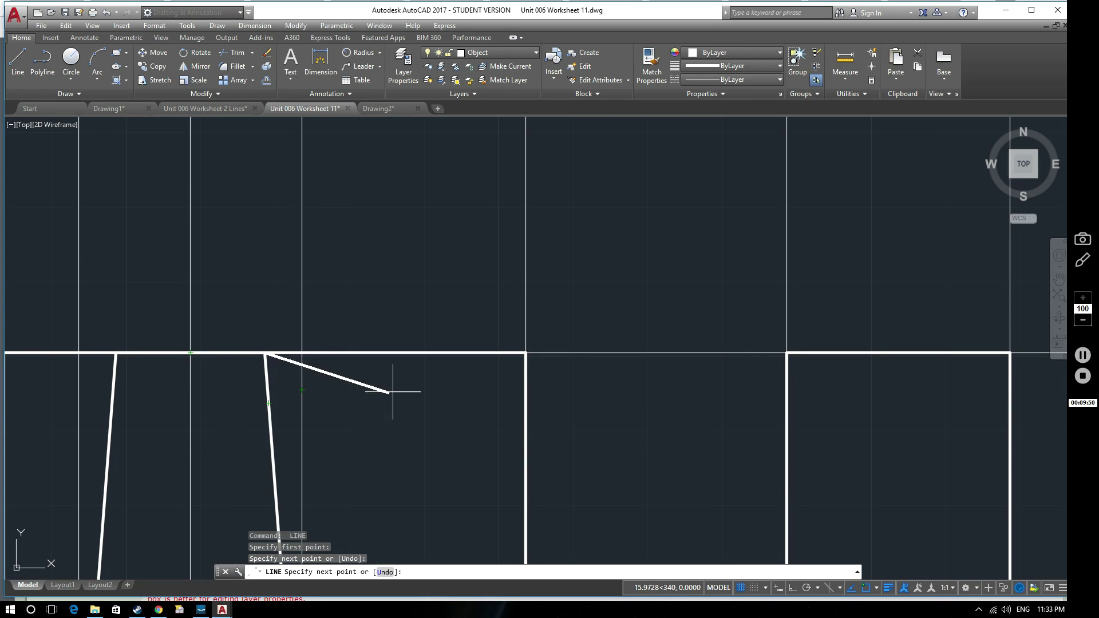
{"action": "key", "text": "Escape"}
Step: Draw the sloping rib line from the tower's top right corner to the right end of the front view's base line
{"action": "scroll", "coordinate": [368, 395], "scroll_direction": "down", "scroll_amount": 2}
{"action": "mouse_move", "coordinate": [367, 401]}
{"action": "middle_mouse_down"}
{"action": "mouse_move", "coordinate": [405, 282]}
{"action": "mouse_move", "coordinate": [434, 250]}
{"action": "middle_mouse_up"}
{"action": "scroll", "coordinate": [433, 246], "scroll_direction": "down", "scroll_amount": 1}
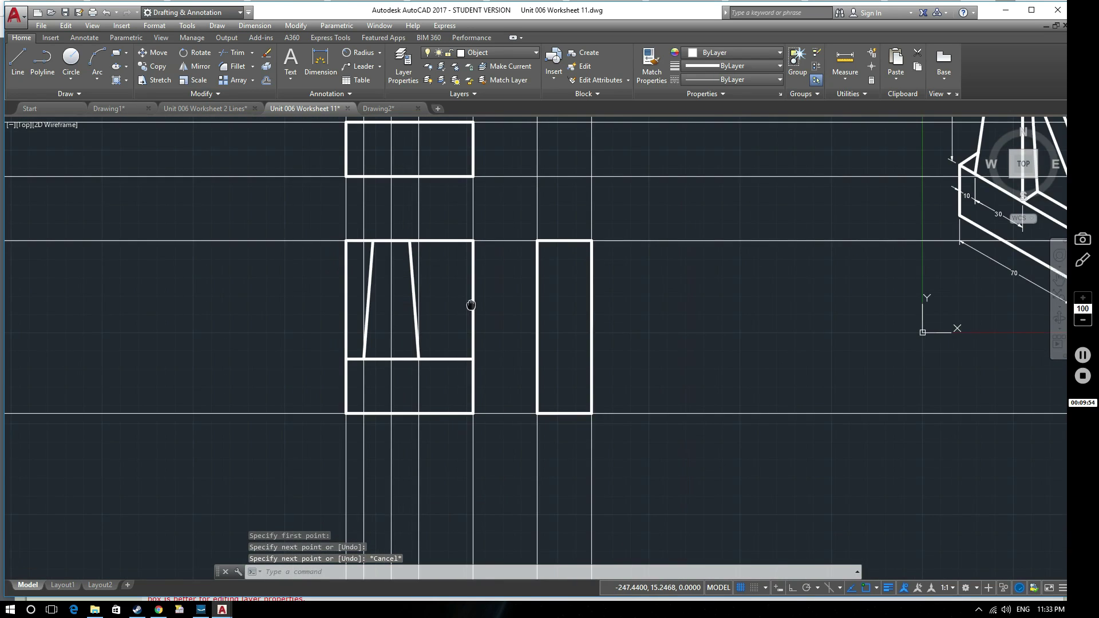
{"action": "middle_click_drag", "start_coordinate": [471, 305], "coordinate": [349, 356]}
{"action": "middle_click_drag", "start_coordinate": [775, 267], "coordinate": [750, 343]}
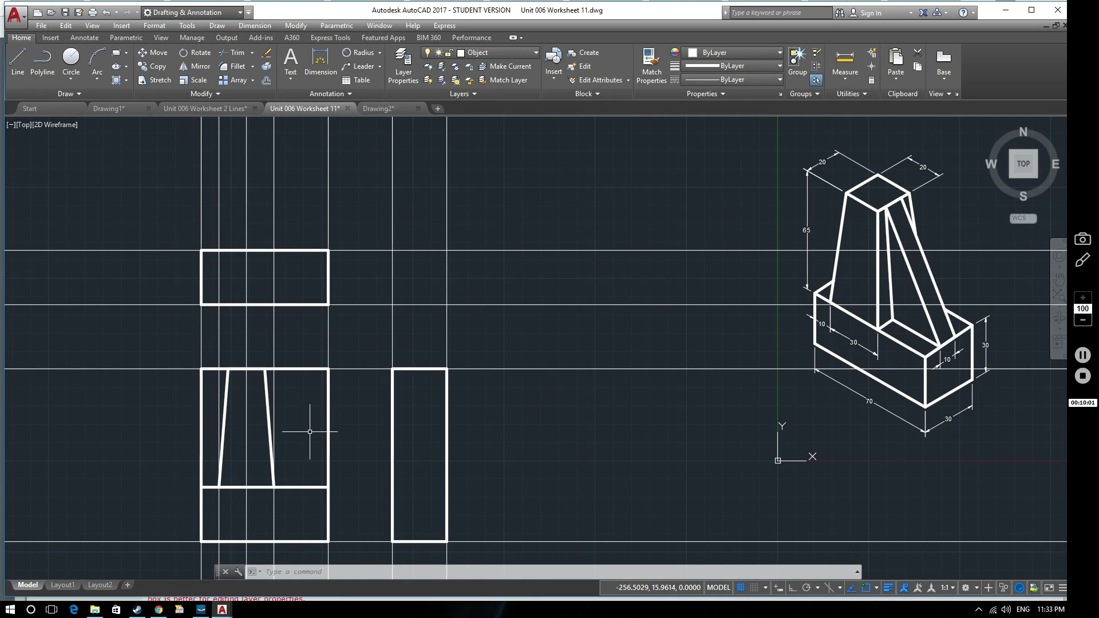
{"action": "middle_click_drag", "start_coordinate": [302, 437], "coordinate": [376, 383]}
{"action": "scroll", "coordinate": [376, 376], "scroll_direction": "up", "scroll_amount": 4}
{"action": "type", "text": "l"}
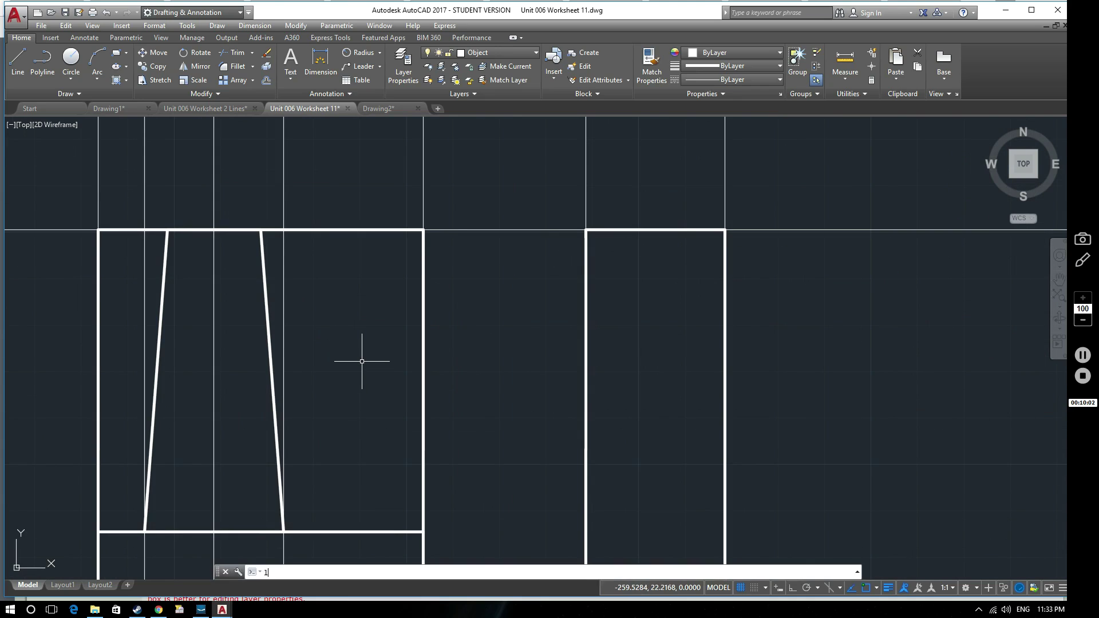
{"action": "key", "text": "Return"}
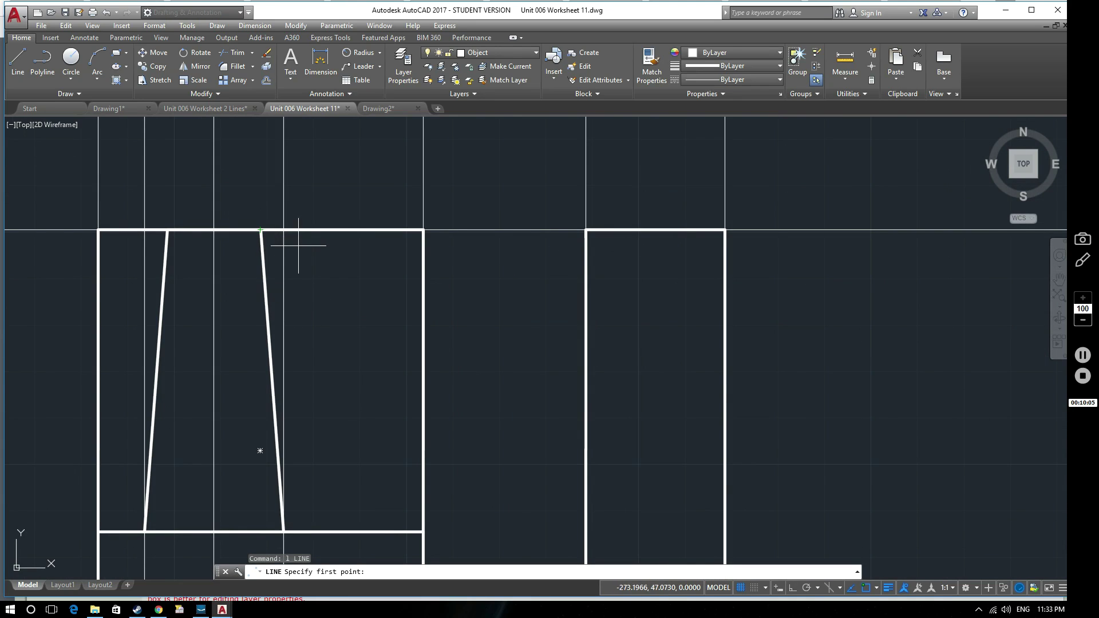
{"action": "left_click", "coordinate": [261, 229]}
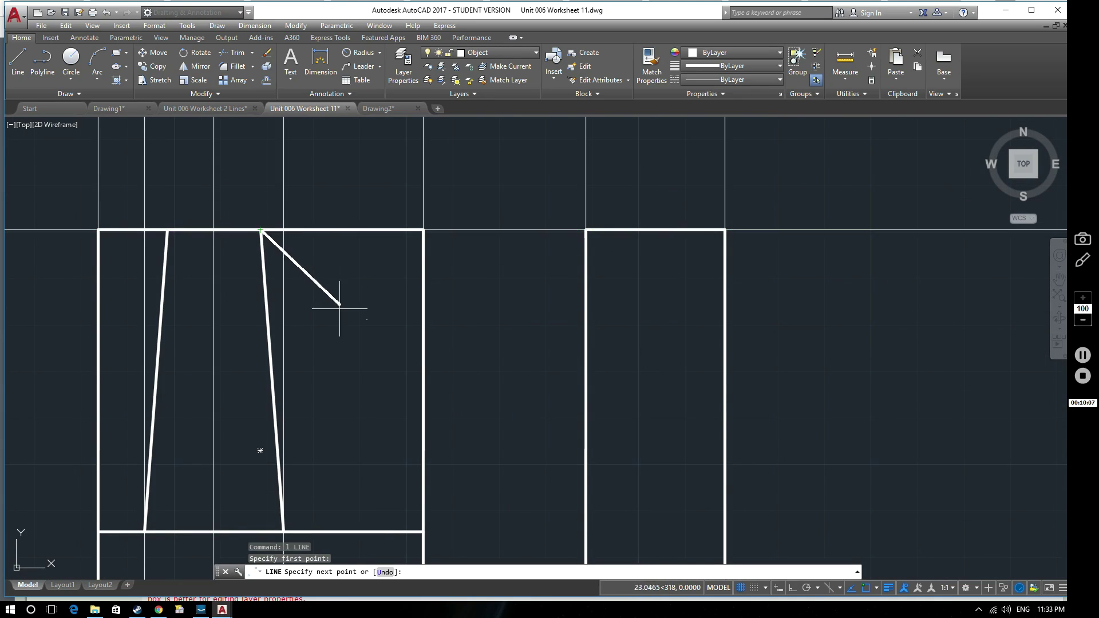
{"action": "left_click", "coordinate": [422, 532]}
{"action": "key", "text": "Return"}
Step: Start trimming the front view's outline, using all objects as cutting edges
{"action": "scroll", "coordinate": [358, 337], "scroll_direction": "down", "scroll_amount": 4}
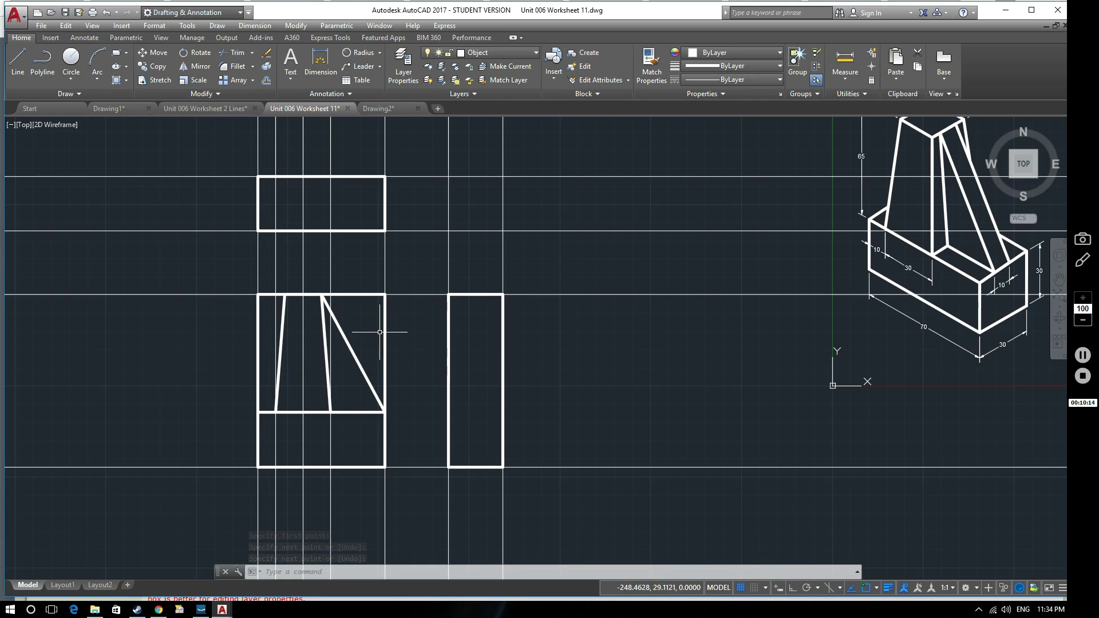
{"action": "middle_click_drag", "start_coordinate": [380, 302], "coordinate": [330, 353]}
{"action": "type", "text": "tr"}
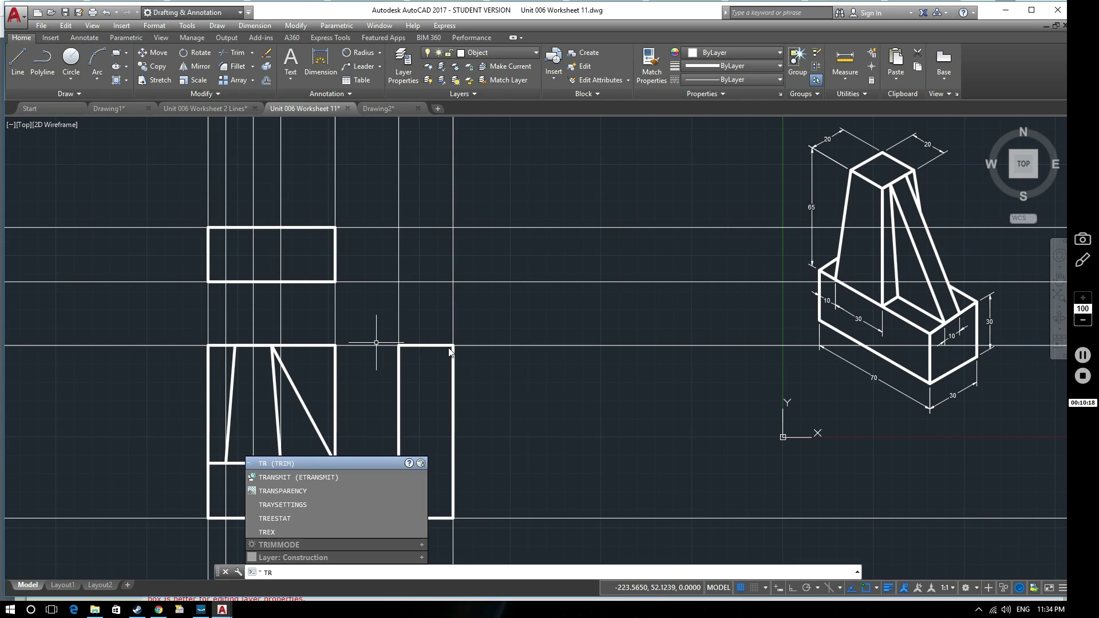
{"action": "key", "text": "Return"}
{"action": "key", "text": "Return"}
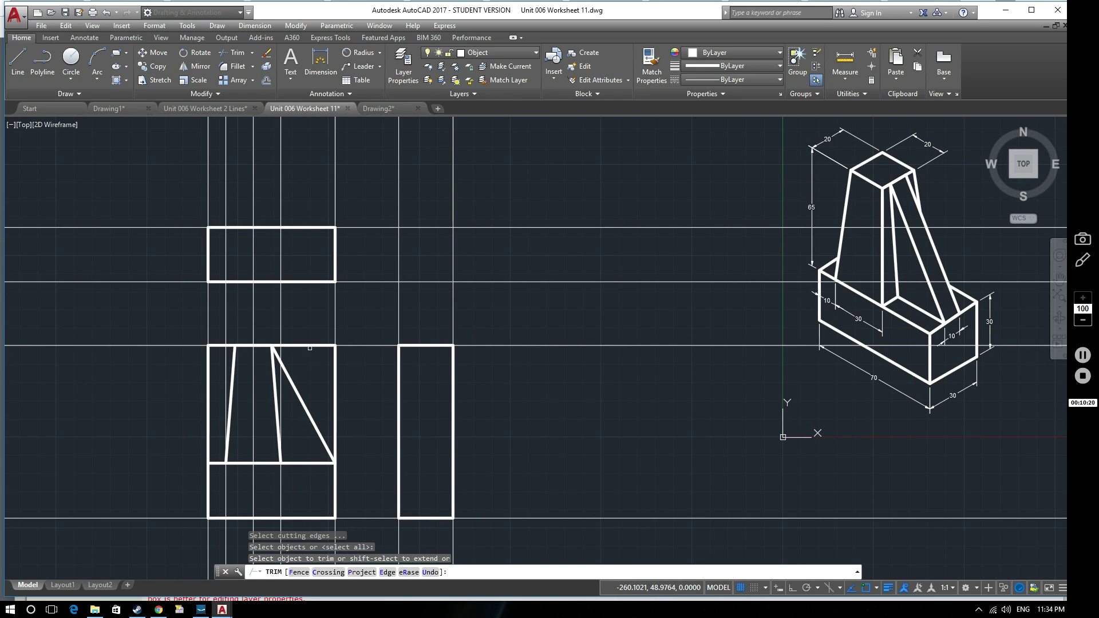
{"action": "left_click", "coordinate": [523, 51]}
{"action": "left_click", "coordinate": [504, 94]}
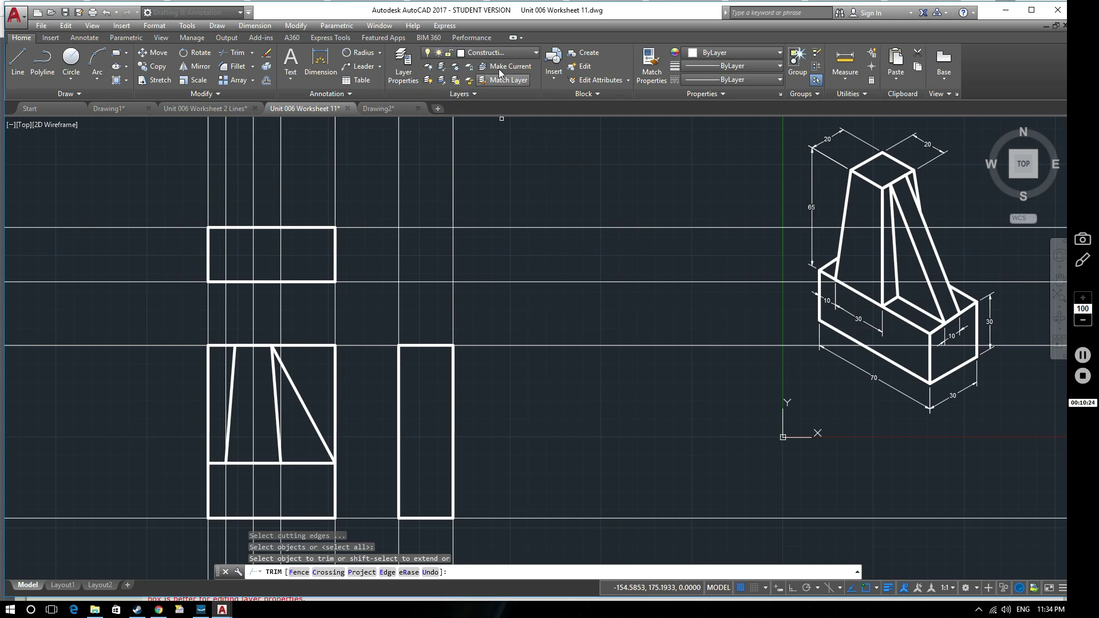
{"action": "left_click", "coordinate": [507, 50]}
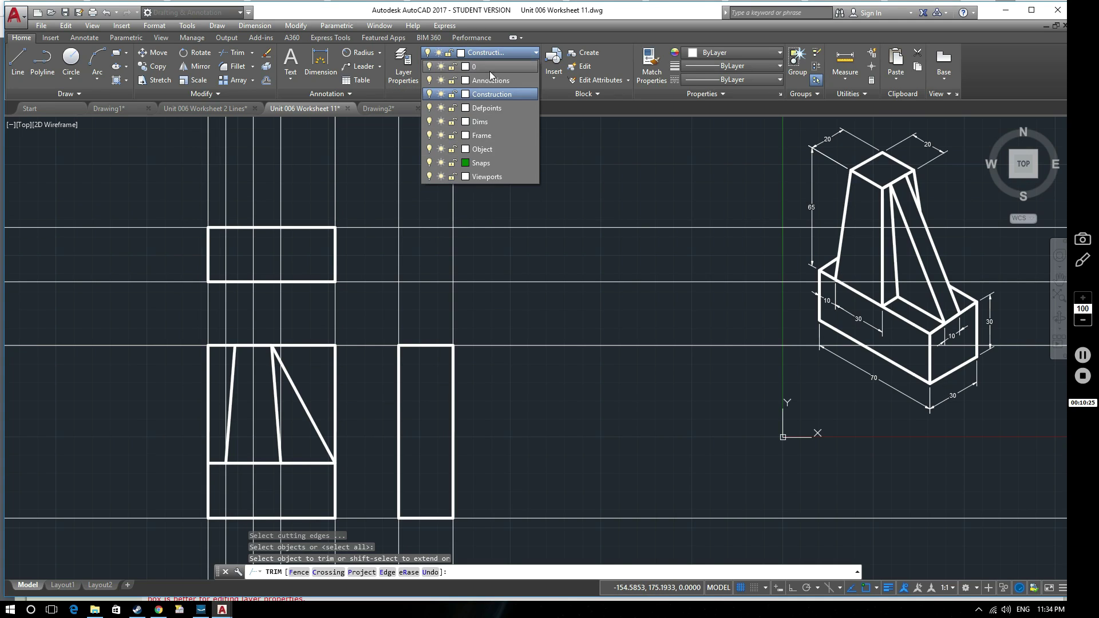
{"action": "left_click", "coordinate": [430, 94]}
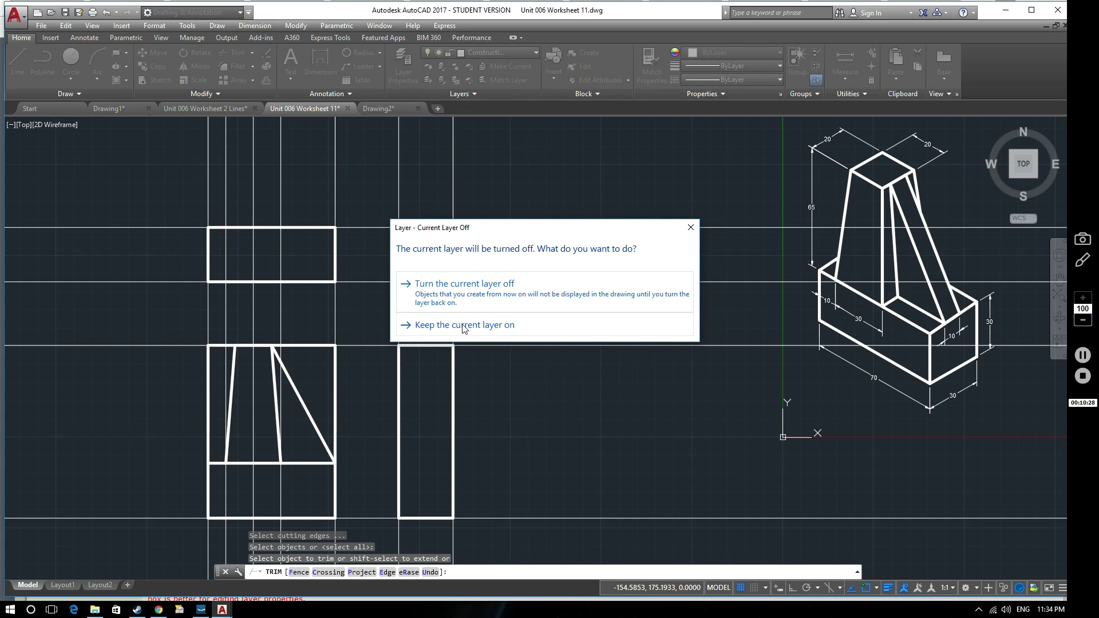
{"action": "left_click", "coordinate": [503, 325]}
Step: Make Object the current layer and turn off the Construction layer
{"action": "left_click", "coordinate": [503, 56]}
{"action": "left_click", "coordinate": [500, 148]}
{"action": "left_click", "coordinate": [500, 53]}
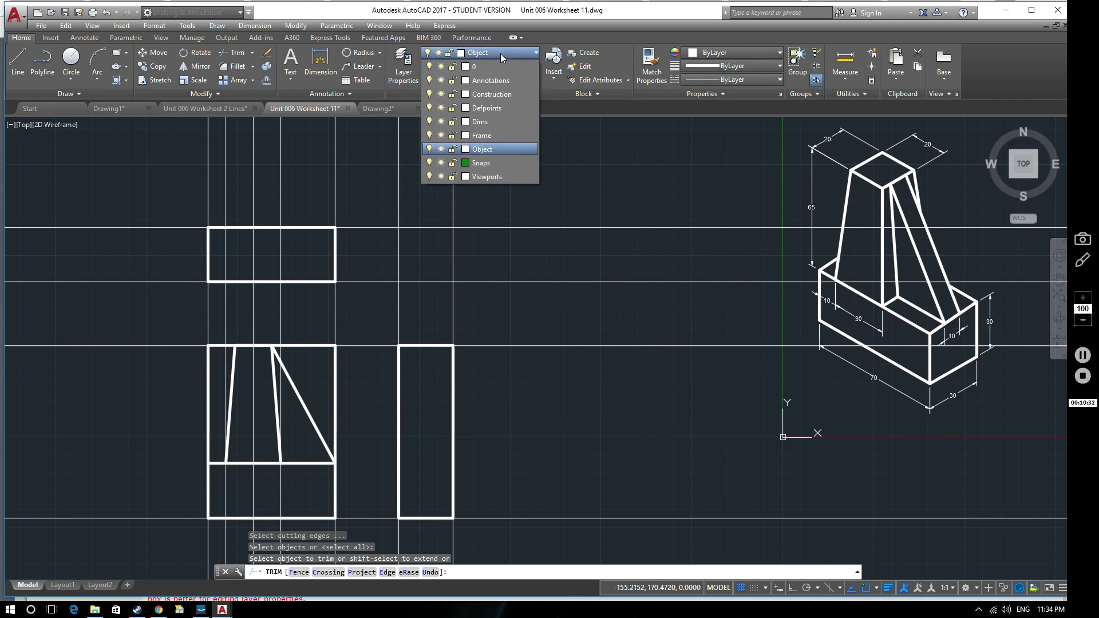
{"action": "left_click", "coordinate": [429, 94]}
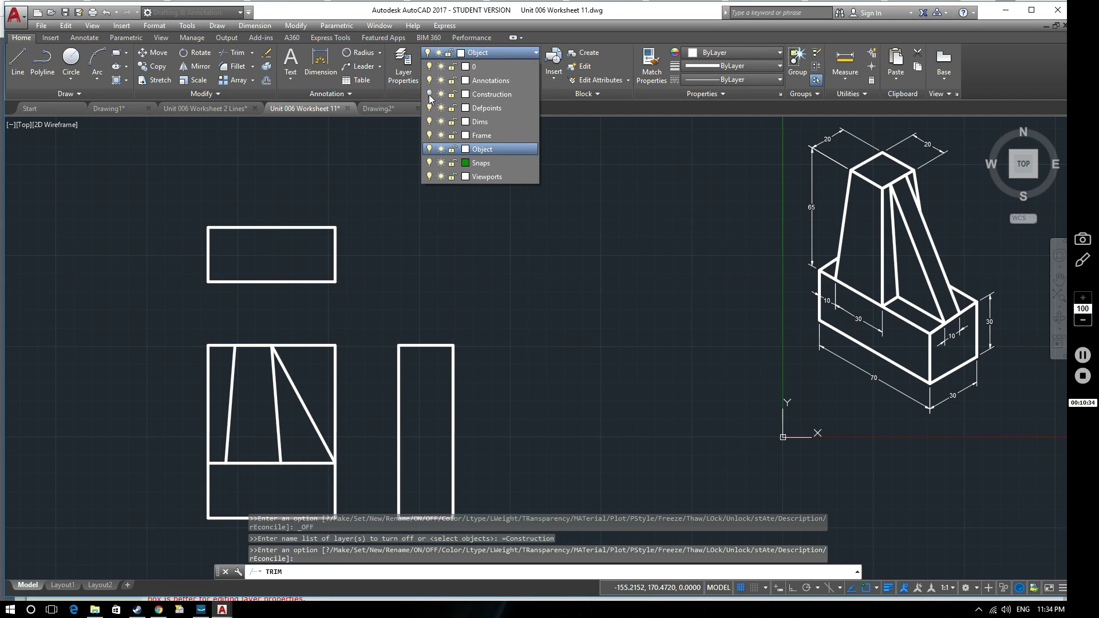
{"action": "left_click", "coordinate": [365, 356]}
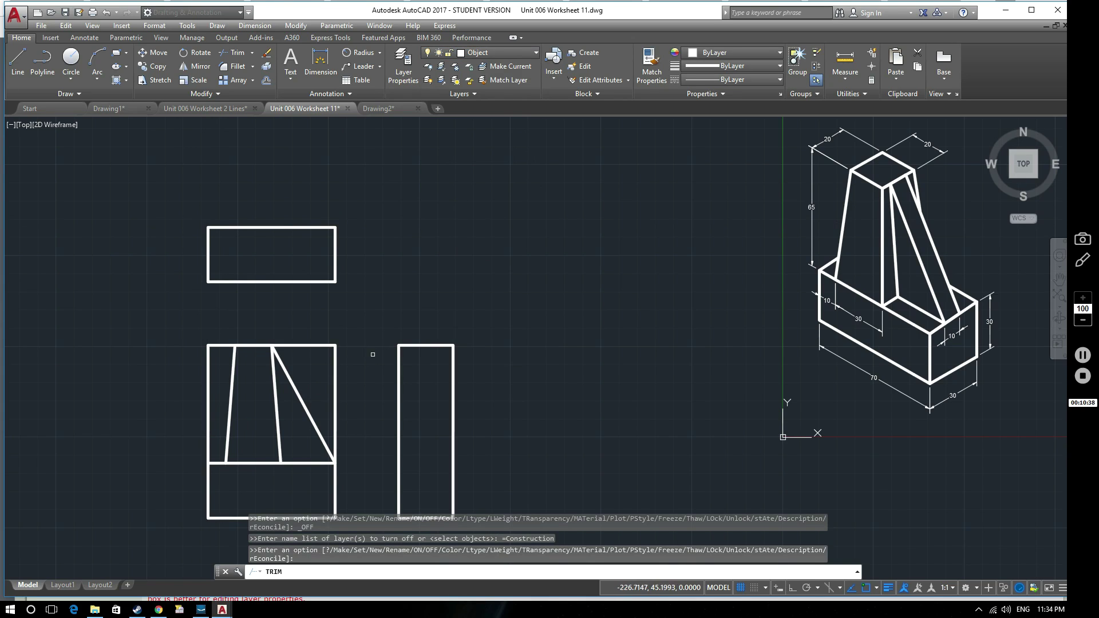
Step: Trim away the front view's outline outside the tower and rib, above the base line on both sides
{"action": "mouse_move", "coordinate": [340, 361]}
{"action": "middle_mouse_down"}
{"action": "mouse_move", "coordinate": [400, 324]}
{"action": "mouse_move", "coordinate": [437, 393]}
{"action": "mouse_move", "coordinate": [430, 339]}
{"action": "middle_mouse_up"}
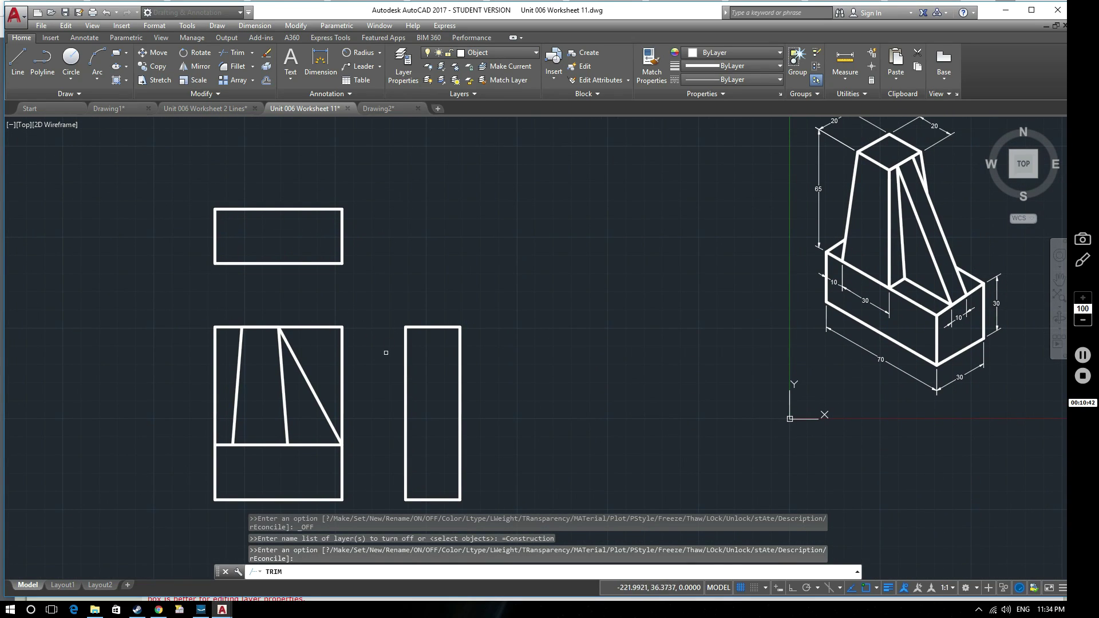
{"action": "left_click", "coordinate": [312, 329]}
{"action": "left_click", "coordinate": [342, 336]}
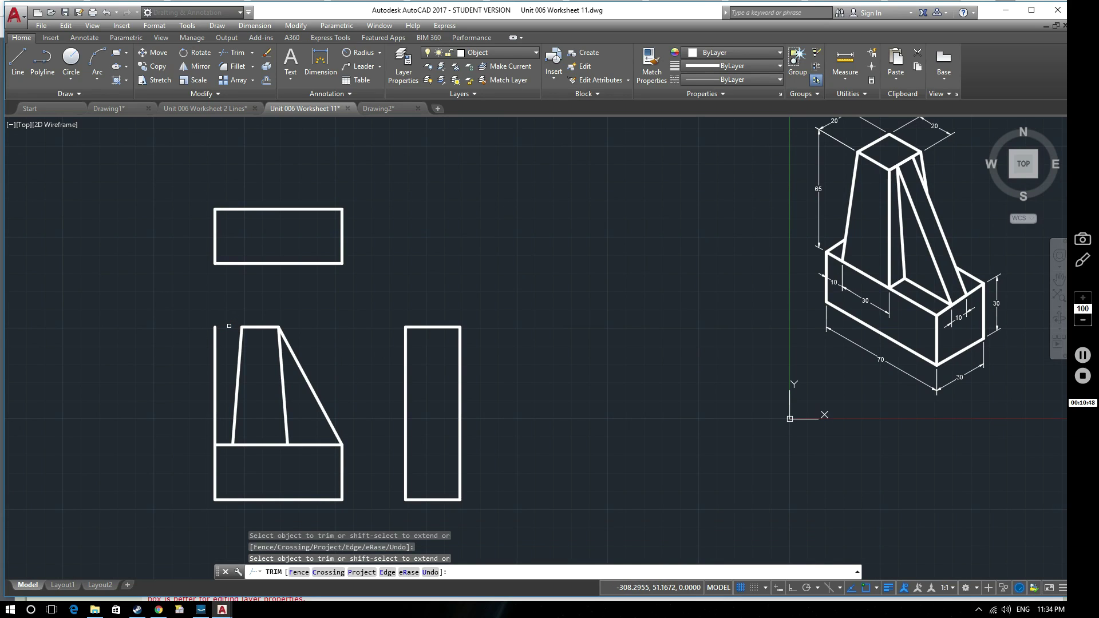
{"action": "left_click", "coordinate": [213, 342]}
{"action": "middle_click_drag", "start_coordinate": [370, 387], "coordinate": [353, 389]}
{"action": "left_click", "coordinate": [253, 376]}
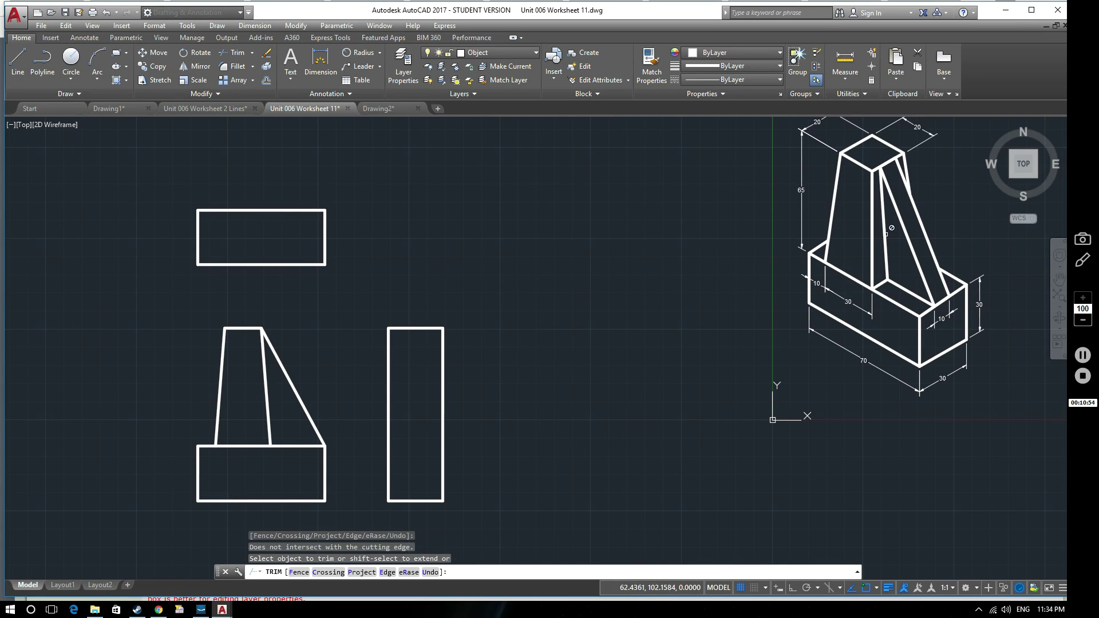
Step: Turn the Construction layer back on, keeping Object as the current layer
{"action": "mouse_move", "coordinate": [350, 363]}
{"action": "middle_mouse_down"}
{"action": "mouse_move", "coordinate": [351, 372]}
{"action": "mouse_move", "coordinate": [378, 341]}
{"action": "middle_mouse_up"}
{"action": "scroll", "coordinate": [351, 373], "scroll_direction": "down", "scroll_amount": 2}
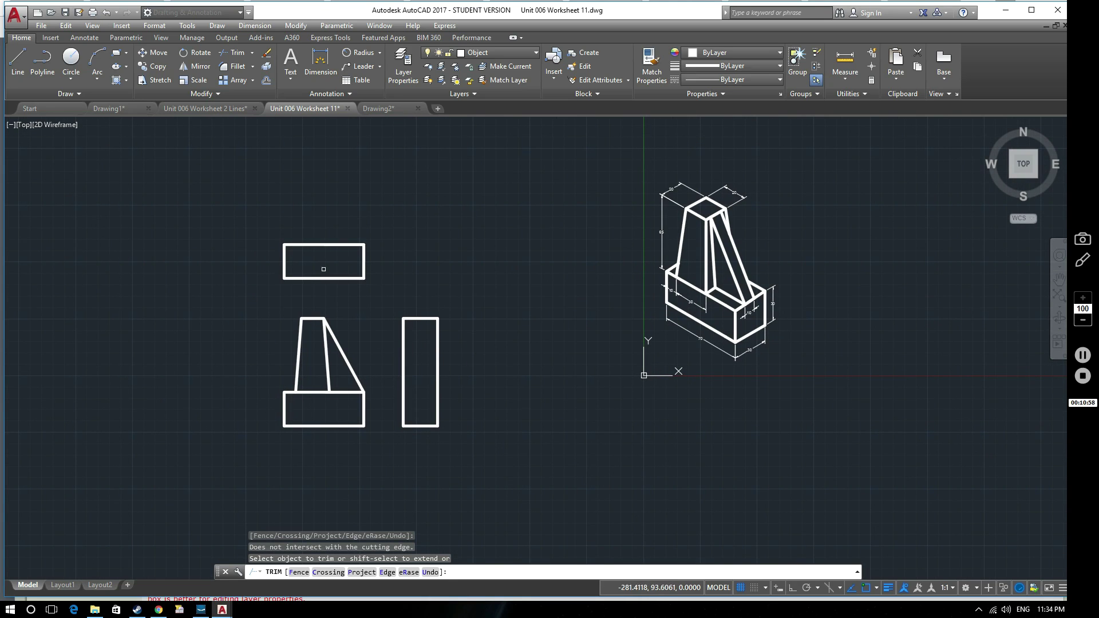
{"action": "middle_click_drag", "start_coordinate": [323, 269], "coordinate": [324, 299]}
{"action": "scroll", "coordinate": [355, 313], "scroll_direction": "up", "scroll_amount": 2}
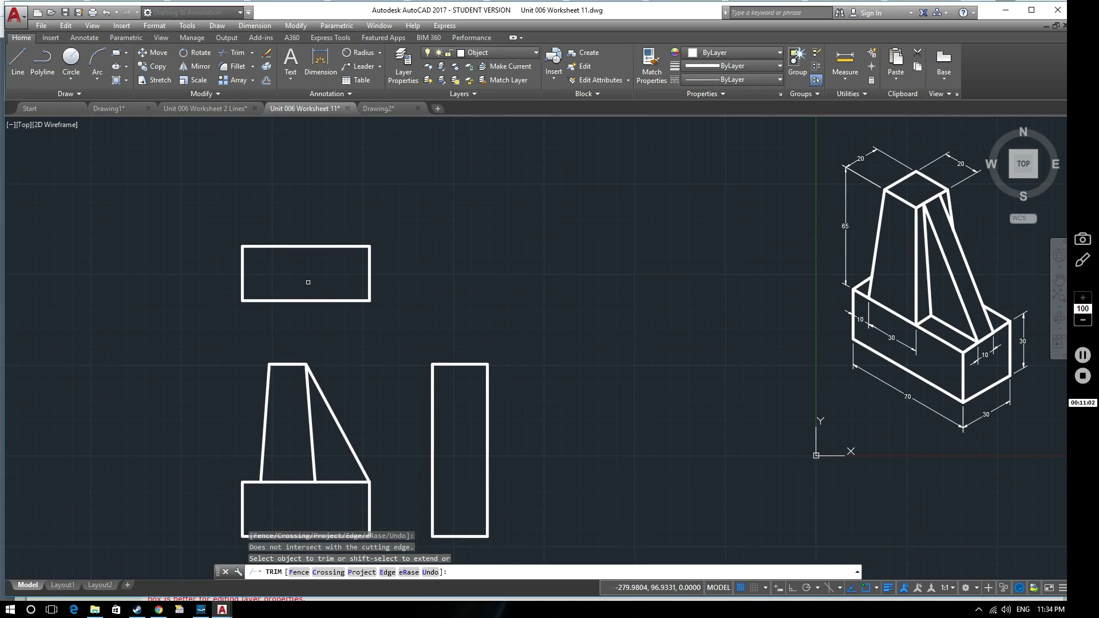
{"action": "middle_click_drag", "start_coordinate": [307, 283], "coordinate": [312, 260]}
{"action": "left_click", "coordinate": [522, 53]}
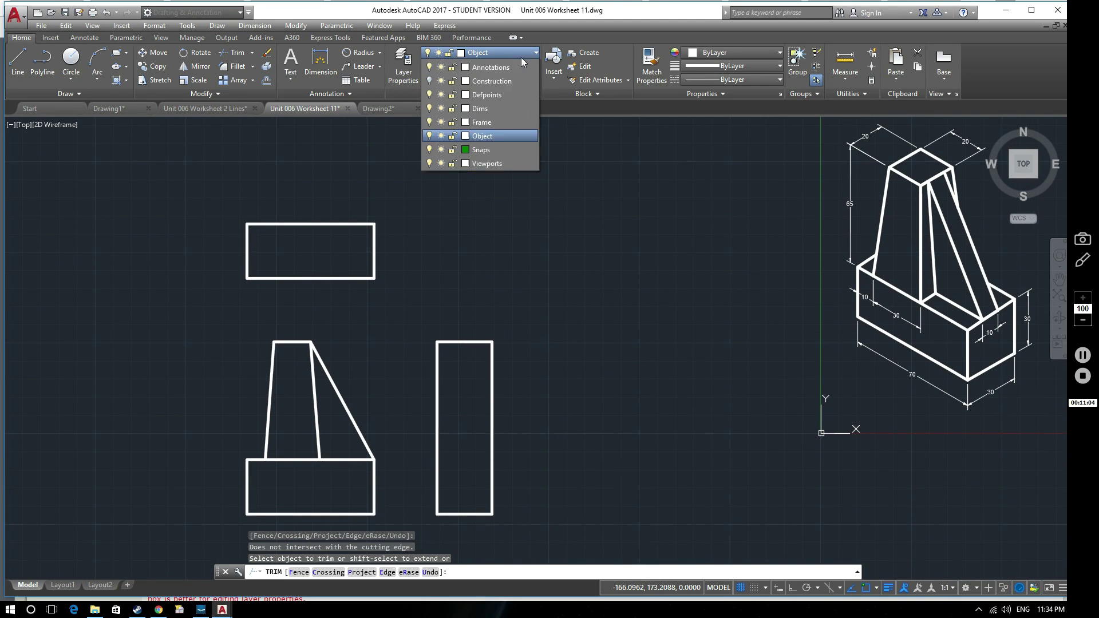
{"action": "left_click", "coordinate": [427, 94]}
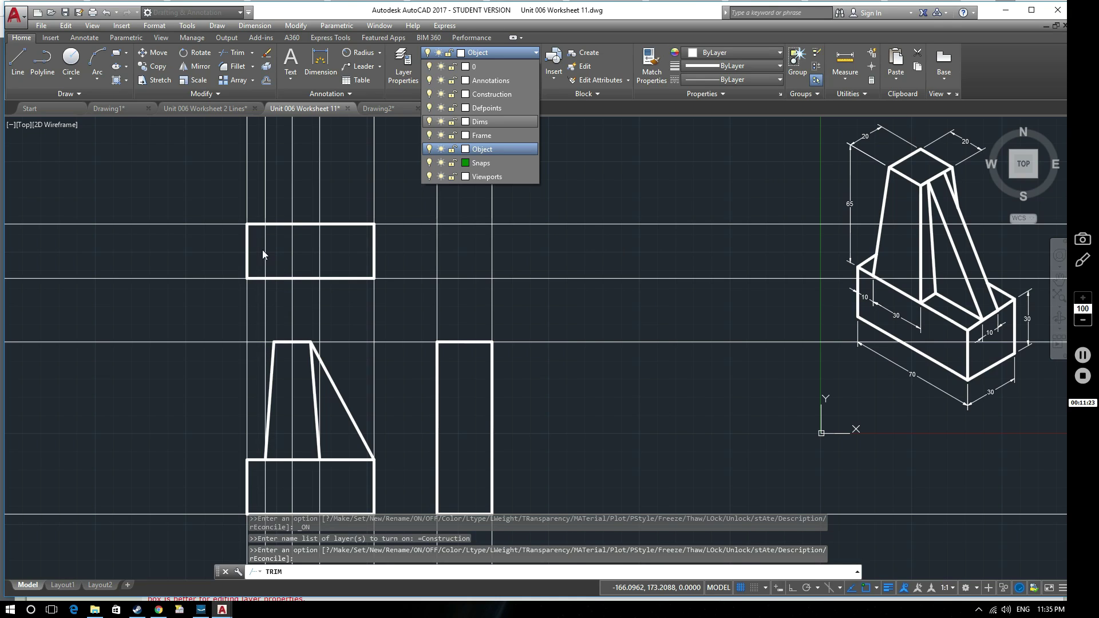
{"action": "left_click", "coordinate": [496, 151]}
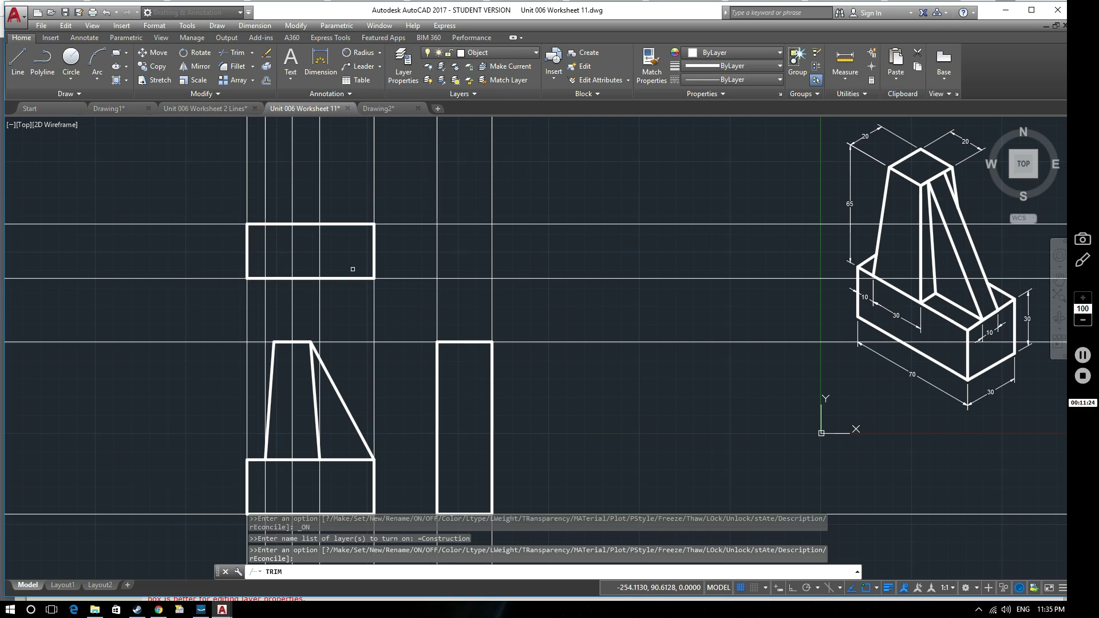
Step: In the top view, draw a vertical line across the rectangle along the construction line at the 10 offset
{"action": "type", "text": "l"}
{"action": "key", "text": "Return"}
{"action": "key", "text": "Escape"}
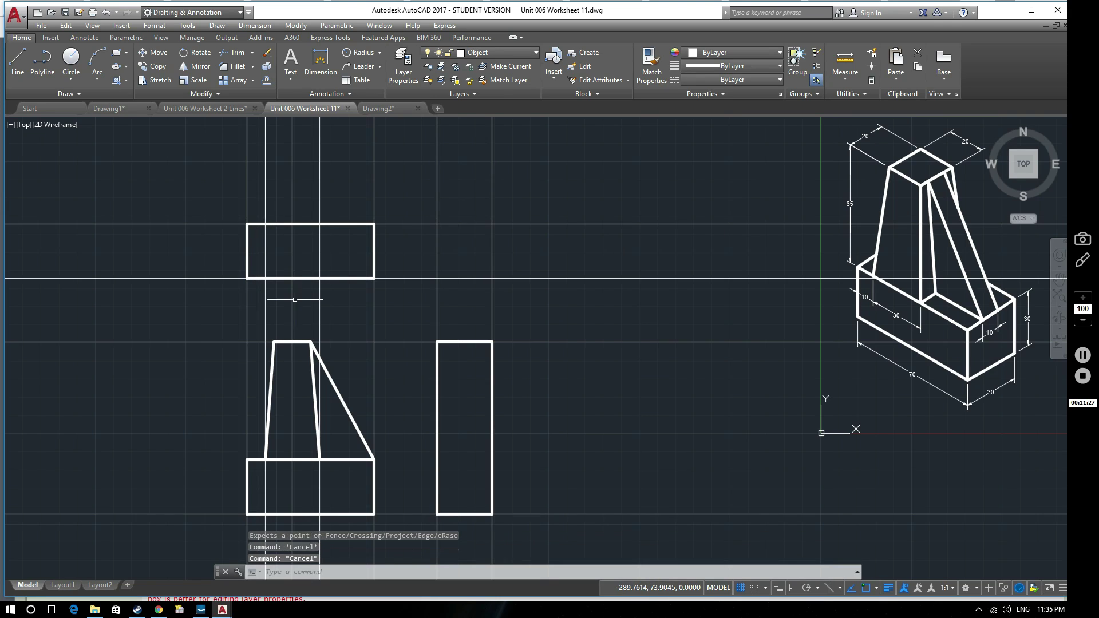
{"action": "type", "text": "l"}
{"action": "key", "text": "Return"}
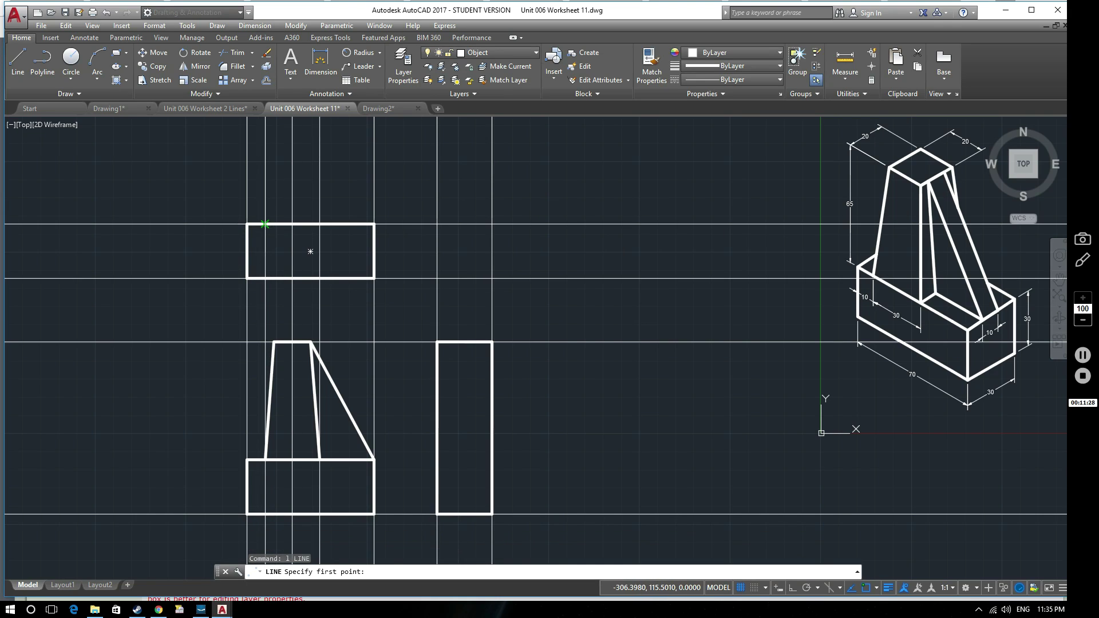
{"action": "left_click", "coordinate": [265, 223]}
{"action": "key", "text": "Return"}
Step: Draw a 30-long vertical line across the top view along the construction line at the tower's right base corner
{"action": "key", "text": "Return"}
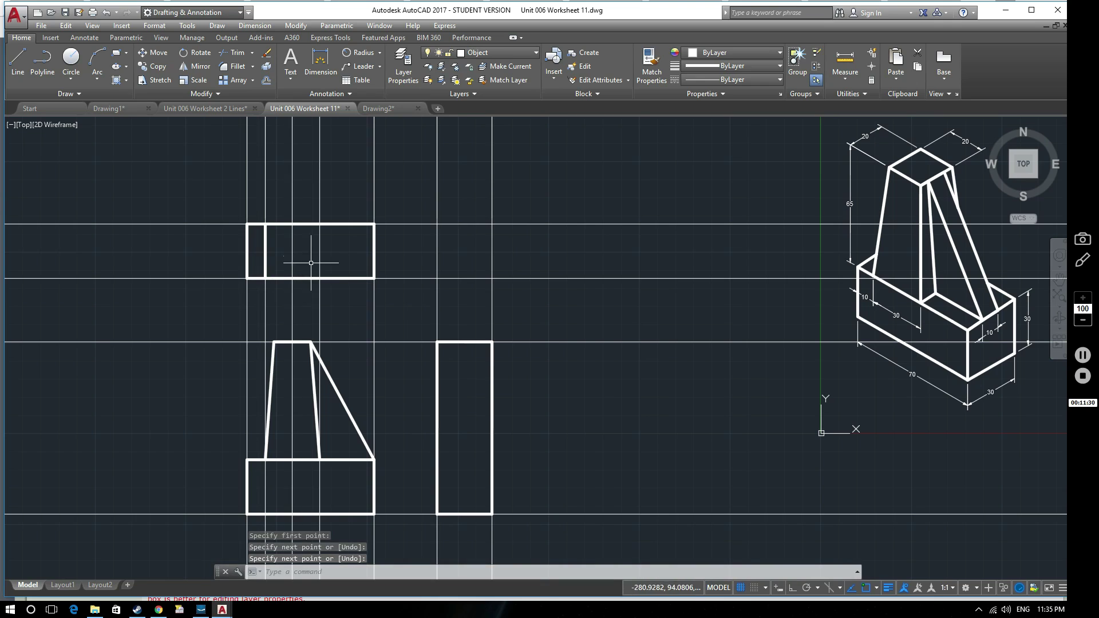
{"action": "left_click", "coordinate": [319, 224]}
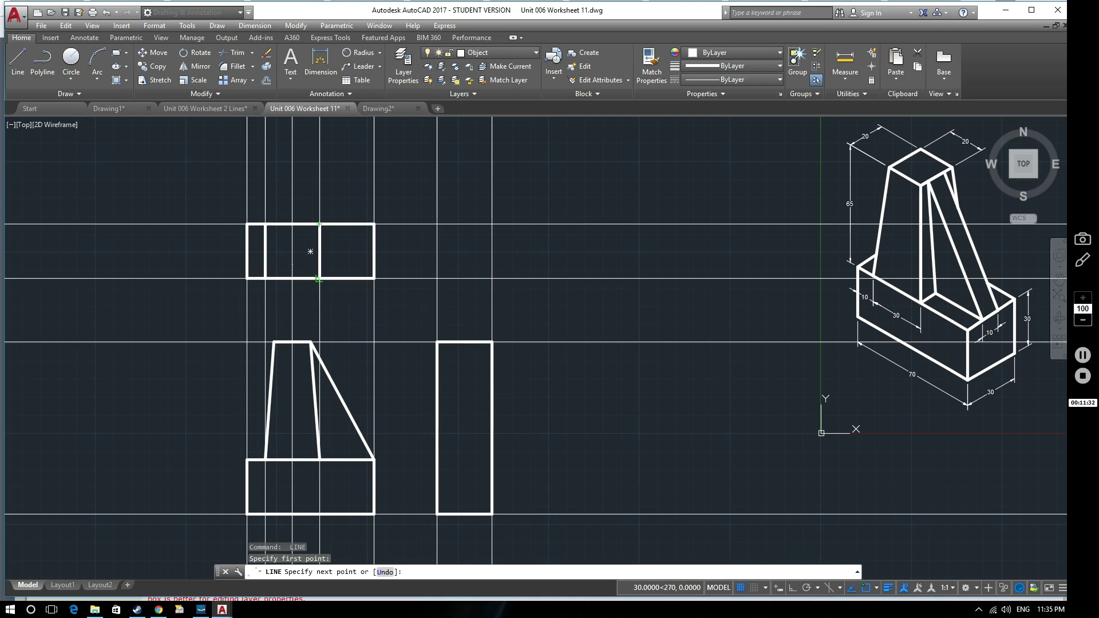
{"action": "left_click", "coordinate": [319, 279]}
{"action": "key", "text": "Return"}
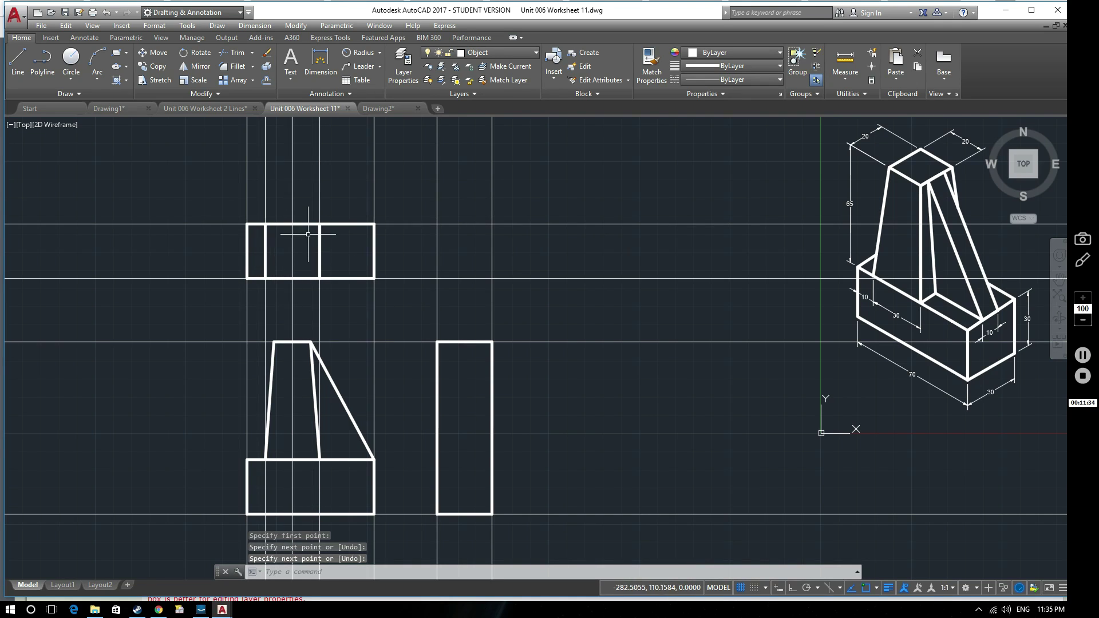
Step: On the Construction layer, draw vertical construction lines through both ends of the tower's top edge in the front view
{"action": "middle_click_drag", "start_coordinate": [335, 255], "coordinate": [345, 254]}
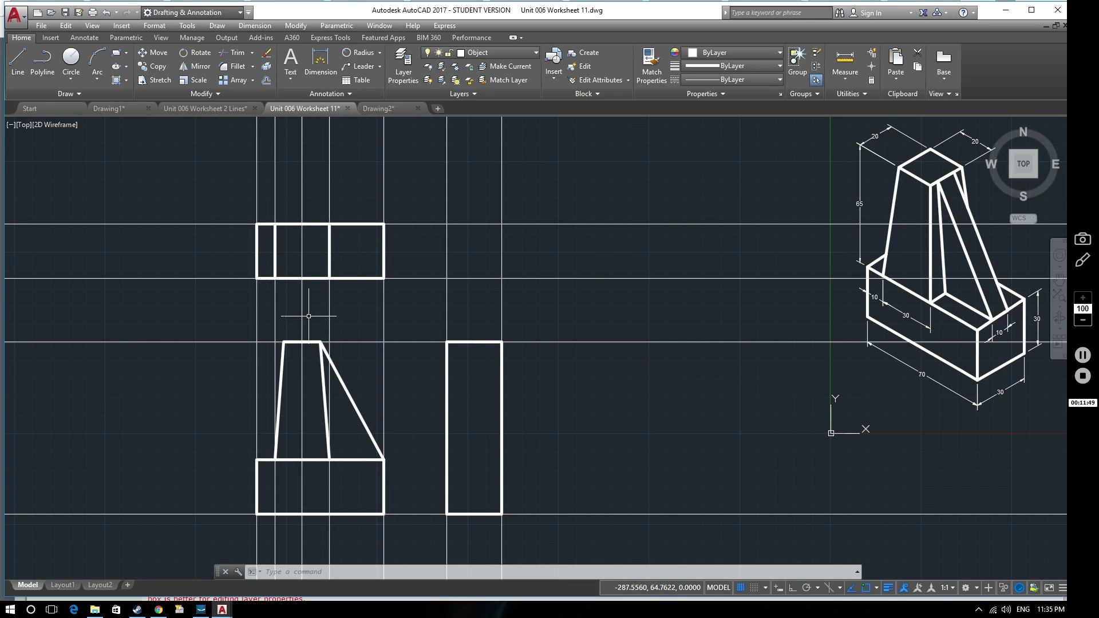
{"action": "left_click", "coordinate": [504, 53]}
{"action": "left_click", "coordinate": [499, 95]}
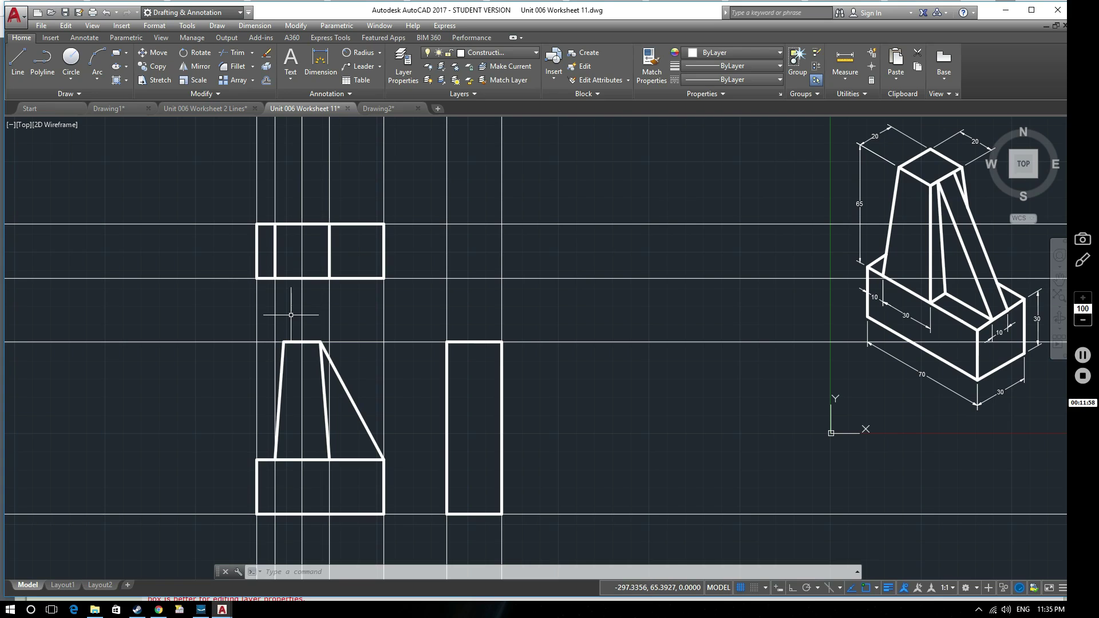
{"action": "type", "text": "xl"}
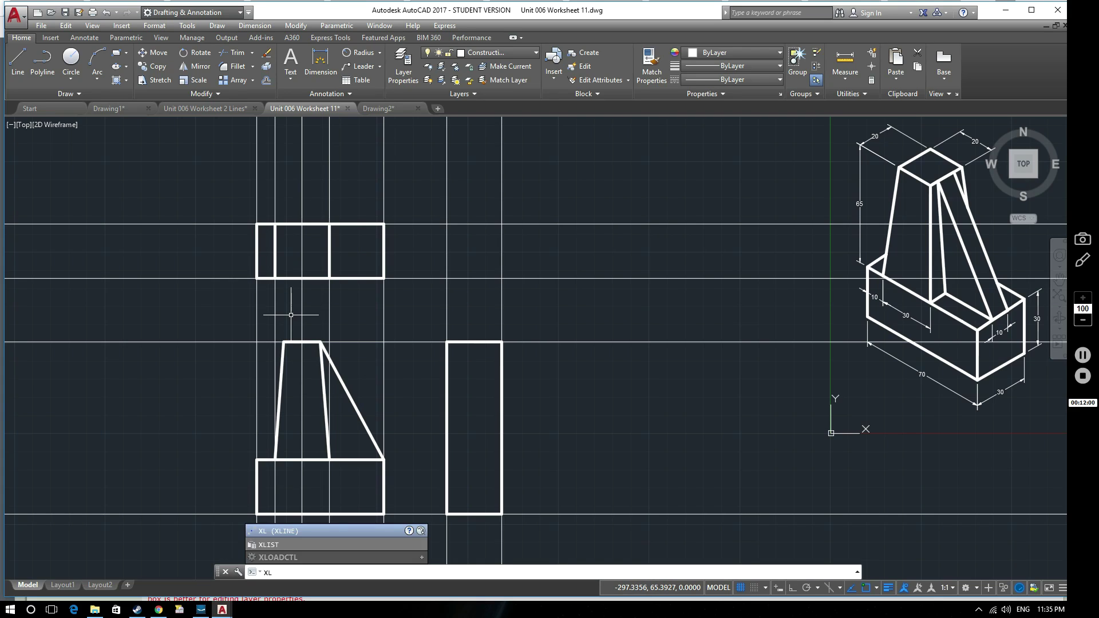
{"action": "key", "text": "Return"}
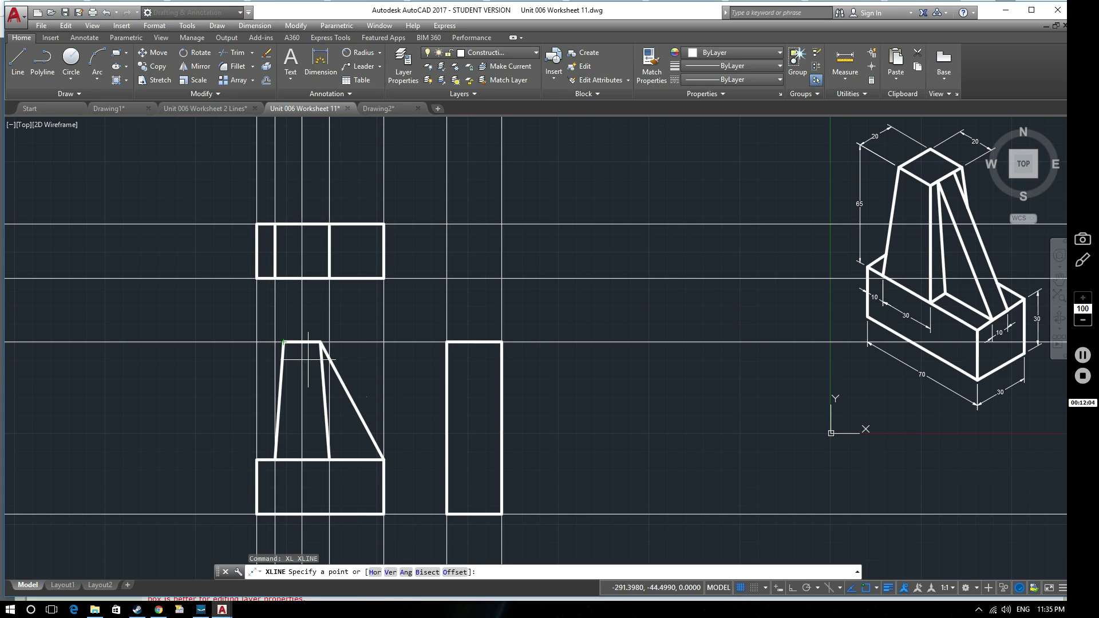
{"action": "left_click", "coordinate": [390, 573]}
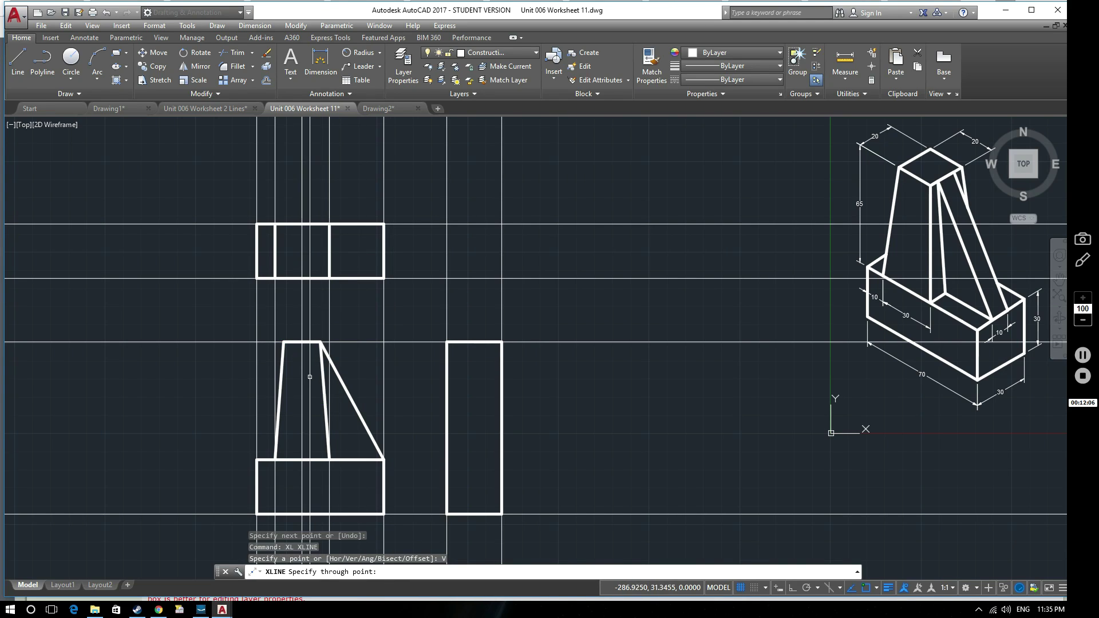
{"action": "left_click", "coordinate": [283, 343]}
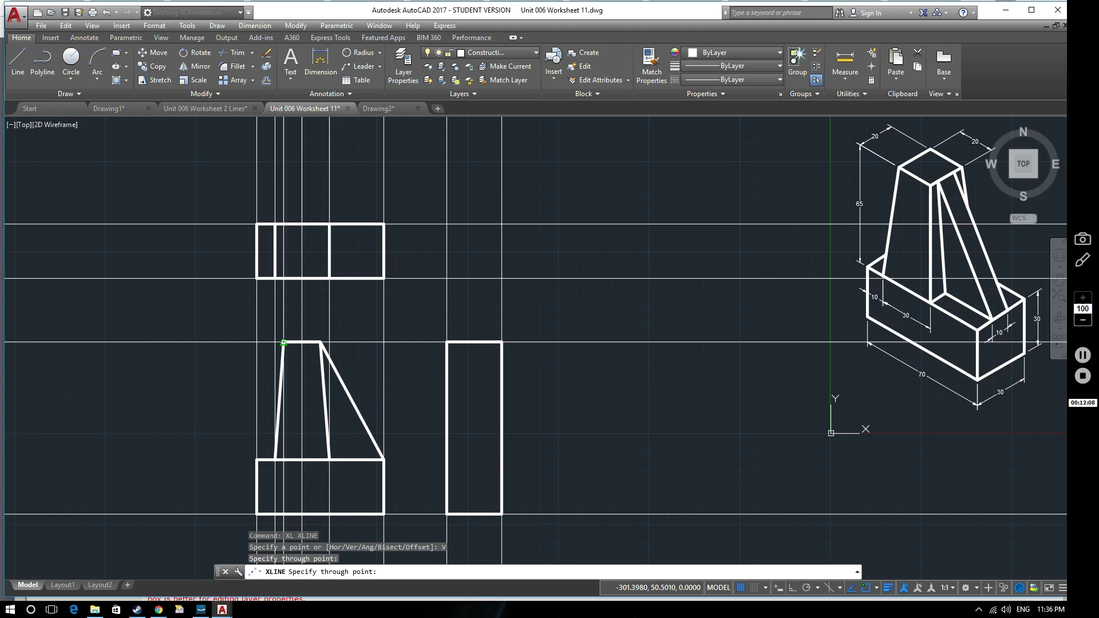
{"action": "left_click", "coordinate": [321, 343]}
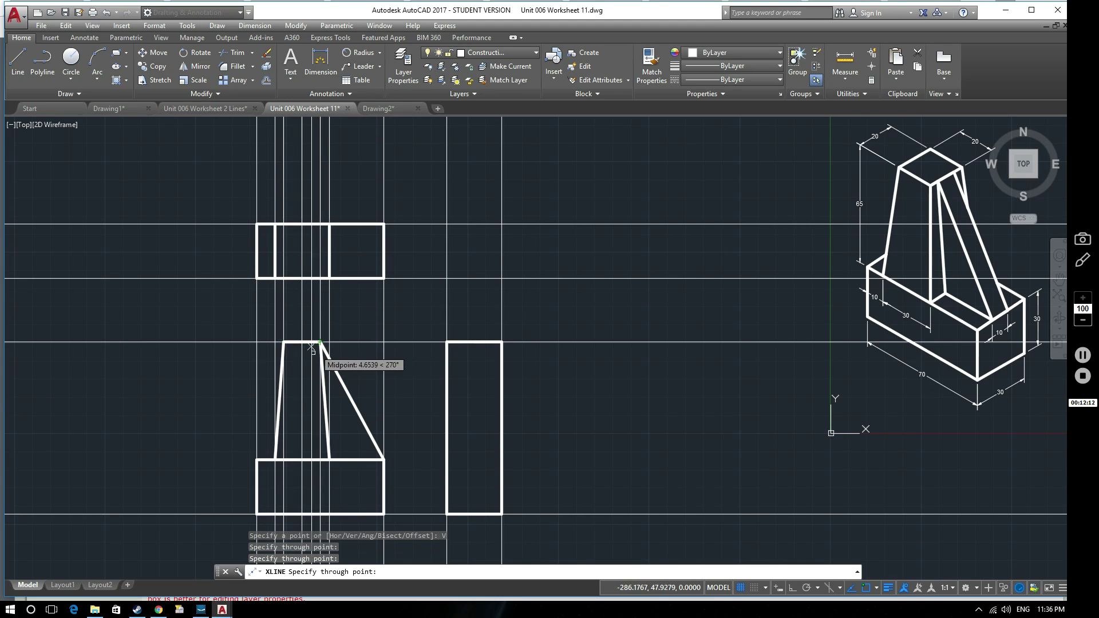
{"action": "key", "text": "Return"}
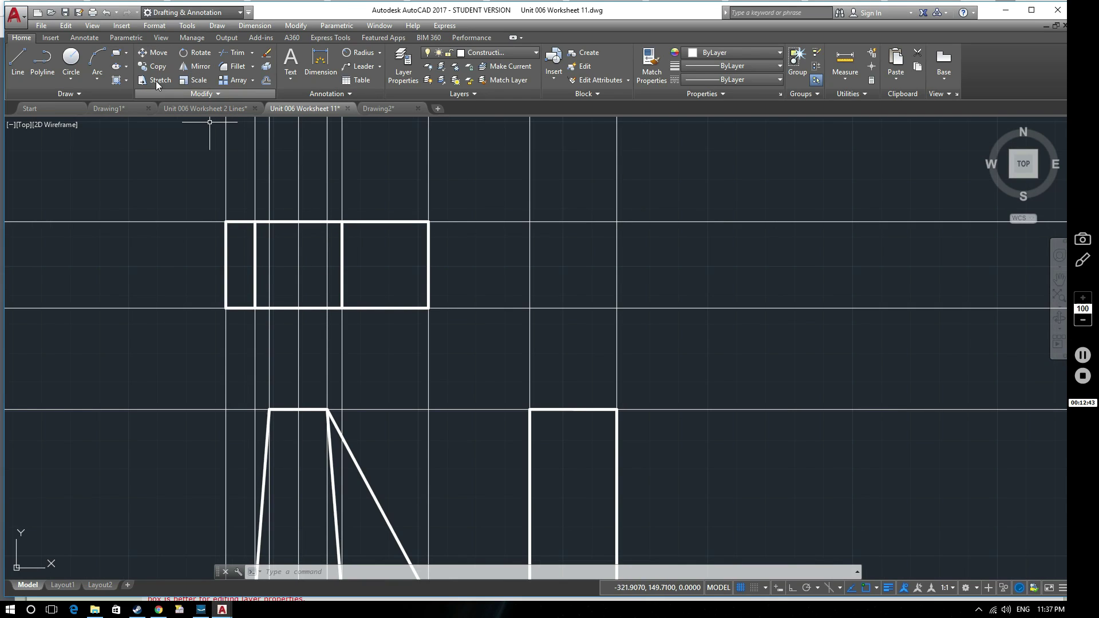
Step: Draw a 20 by 20 square in the top view, starting where the tower's left top-edge construction line meets the rectangle's lower edge
{"action": "left_click", "coordinate": [116, 56]}
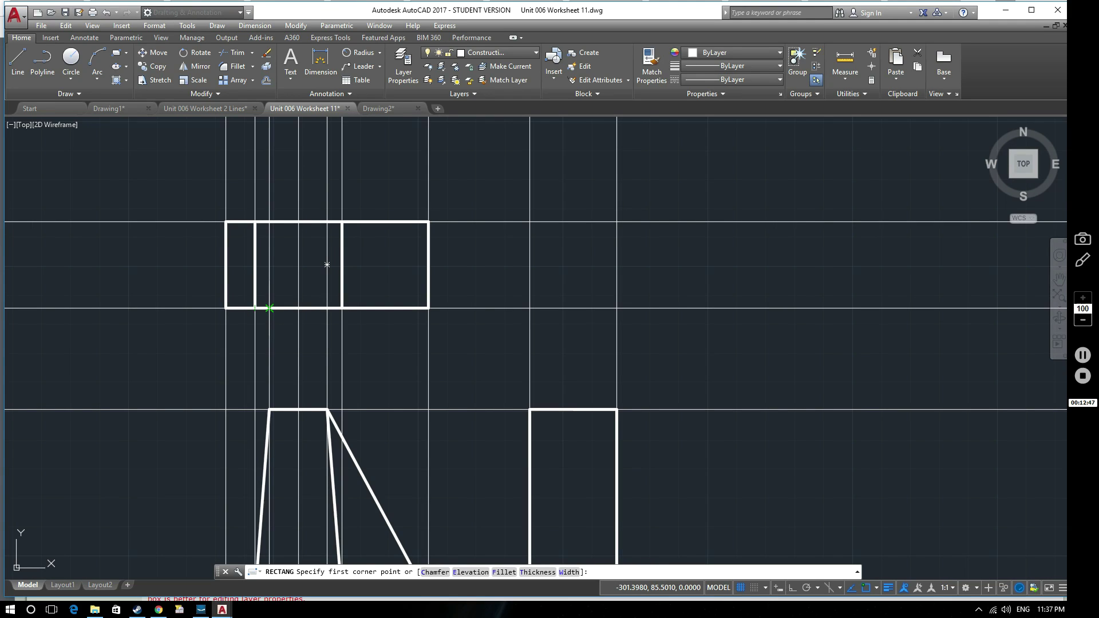
{"action": "left_click", "coordinate": [269, 309]}
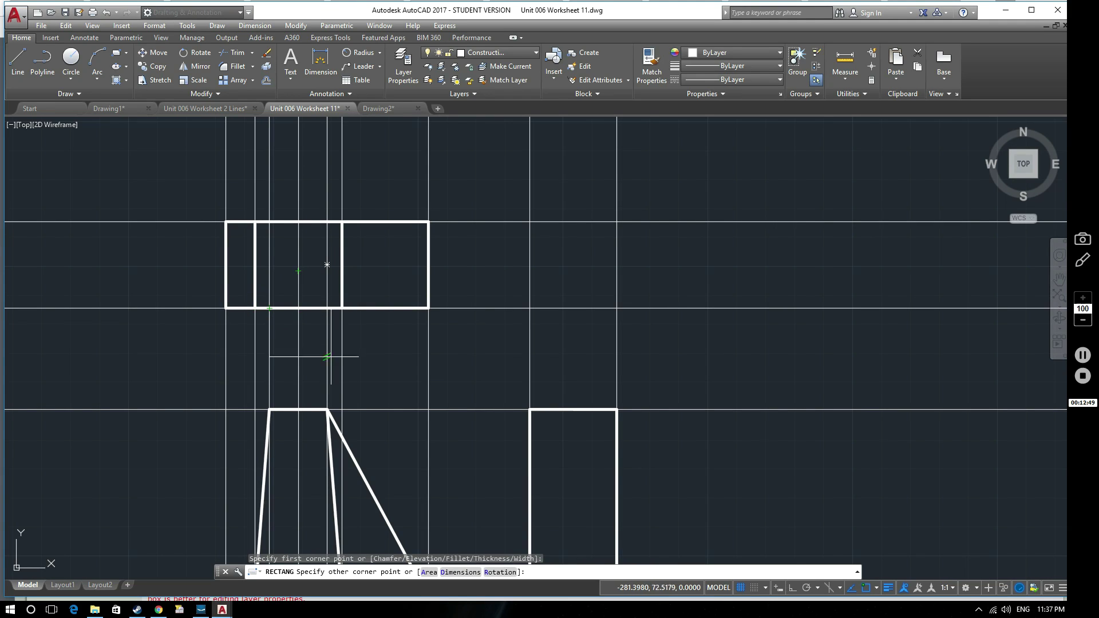
{"action": "left_click", "coordinate": [461, 572]}
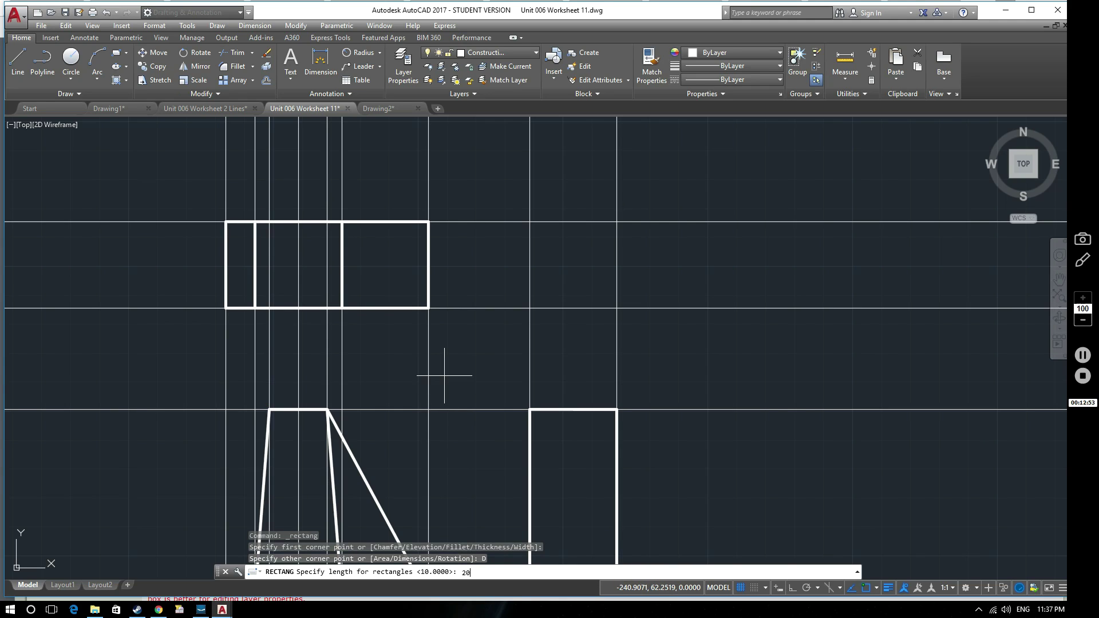
{"action": "type", "text": "20"}
{"action": "key", "text": "Return"}
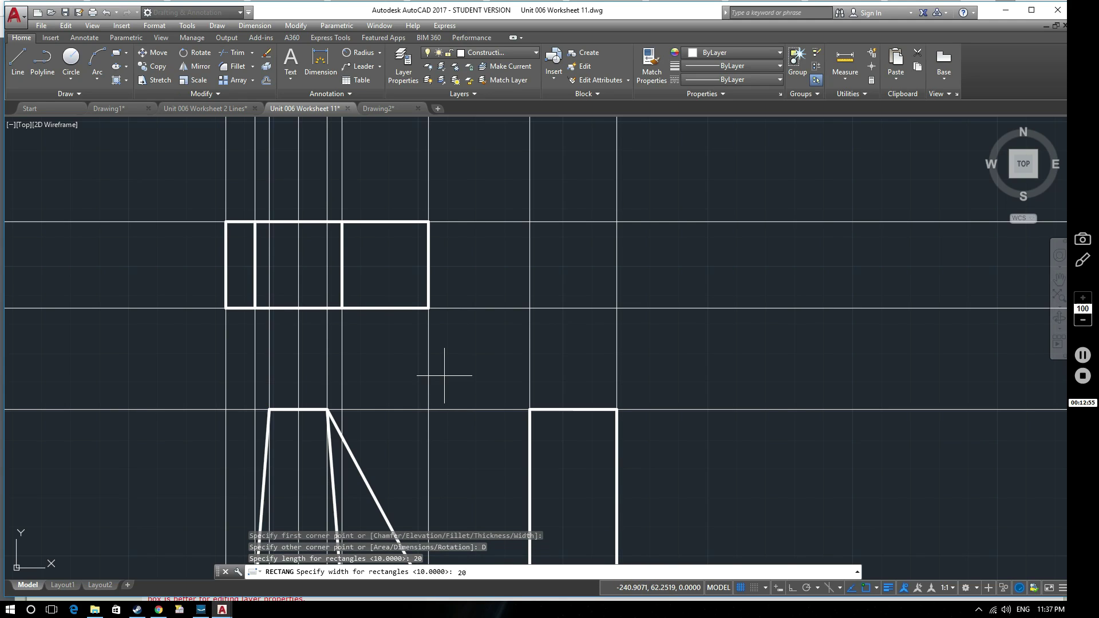
{"action": "type", "text": "20"}
{"action": "key", "text": "Return"}
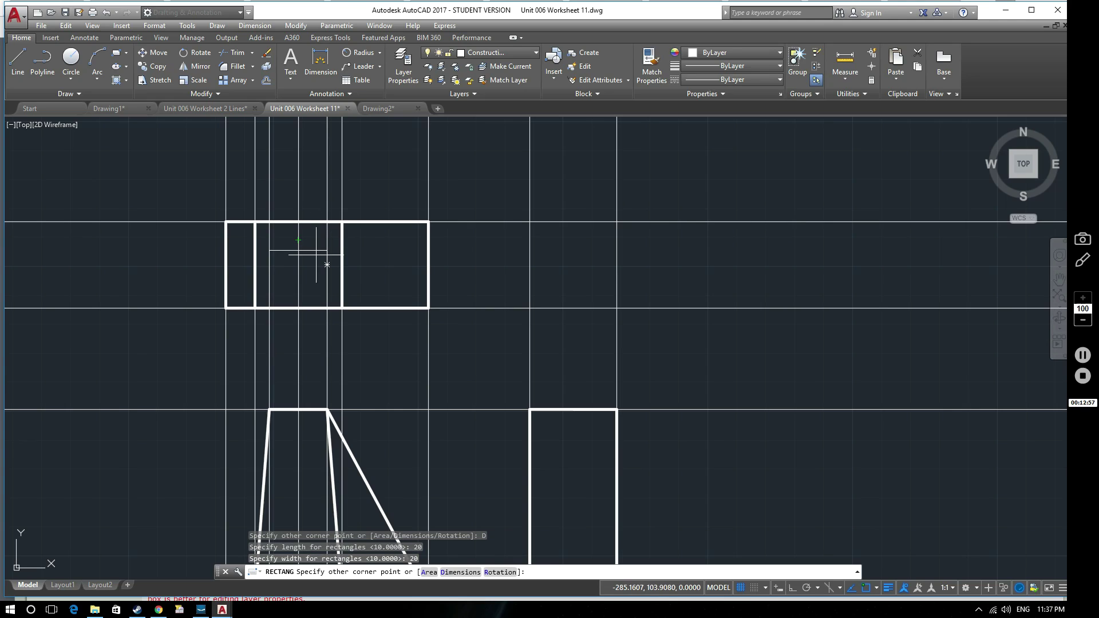
{"action": "key", "text": "Escape"}
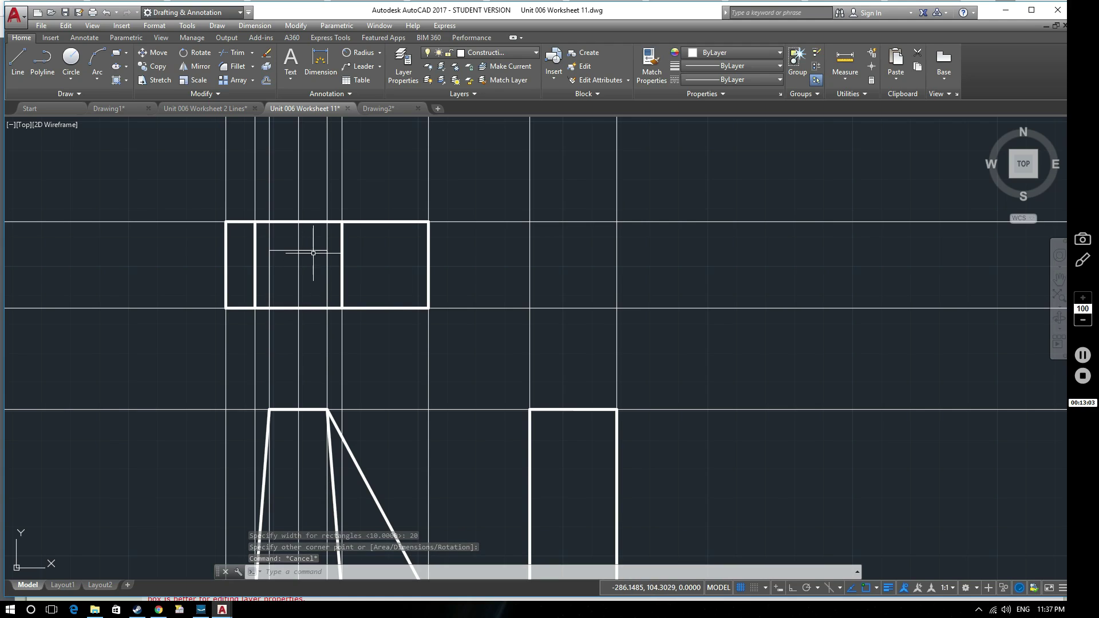
Step: Move the new 20 by 20 square from the Construction layer to the Object layer and deselect it
{"action": "left_click", "coordinate": [515, 52]}
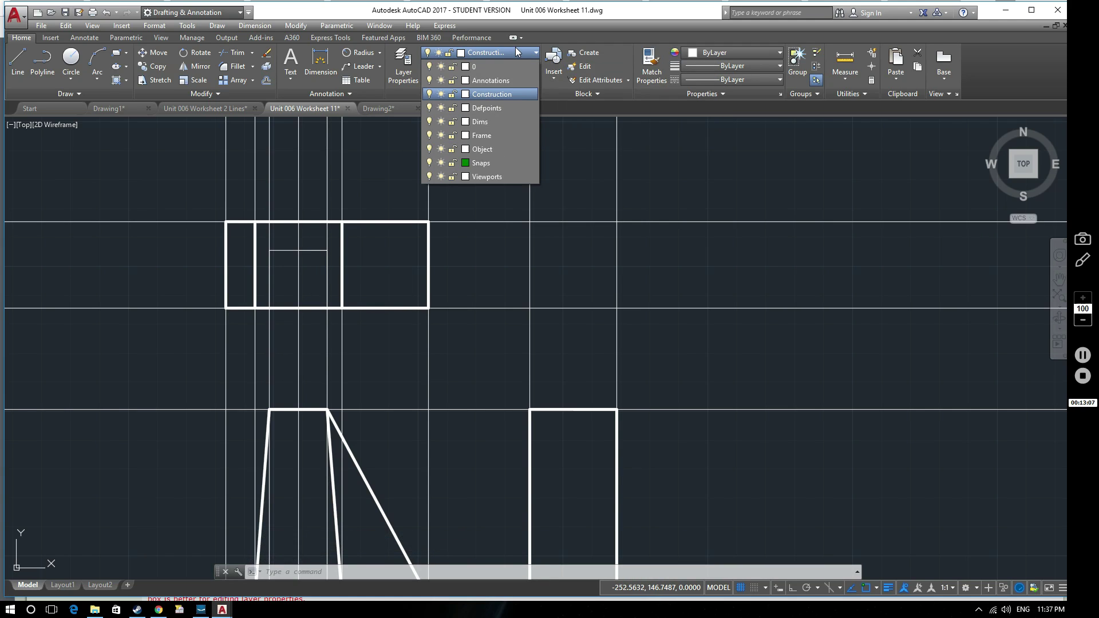
{"action": "left_click", "coordinate": [492, 94]}
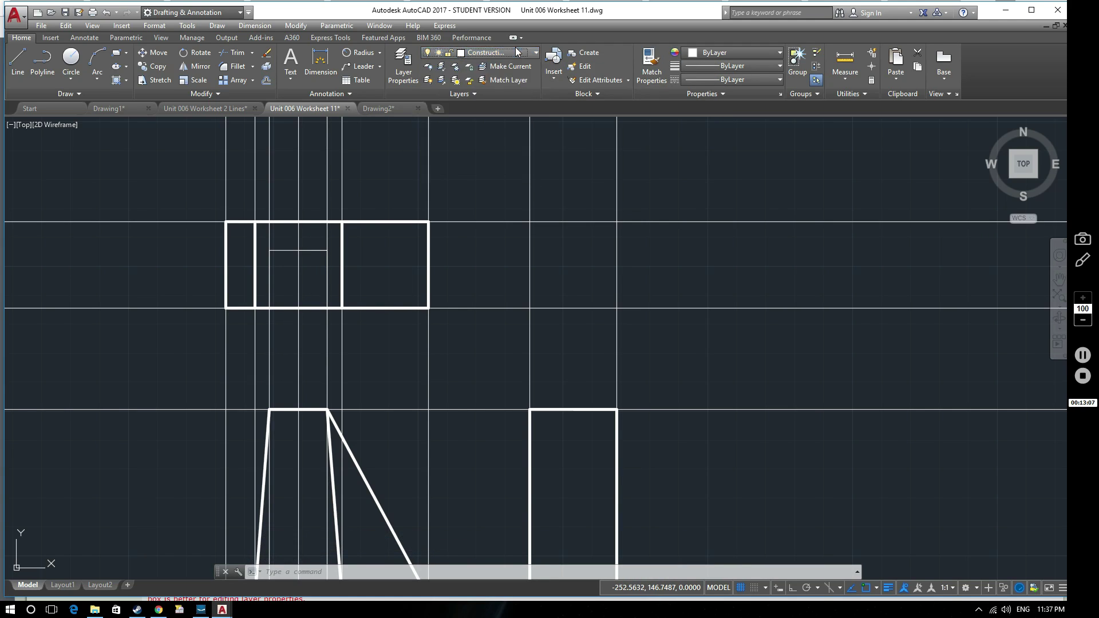
{"action": "left_click", "coordinate": [310, 250]}
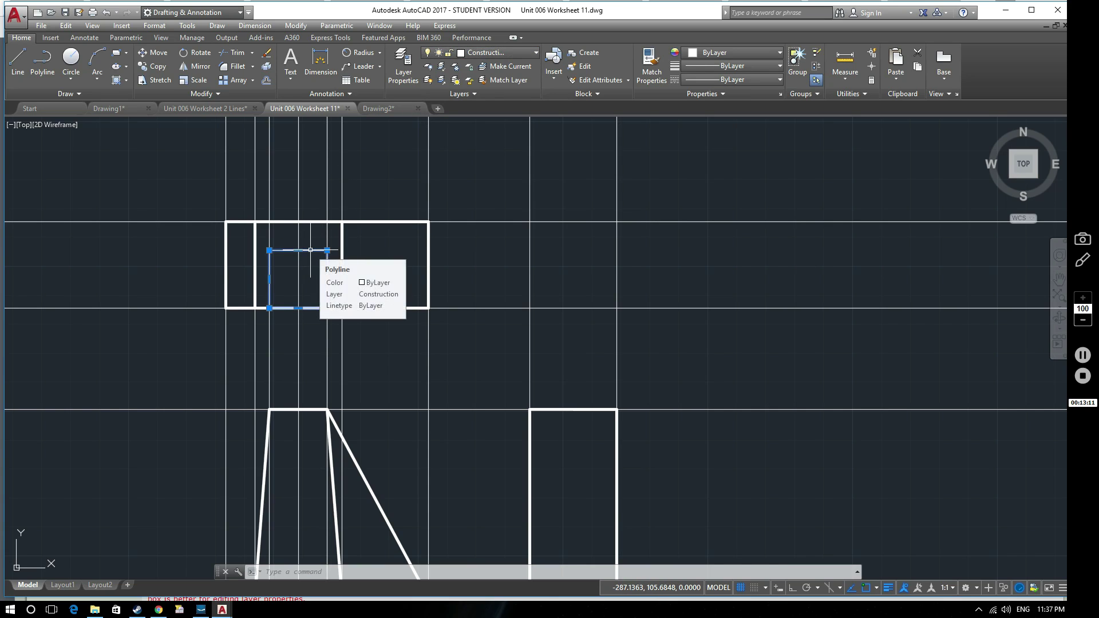
{"action": "left_click", "coordinate": [533, 53]}
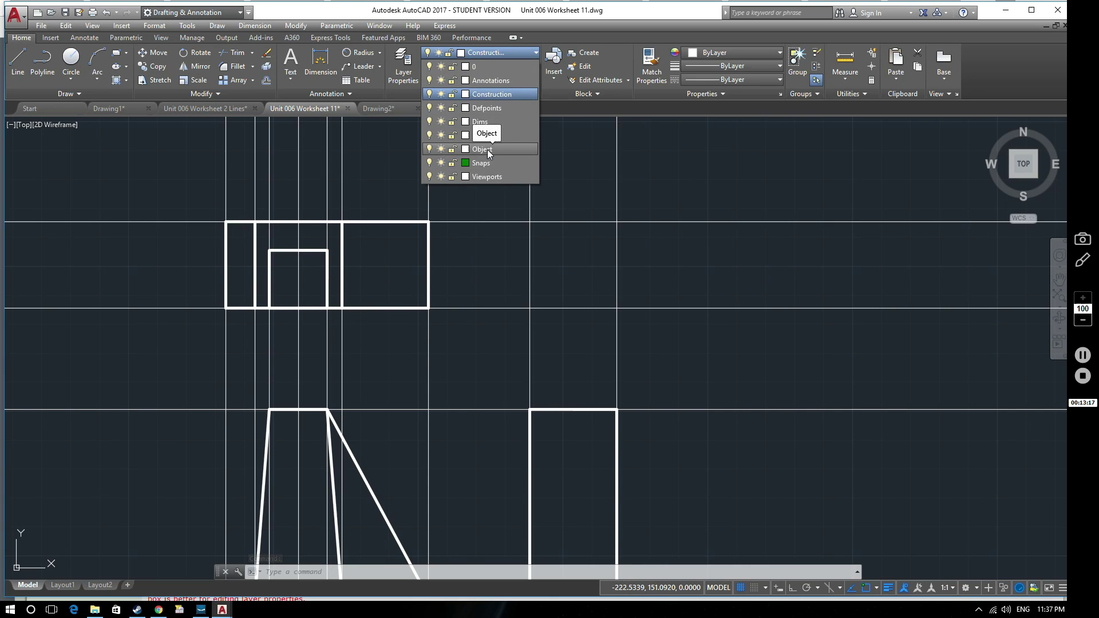
{"action": "left_click", "coordinate": [487, 150]}
{"action": "key", "text": "Escape"}
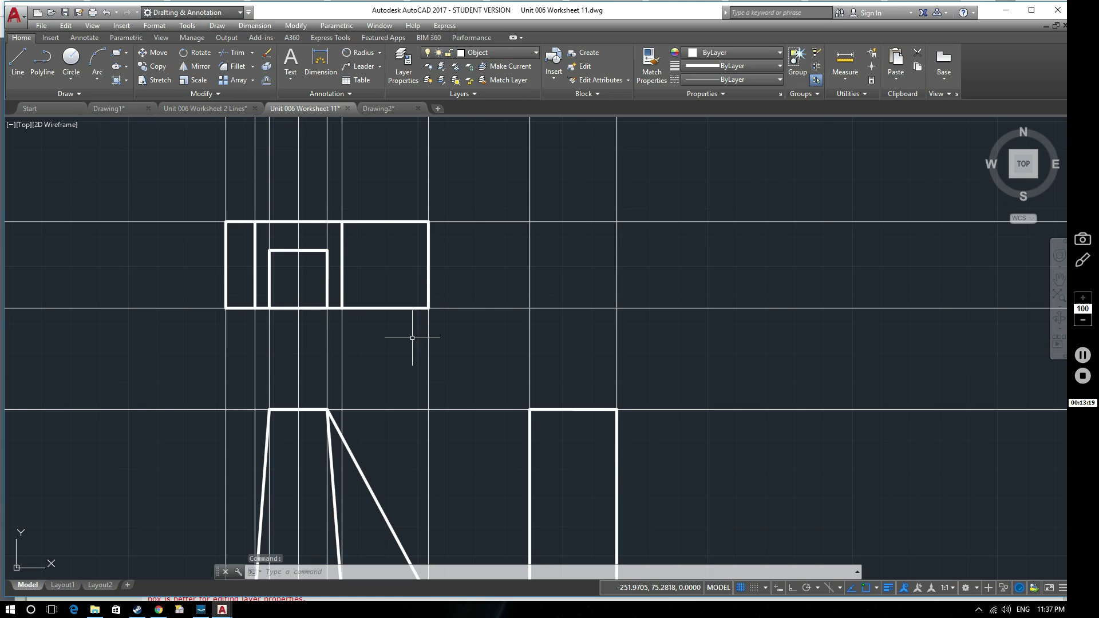
{"action": "key", "text": "Escape"}
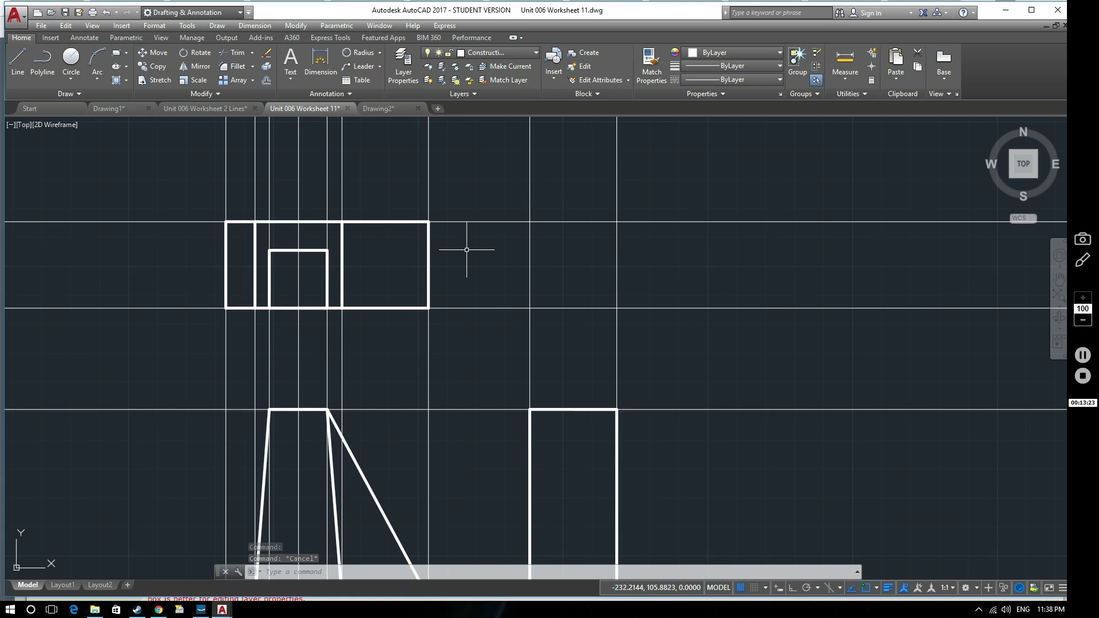
Step: Make Object the current layer
{"action": "left_click", "coordinate": [524, 52]}
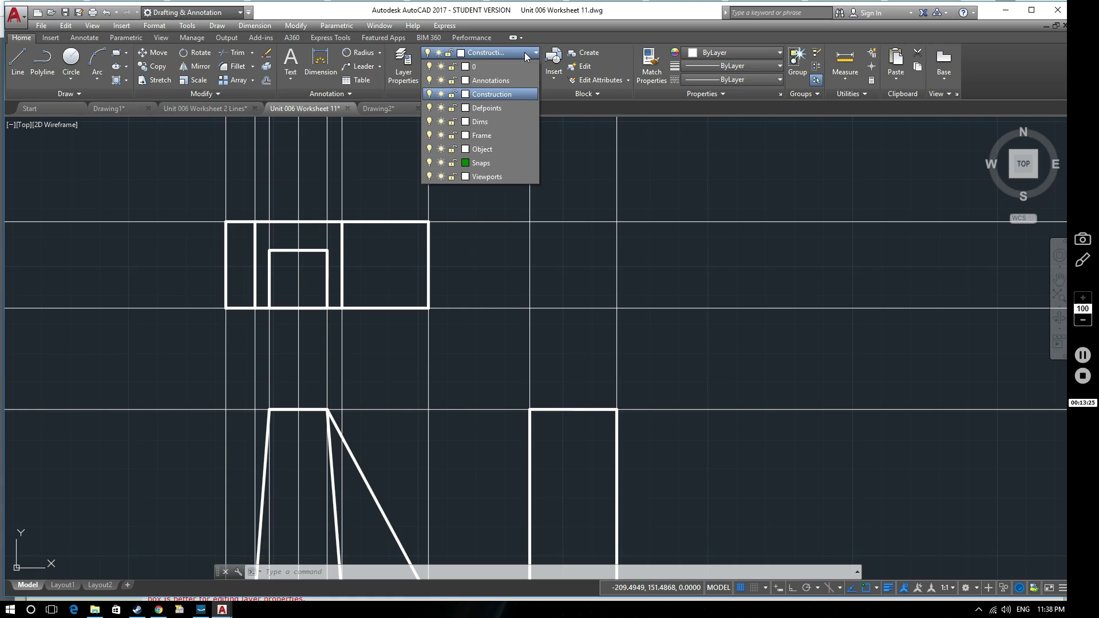
{"action": "left_click", "coordinate": [497, 149]}
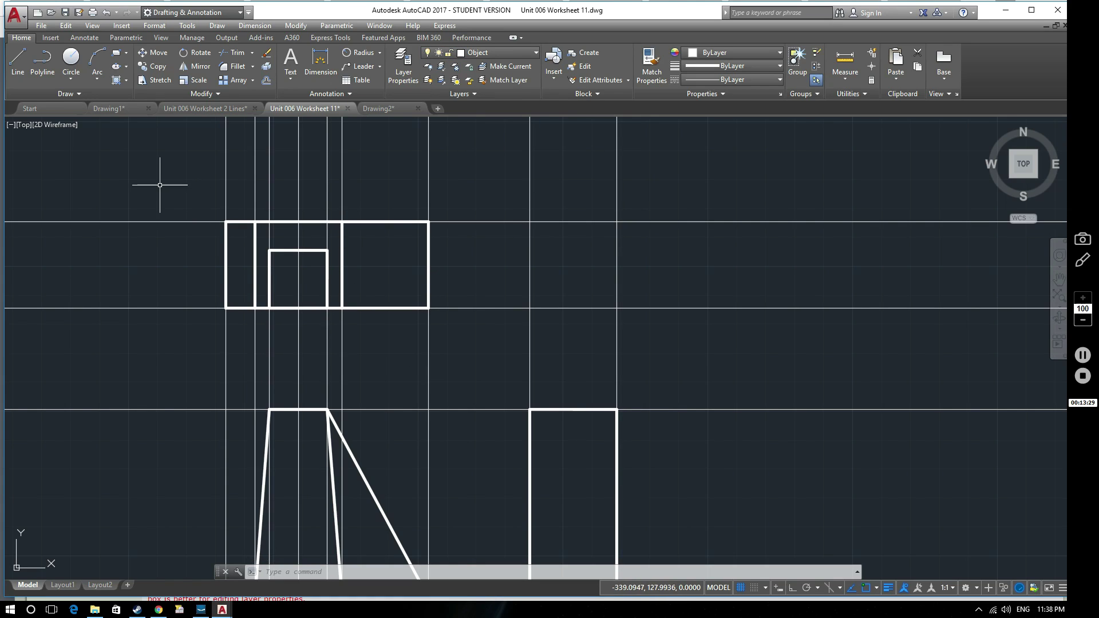
{"action": "key", "text": "Escape"}
{"action": "key", "text": "Escape"}
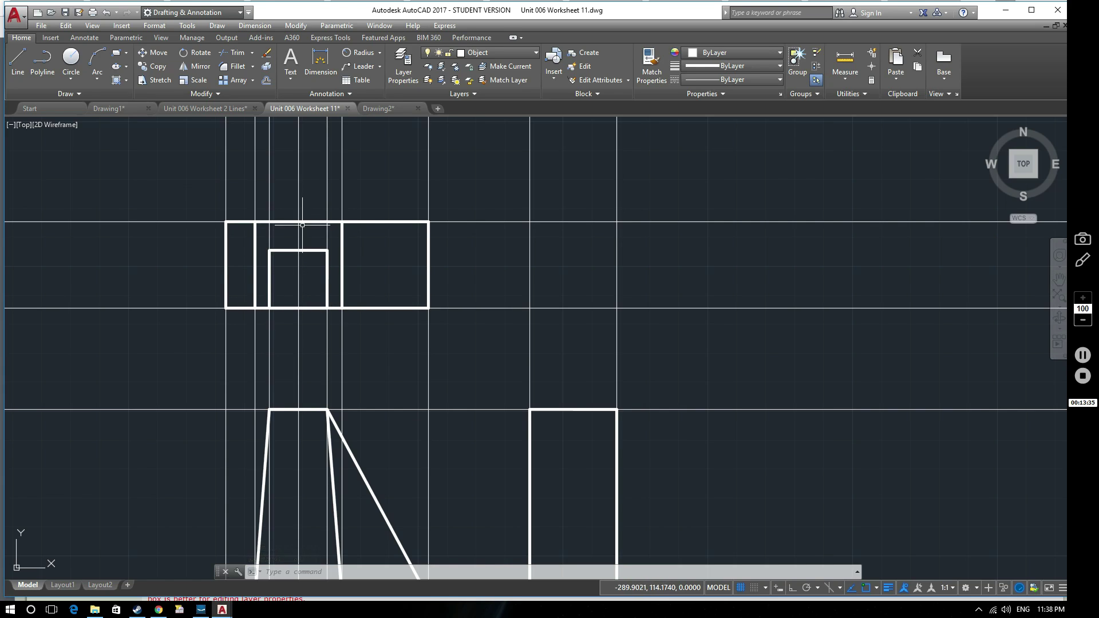
Step: Move the square by its geometric center to the middle of the tower base in the top view, on the vertical center construction line
{"action": "left_click", "coordinate": [308, 253]}
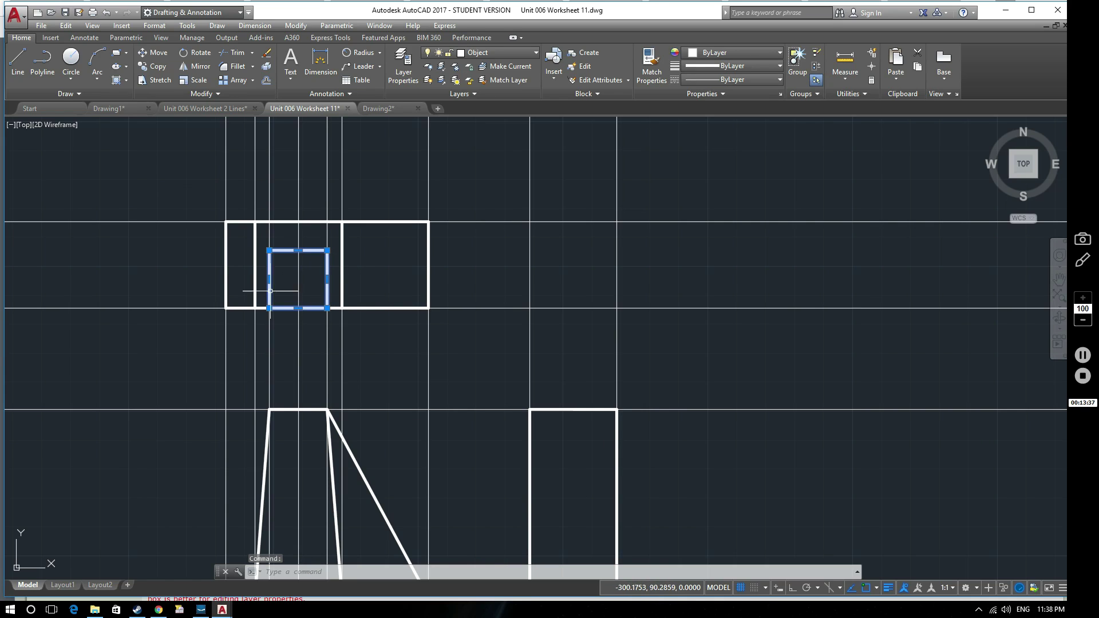
{"action": "type", "text": "m"}
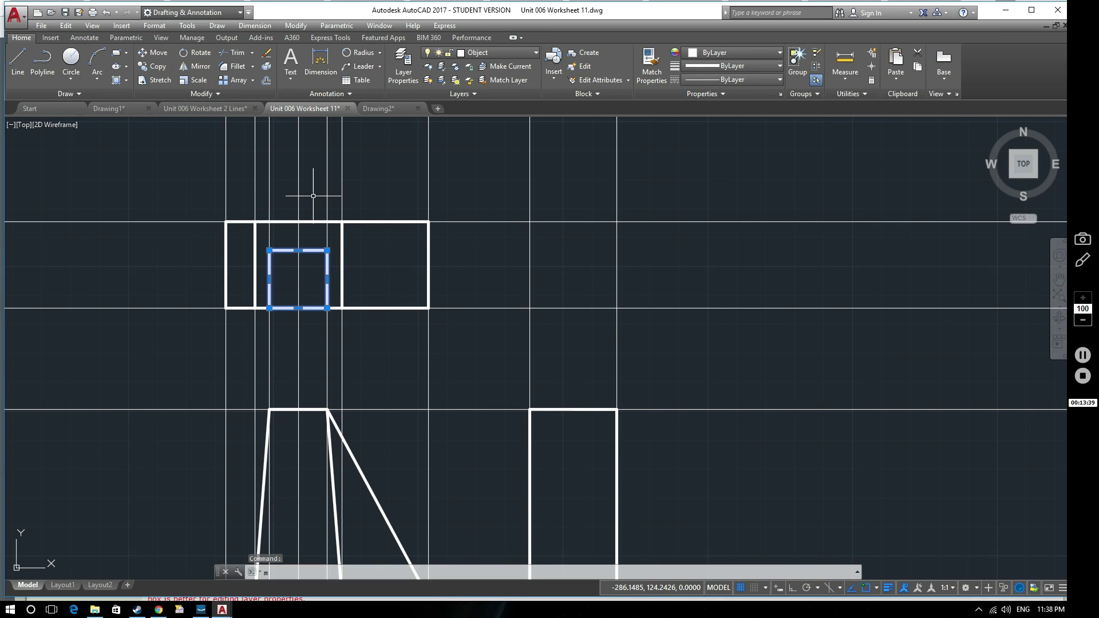
{"action": "key", "text": "Return"}
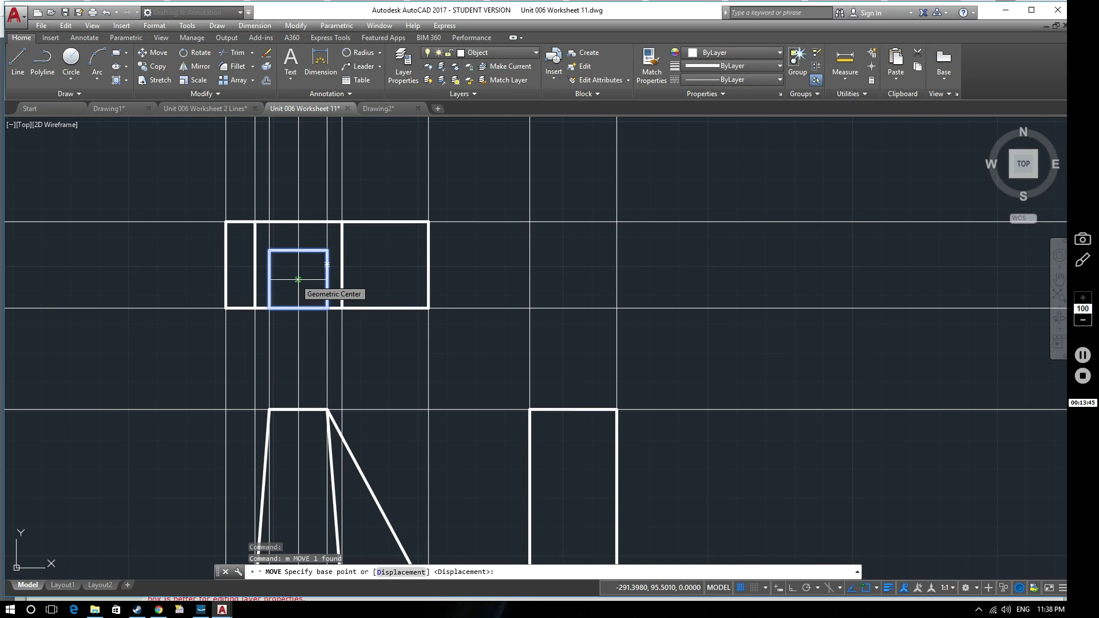
{"action": "left_click", "coordinate": [297, 279]}
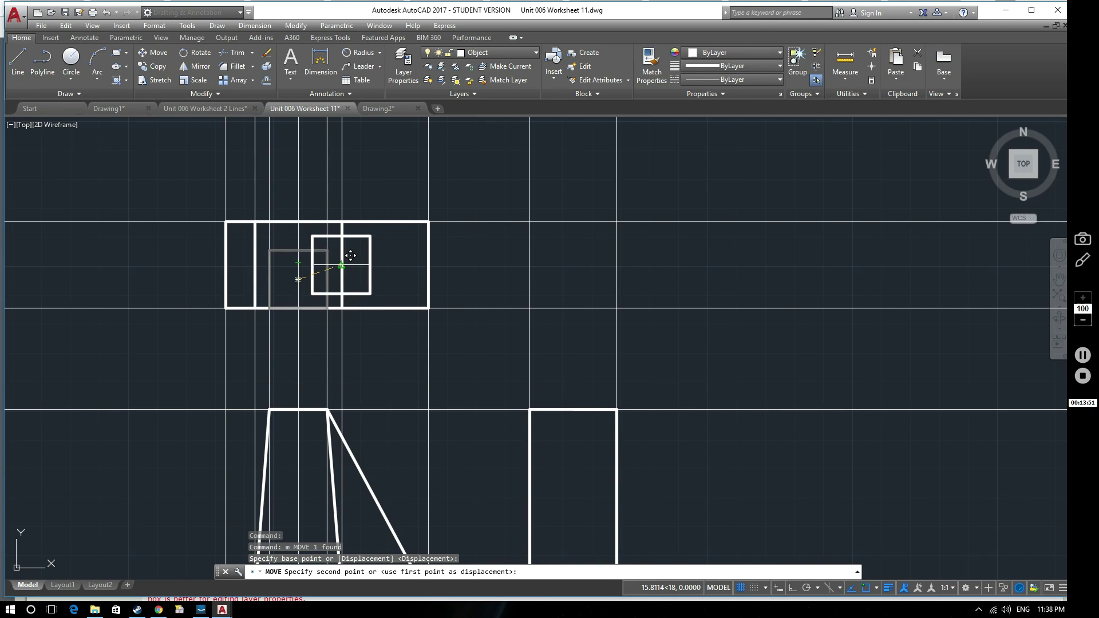
{"action": "left_click", "coordinate": [298, 265]}
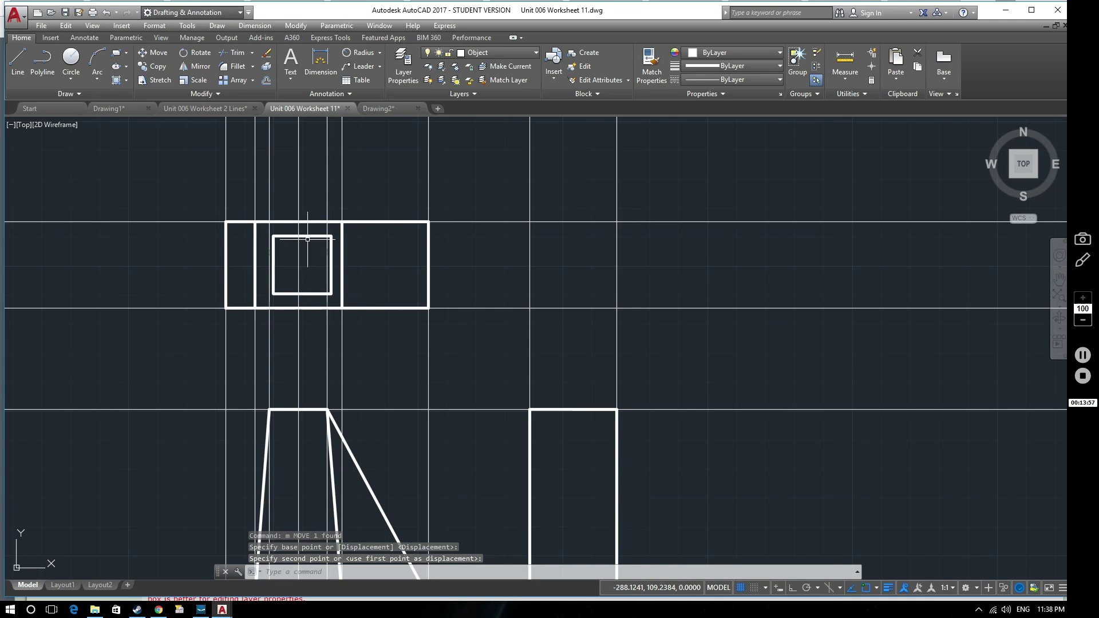
{"action": "key", "text": "Return"}
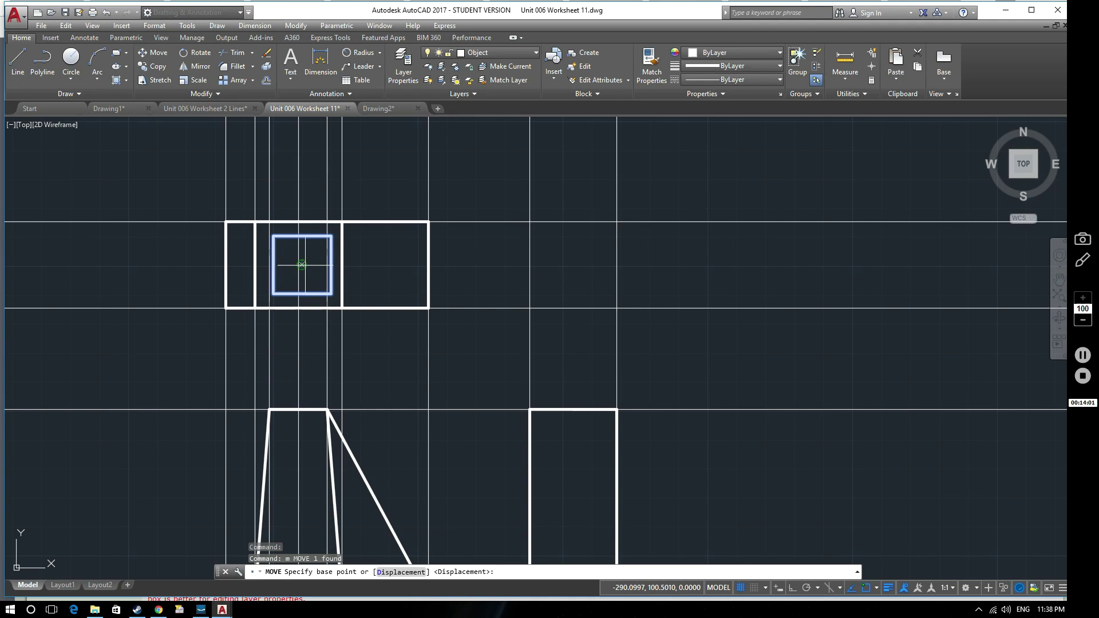
{"action": "left_click", "coordinate": [301, 264]}
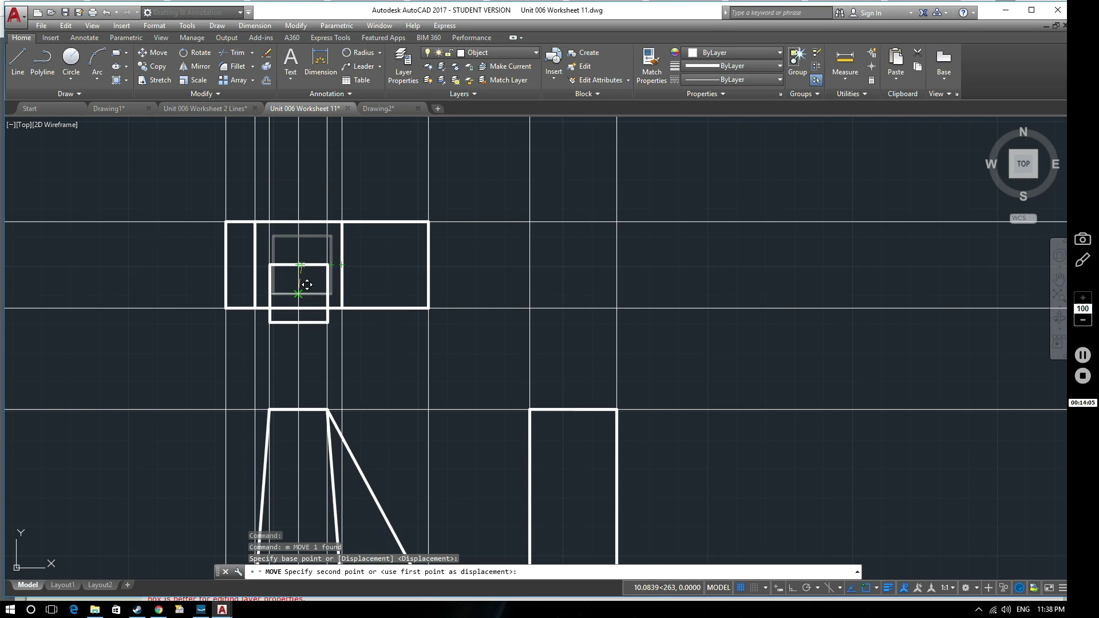
{"action": "left_click", "coordinate": [307, 255]}
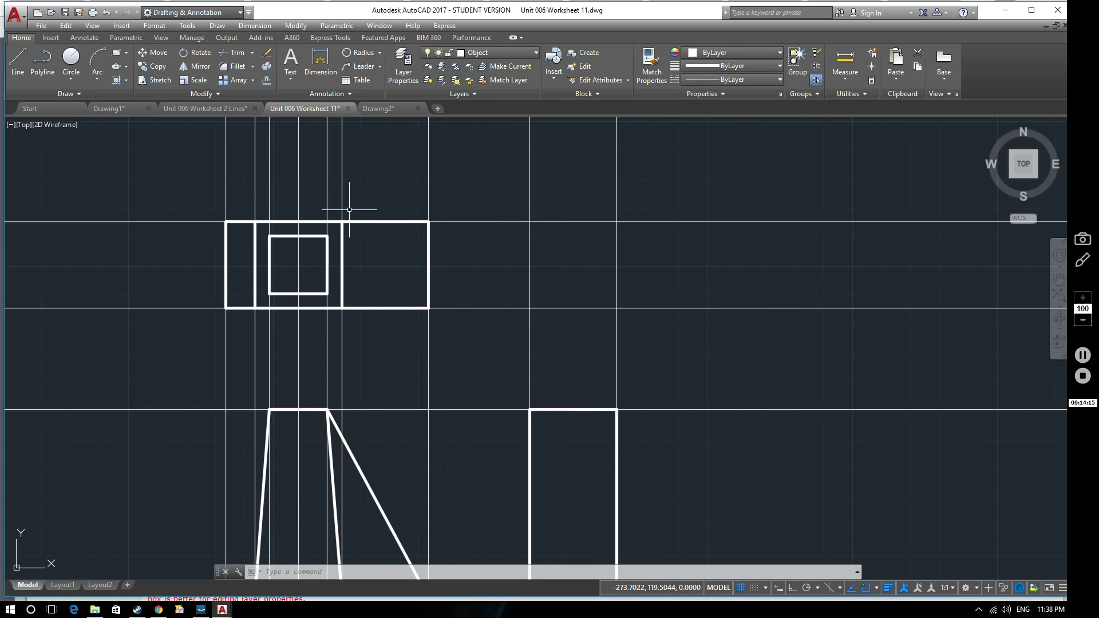
Step: In the top view, draw diagonal lines joining the square's two right corners to the matching right corners of the tower base
{"action": "type", "text": "l"}
{"action": "key", "text": "Return"}
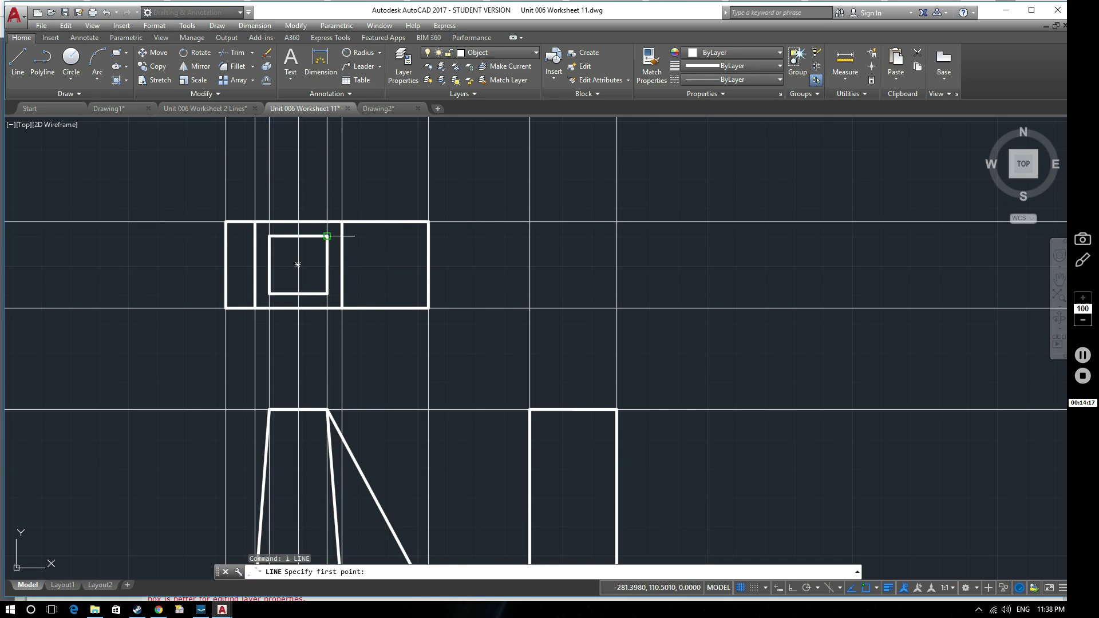
{"action": "left_click", "coordinate": [327, 243]}
{"action": "left_click", "coordinate": [341, 222]}
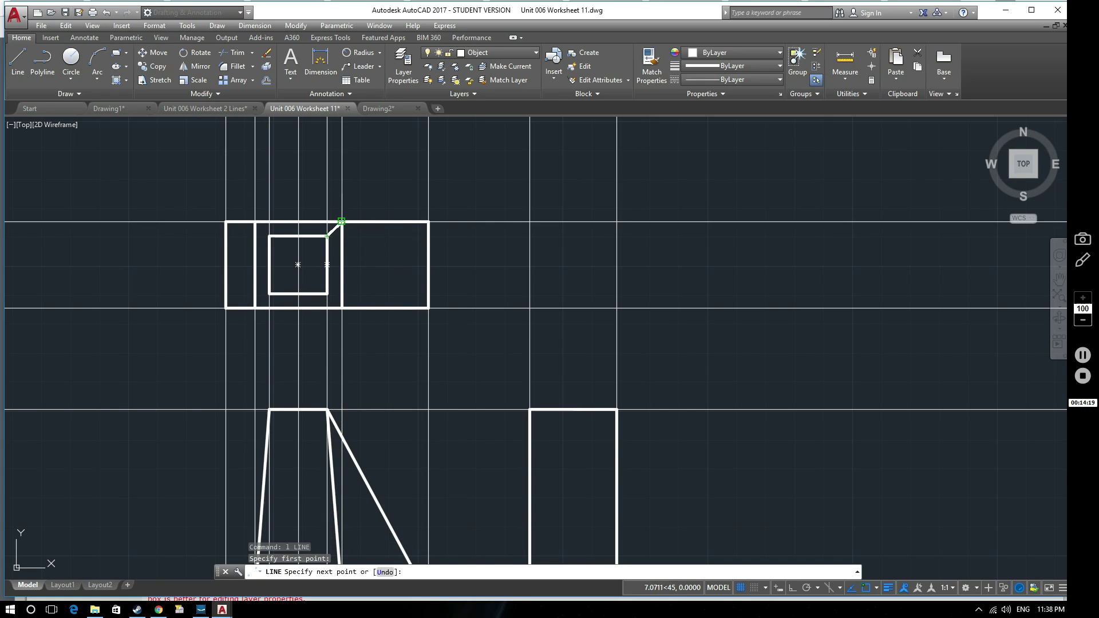
{"action": "key", "text": "Return"}
{"action": "key", "text": "Return"}
{"action": "left_click", "coordinate": [327, 294]}
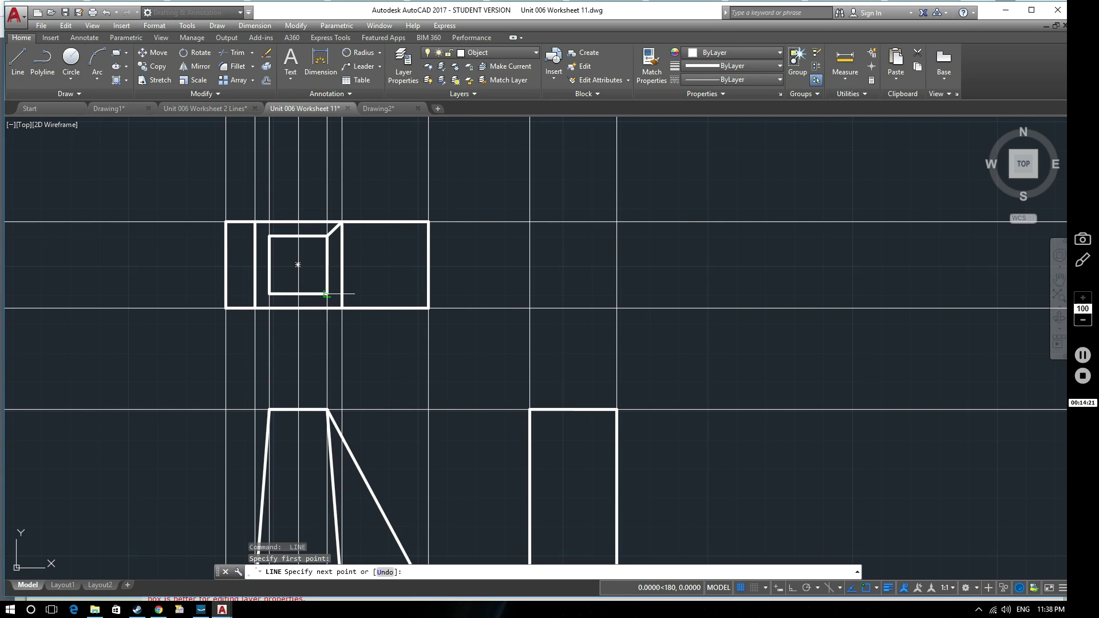
{"action": "left_click", "coordinate": [342, 308]}
{"action": "key", "text": "Return"}
Step: In the top view, draw diagonal lines joining the square's two left corners to the matching left corners of the tower base
{"action": "key", "text": "Return"}
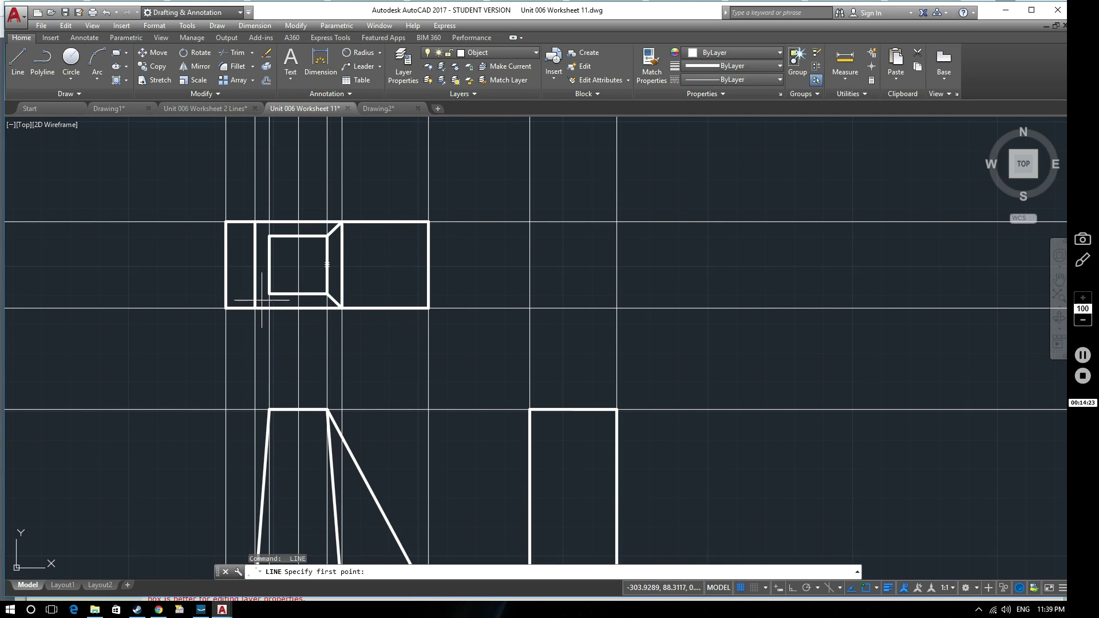
{"action": "left_click", "coordinate": [267, 296]}
{"action": "left_click", "coordinate": [255, 308]}
{"action": "key", "text": "Return"}
{"action": "key", "text": "Return"}
{"action": "left_click", "coordinate": [271, 235]}
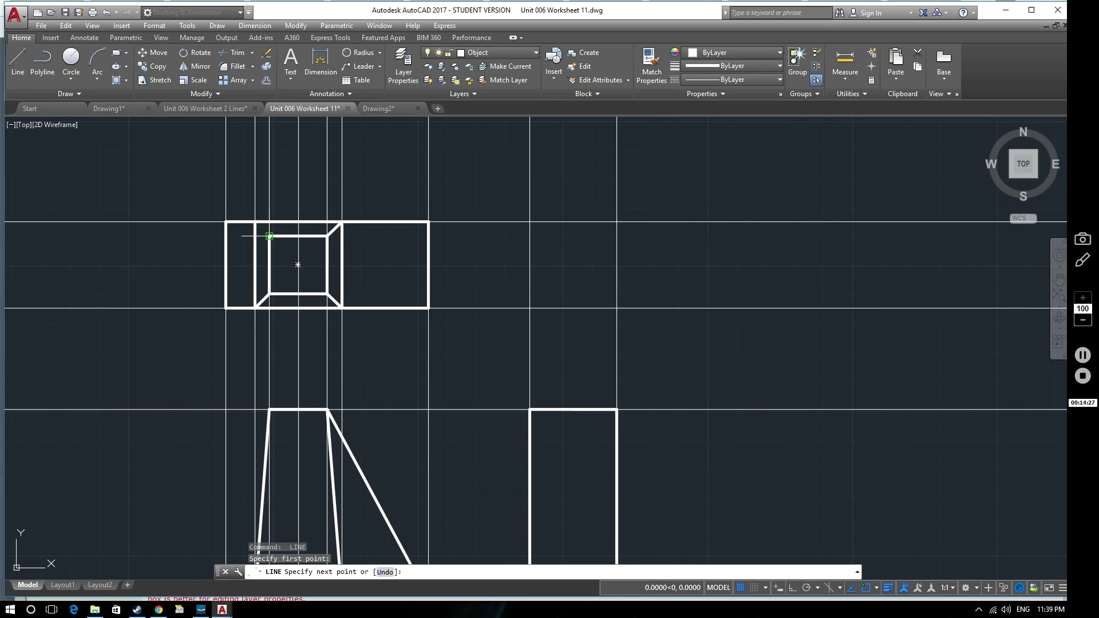
{"action": "left_click", "coordinate": [255, 241]}
{"action": "key", "text": "Return"}
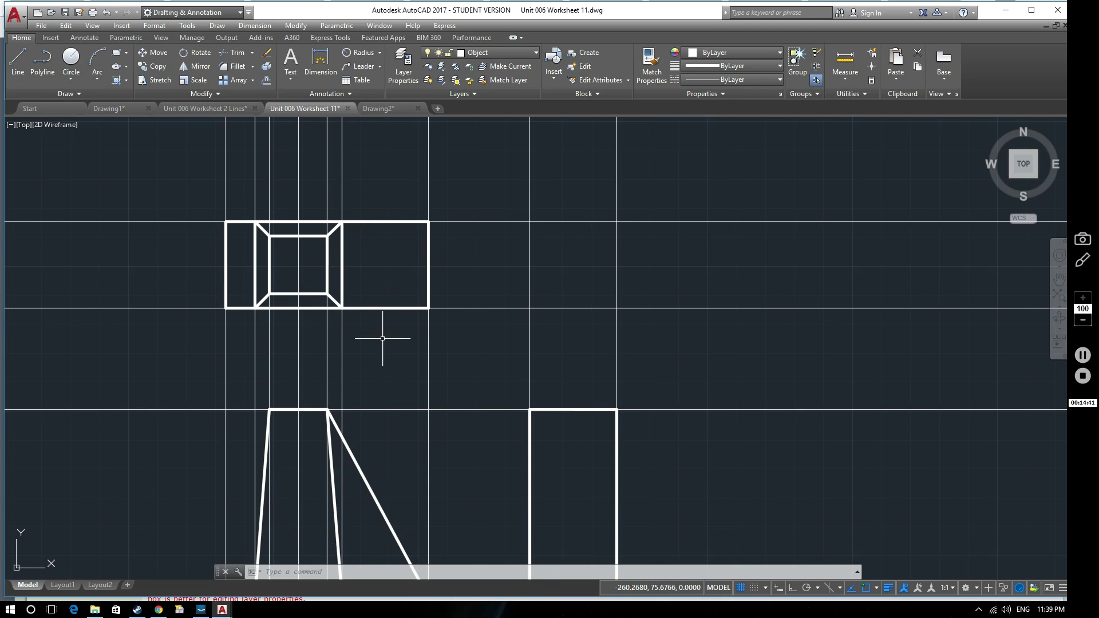
Step: Draw a horizontal line from the midpoint of the square's right edge to the midpoint of the top view's right edge
{"action": "scroll", "coordinate": [445, 379], "scroll_direction": "down", "scroll_amount": 2}
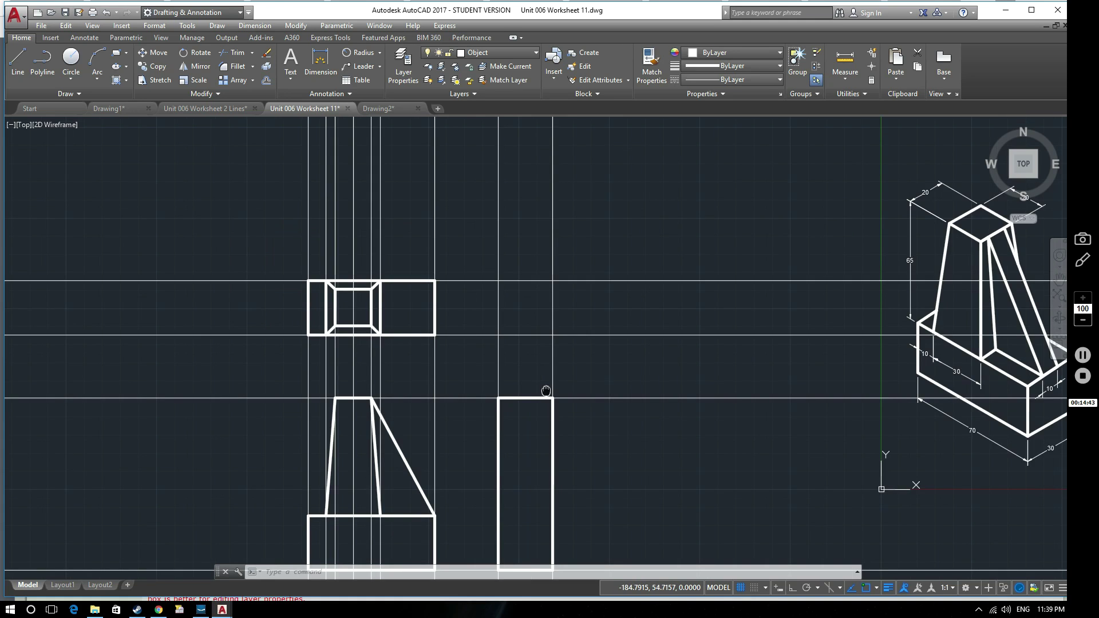
{"action": "middle_click_drag", "start_coordinate": [546, 391], "coordinate": [428, 345]}
{"action": "scroll", "coordinate": [335, 326], "scroll_direction": "up", "scroll_amount": 4}
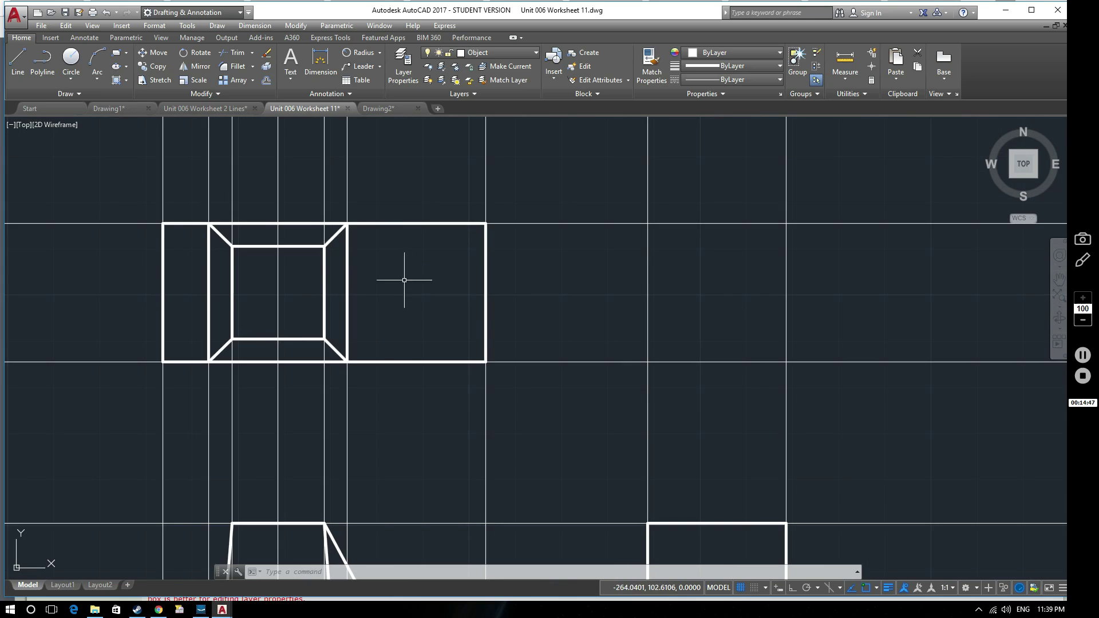
{"action": "left_click", "coordinate": [27, 61]}
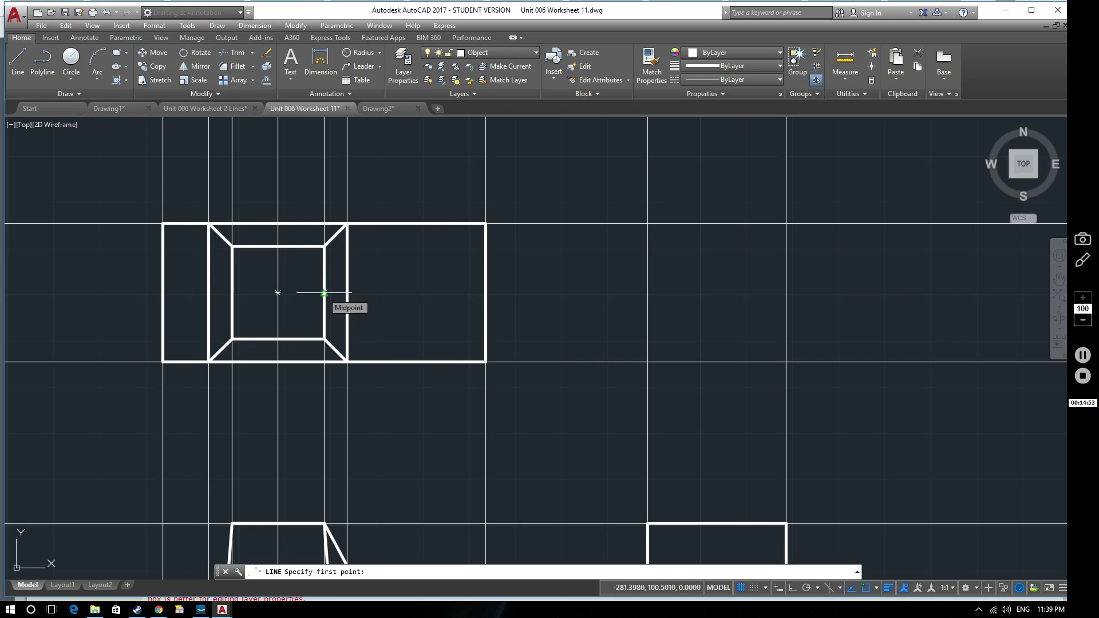
{"action": "left_click", "coordinate": [324, 293]}
{"action": "left_click", "coordinate": [485, 293]}
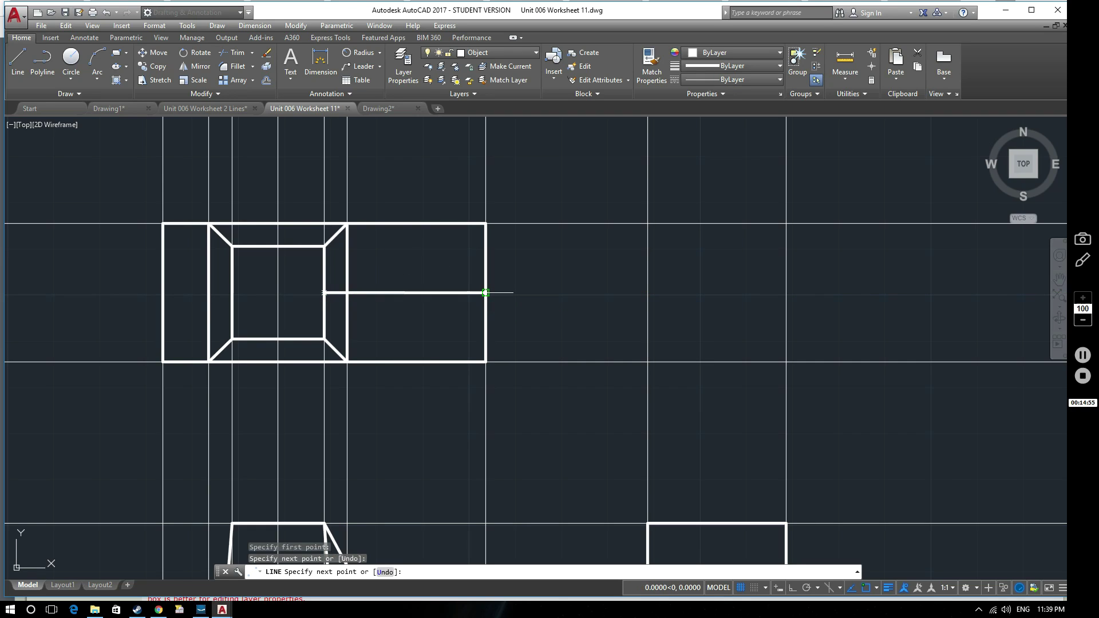
{"action": "key", "text": "Return"}
{"action": "scroll", "coordinate": [558, 332], "scroll_direction": "down", "scroll_amount": 2}
{"action": "scroll", "coordinate": [559, 333], "scroll_direction": "down", "scroll_amount": 2}
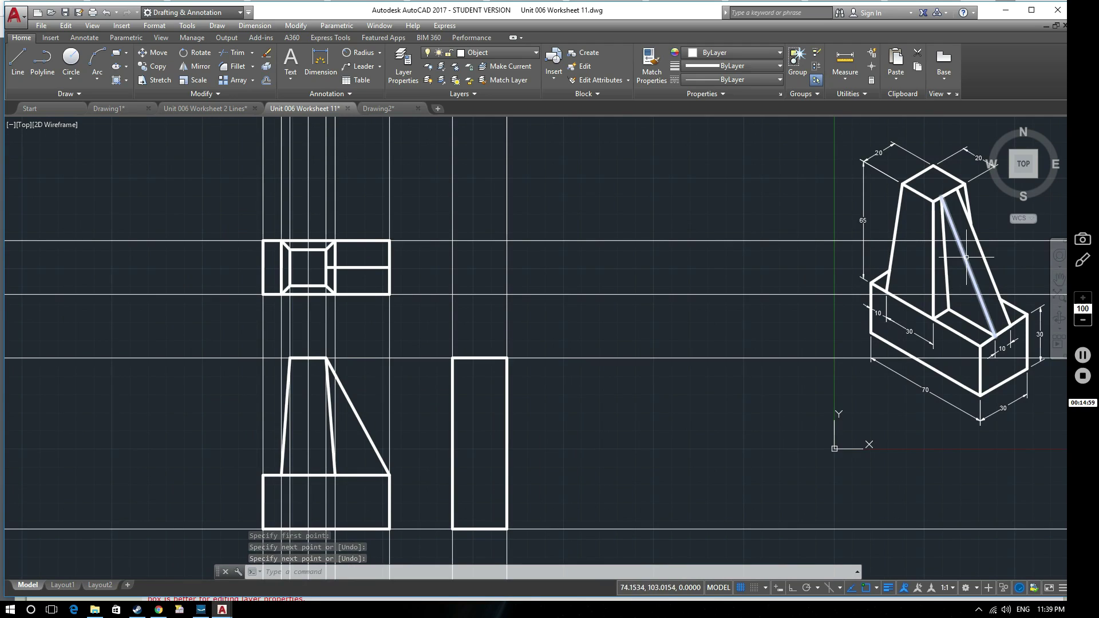
{"action": "scroll", "coordinate": [365, 270], "scroll_direction": "up", "scroll_amount": 2}
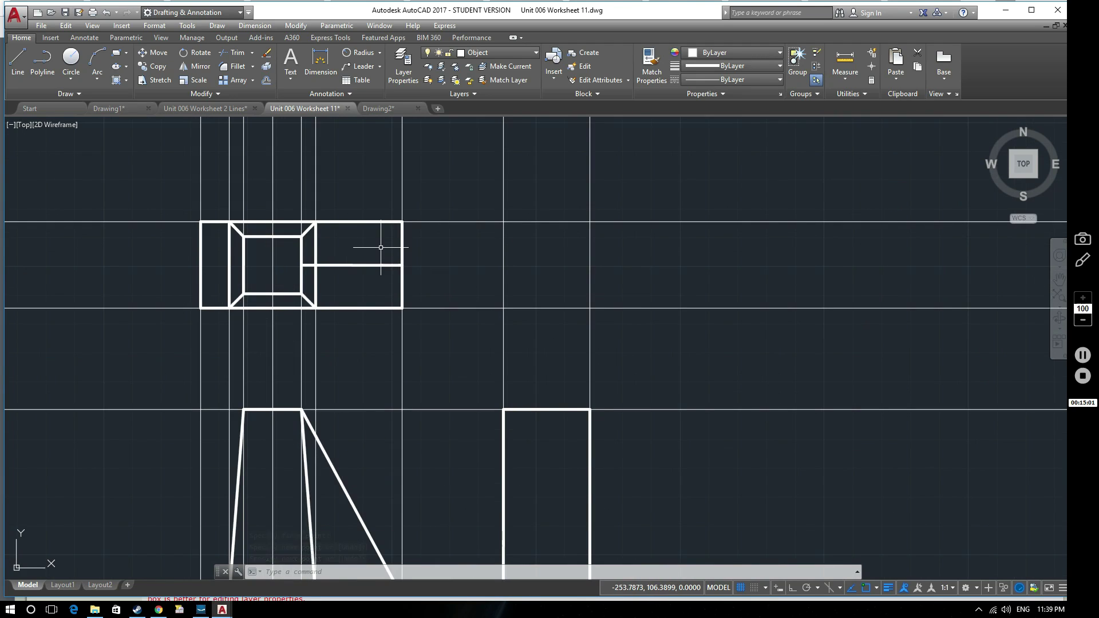
Step: Offset the horizontal line joining the square to the top view's right edge by 5 to both sides and delete the original line
{"action": "type", "text": "OFF"}
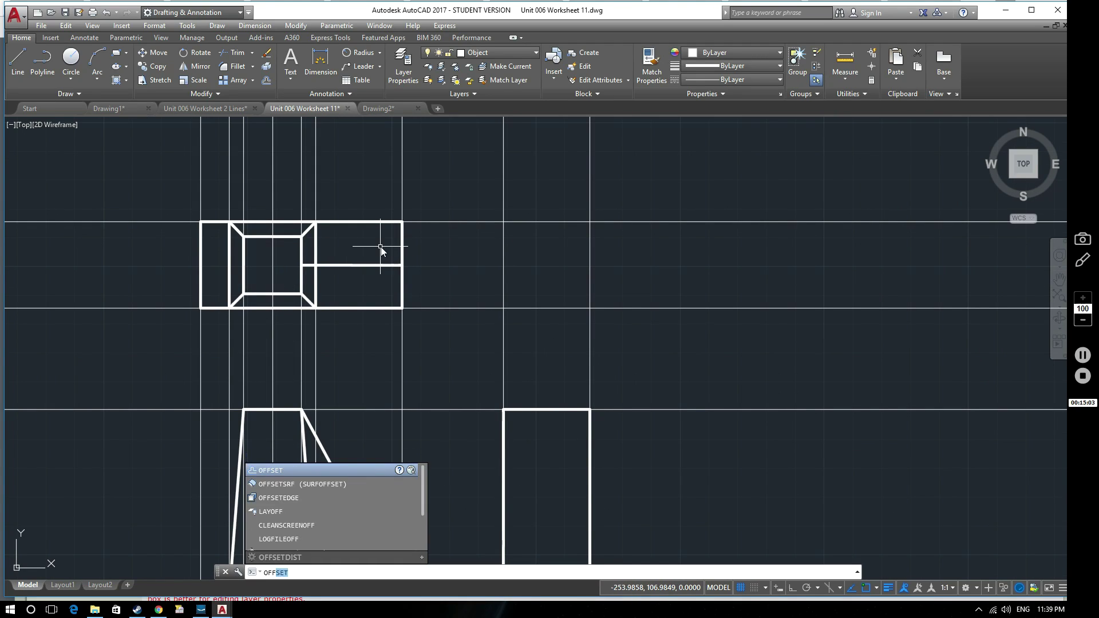
{"action": "key", "text": "Return"}
{"action": "type", "text": "5"}
{"action": "key", "text": "Return"}
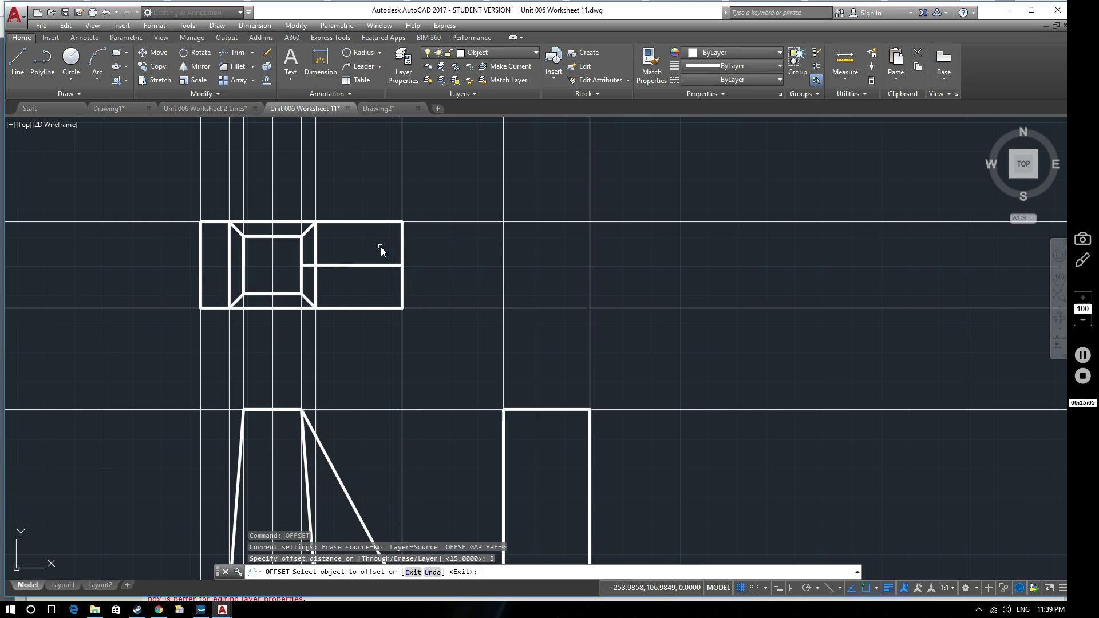
{"action": "left_click", "coordinate": [365, 265]}
{"action": "left_click", "coordinate": [364, 256]}
{"action": "left_click", "coordinate": [362, 265]}
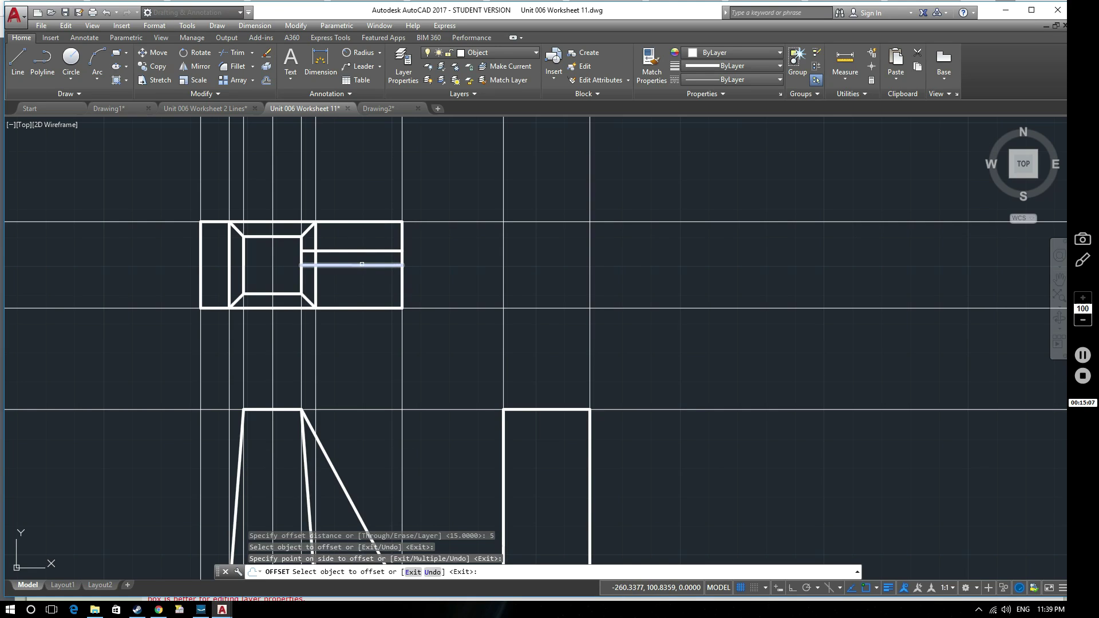
{"action": "left_click", "coordinate": [361, 273]}
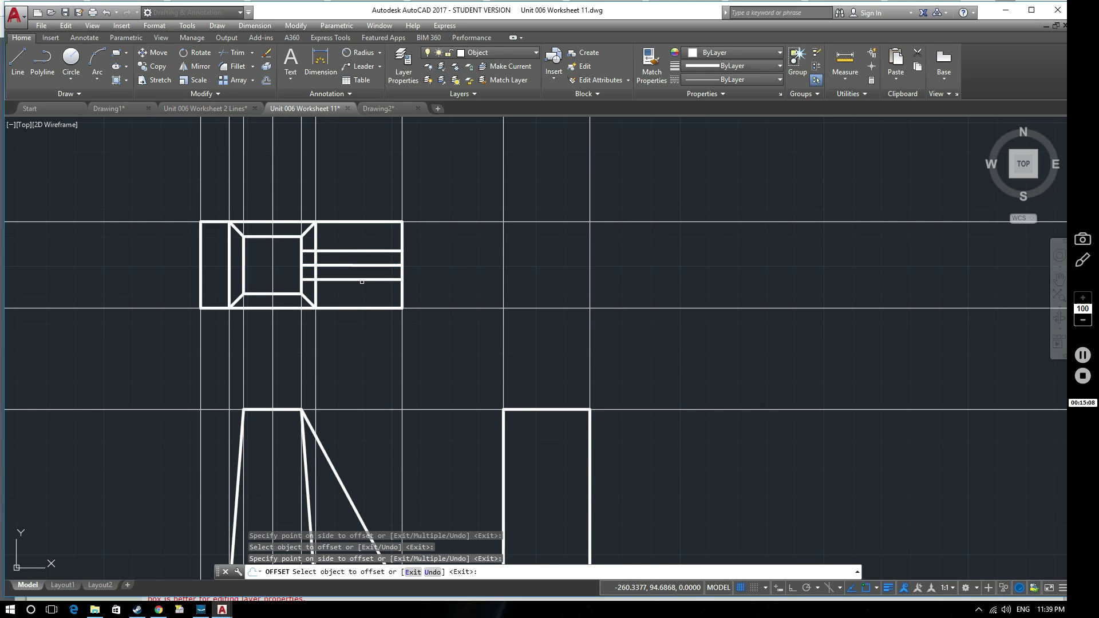
{"action": "key", "text": "Escape"}
{"action": "left_click", "coordinate": [395, 265]}
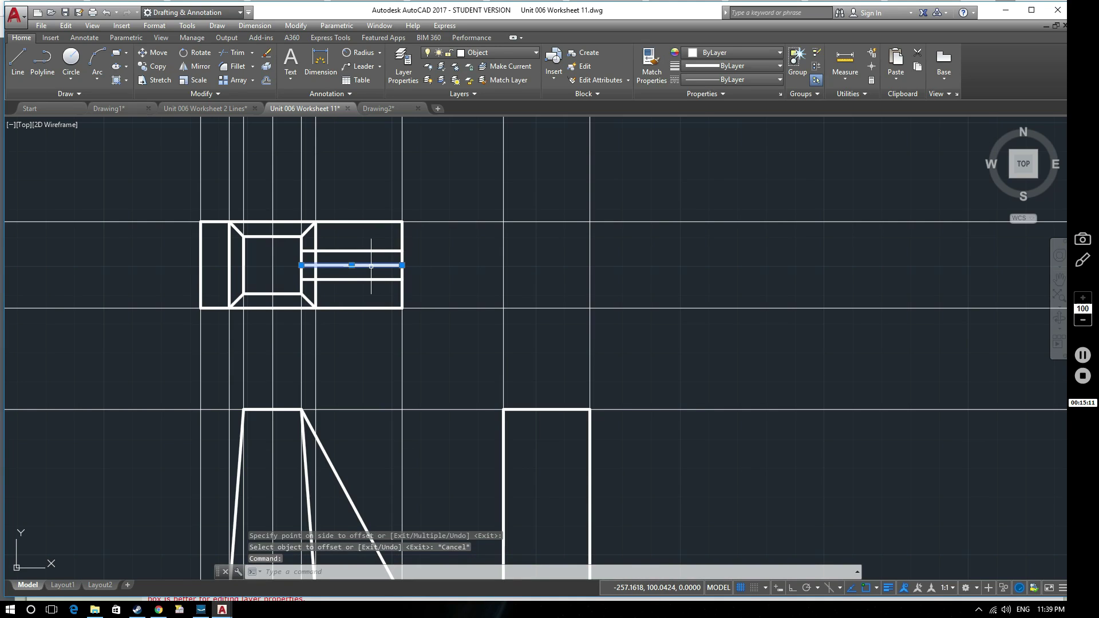
{"action": "key", "text": "Delete"}
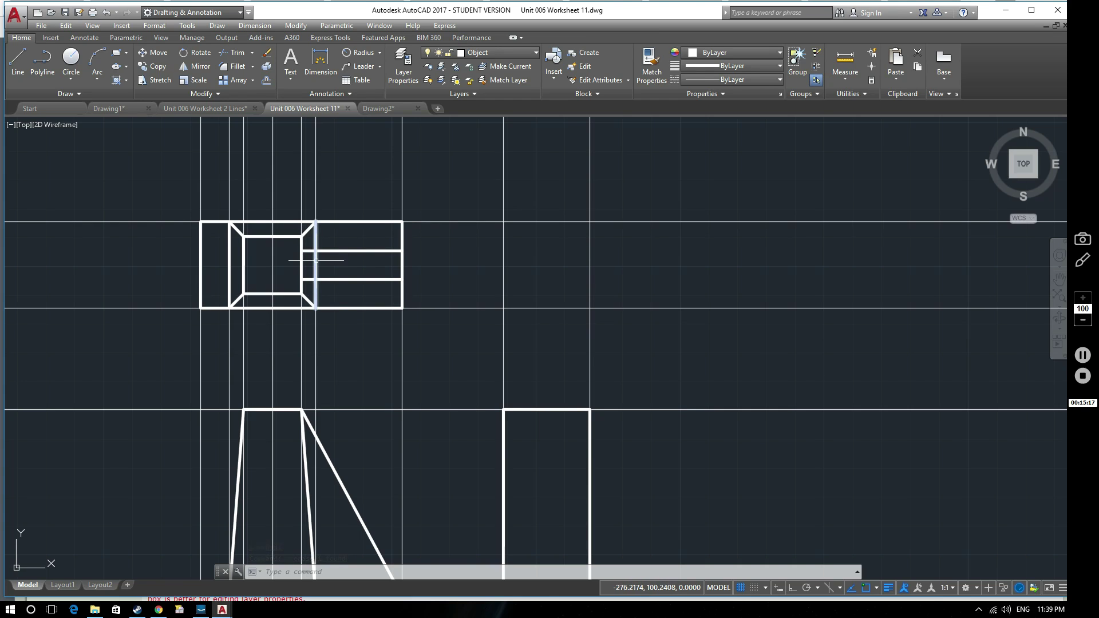
Step: Trim the tower base's right edge between the two offset lines in the top view
{"action": "scroll", "coordinate": [732, 322], "scroll_direction": "down", "scroll_amount": 2}
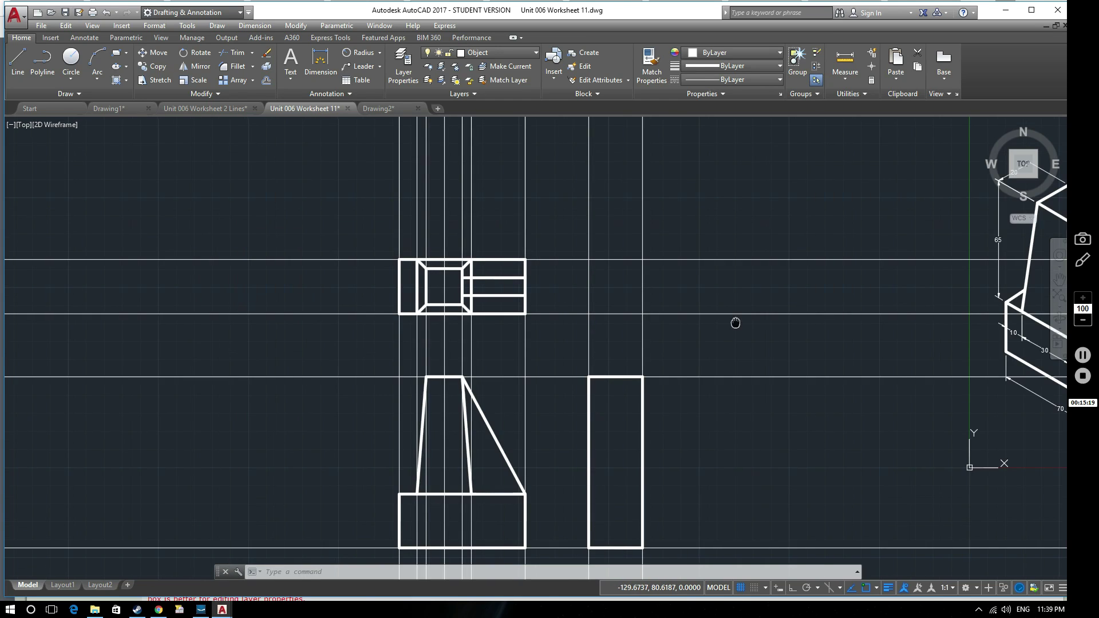
{"action": "middle_click_drag", "start_coordinate": [735, 323], "coordinate": [572, 322]}
{"action": "type", "text": "tr"}
{"action": "key", "text": "Return"}
{"action": "key", "text": "Return"}
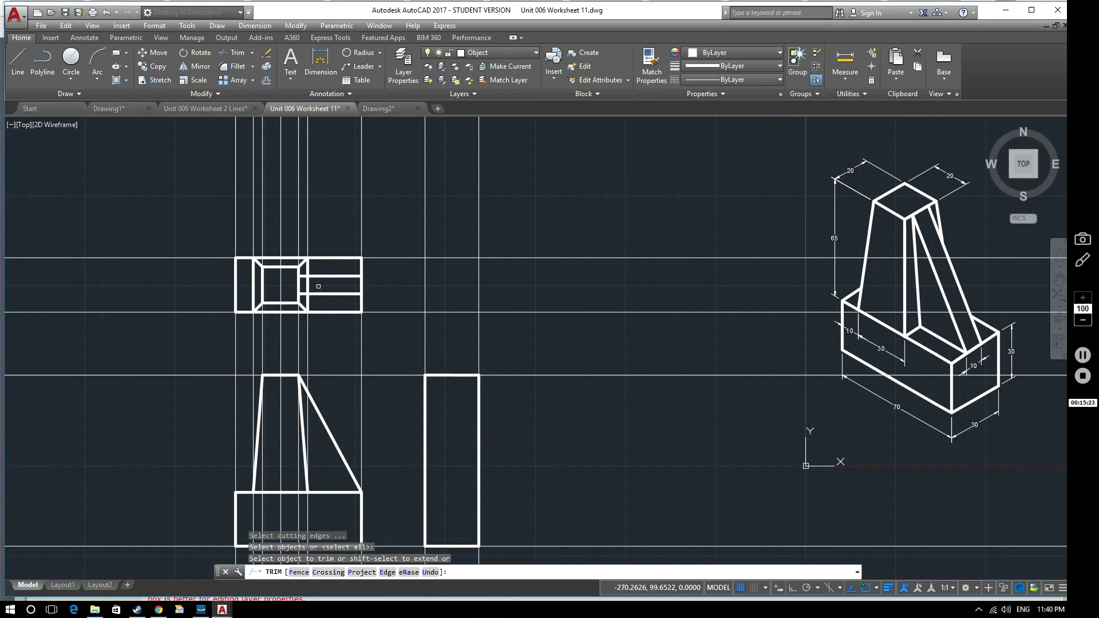
{"action": "left_click", "coordinate": [307, 283]}
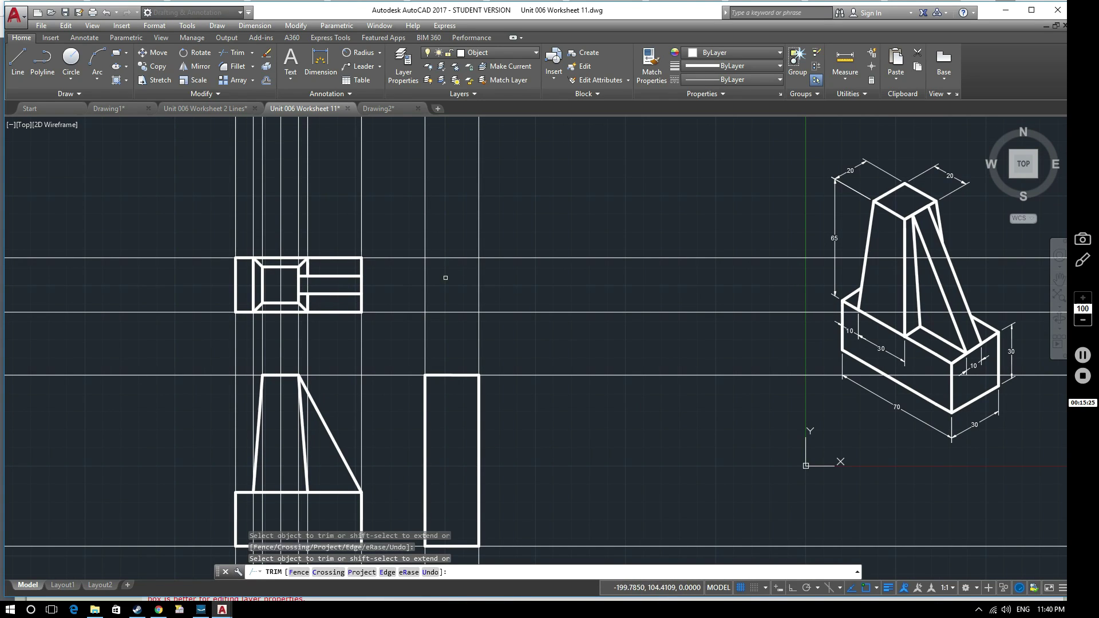
{"action": "key", "text": "Escape"}
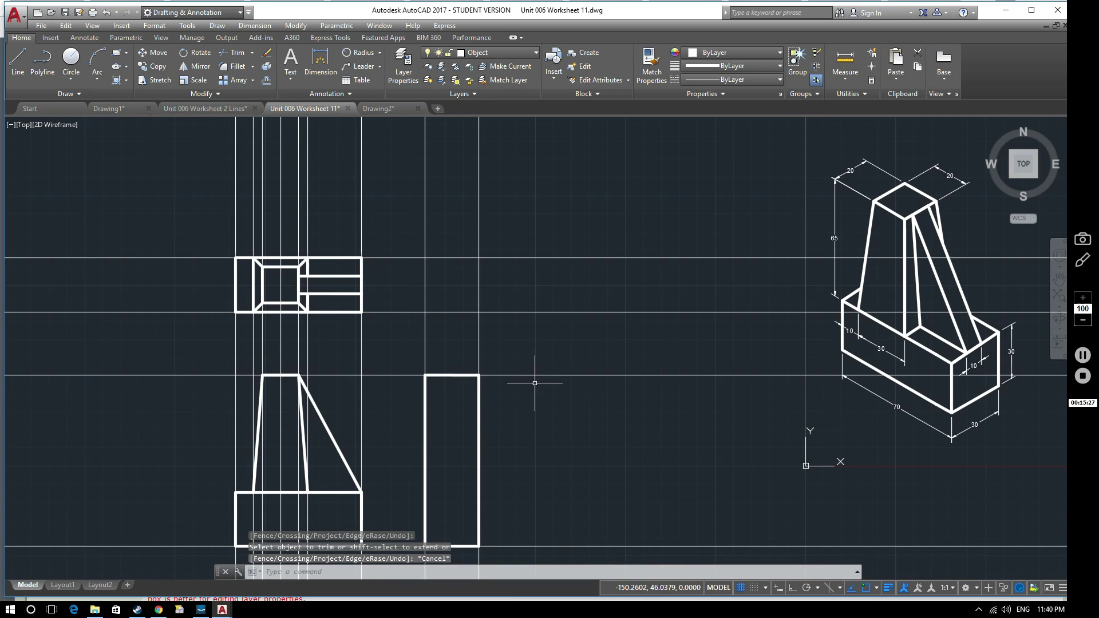
Step: Turn off the Construction layer to view the object lines alone, and turn the layer back on
{"action": "left_click", "coordinate": [481, 53]}
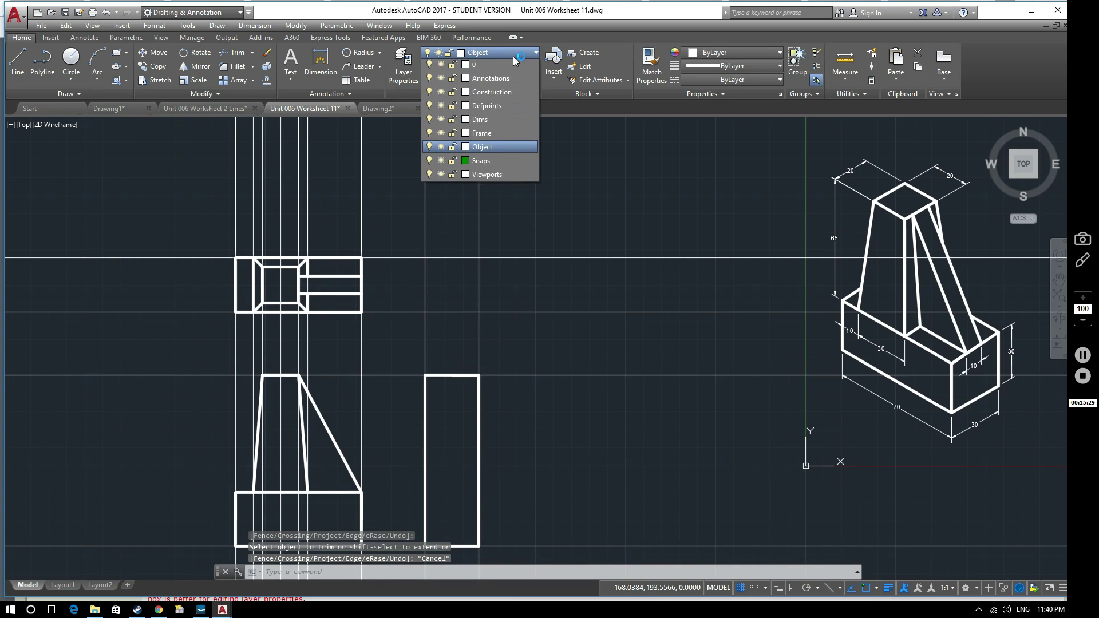
{"action": "left_click", "coordinate": [430, 94]}
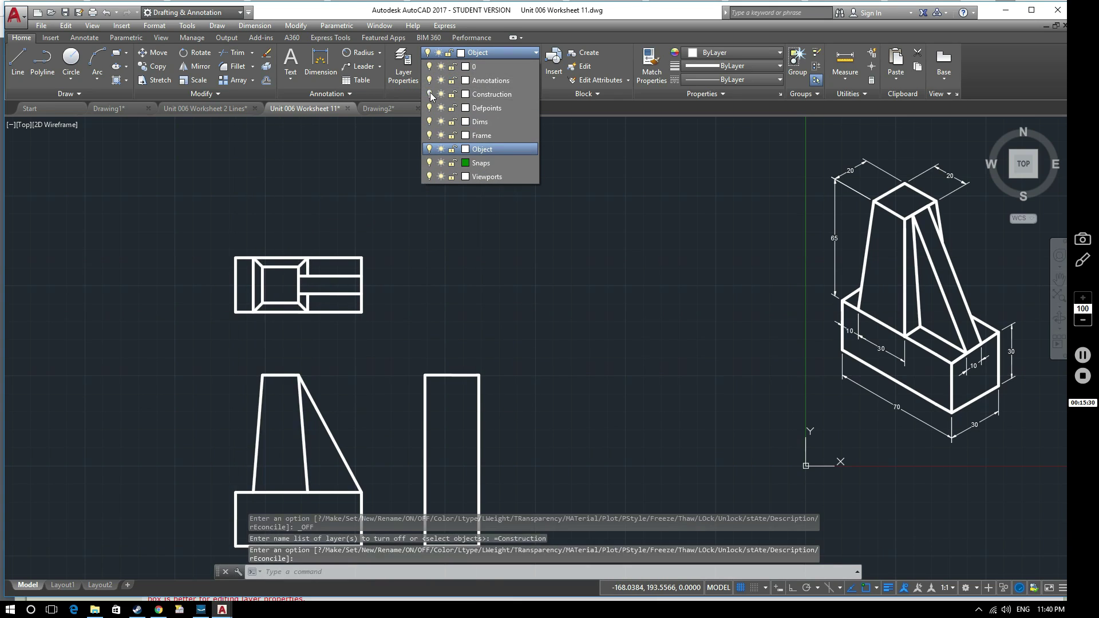
{"action": "left_click", "coordinate": [447, 312]}
{"action": "middle_click_drag", "start_coordinate": [430, 297], "coordinate": [431, 263]}
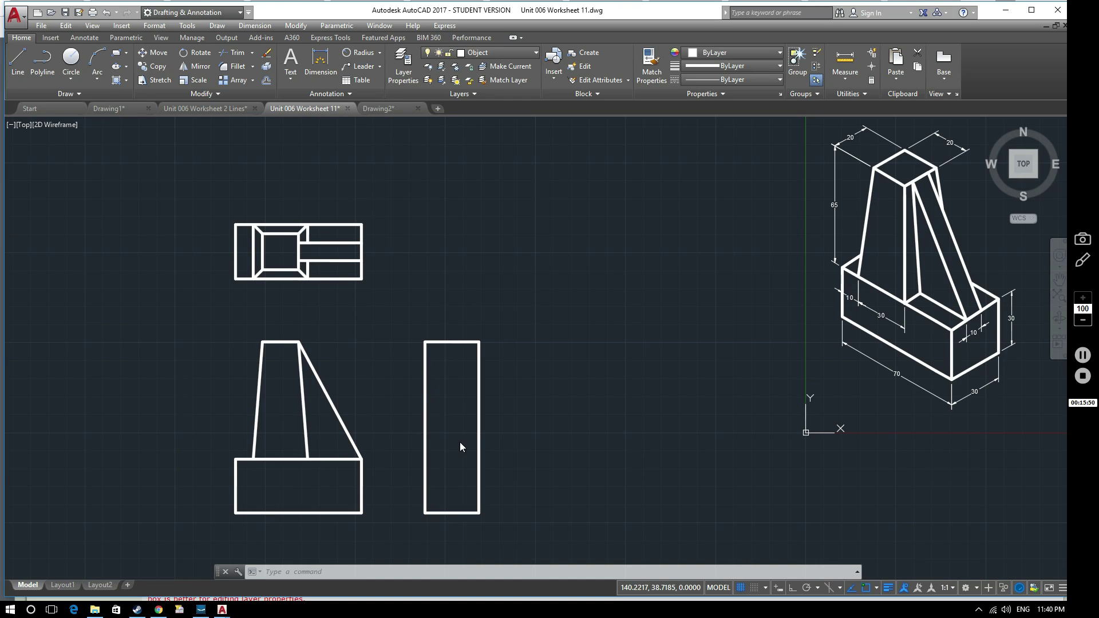
{"action": "left_click", "coordinate": [510, 52]}
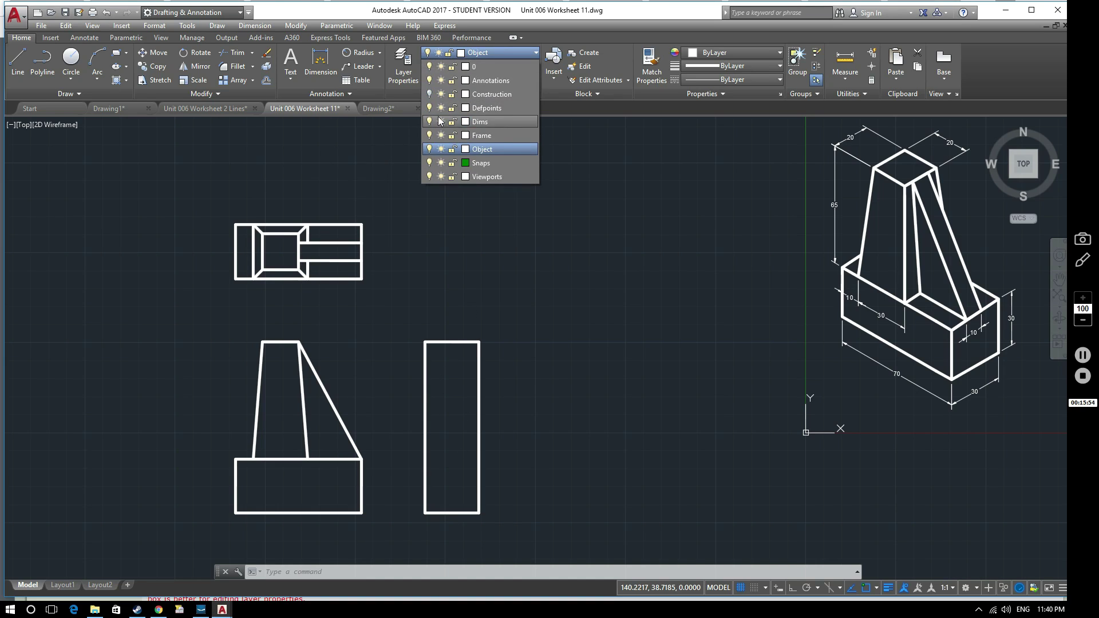
{"action": "left_click", "coordinate": [429, 94]}
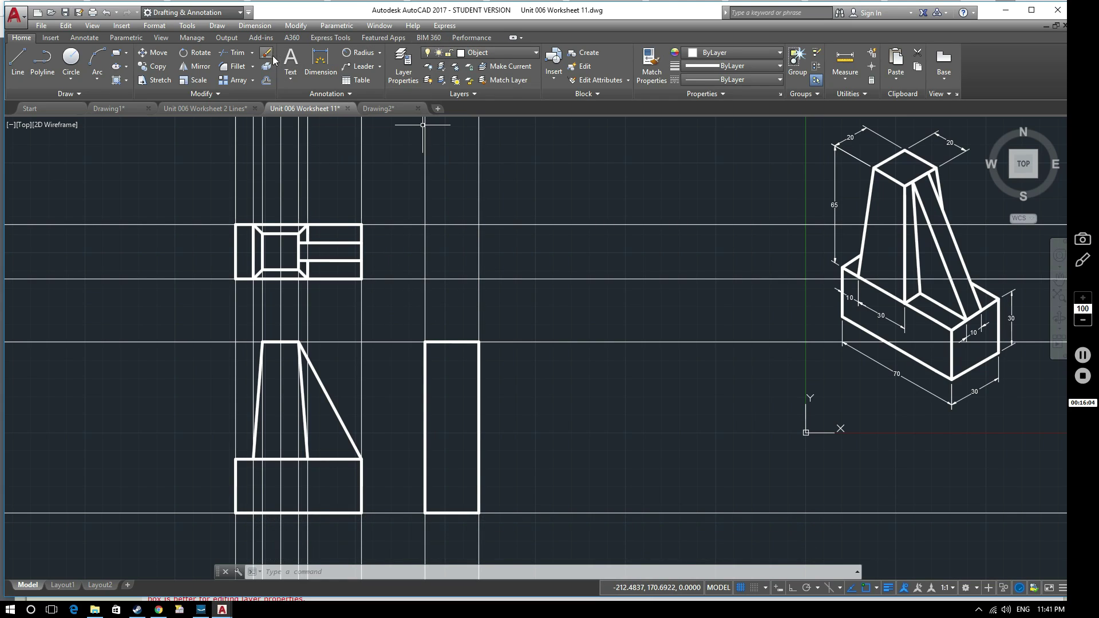
Step: On the Construction layer, draw a 45° construction line through the two crossings where the side view's outer verticals meet the top view's outer horizontals
{"action": "left_click", "coordinate": [510, 53]}
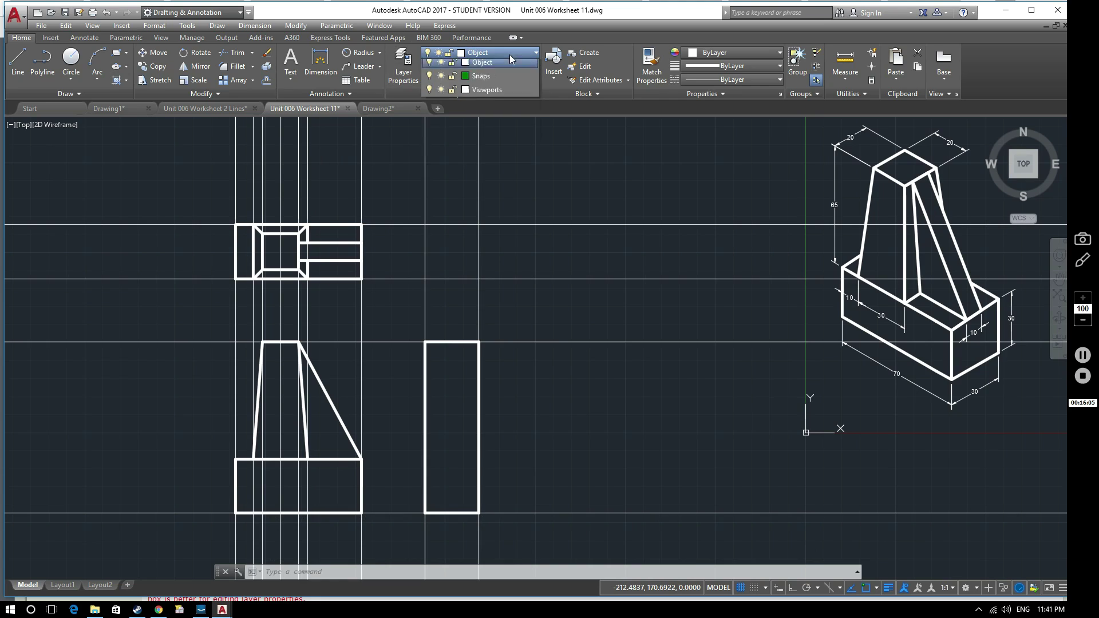
{"action": "left_click", "coordinate": [483, 94]}
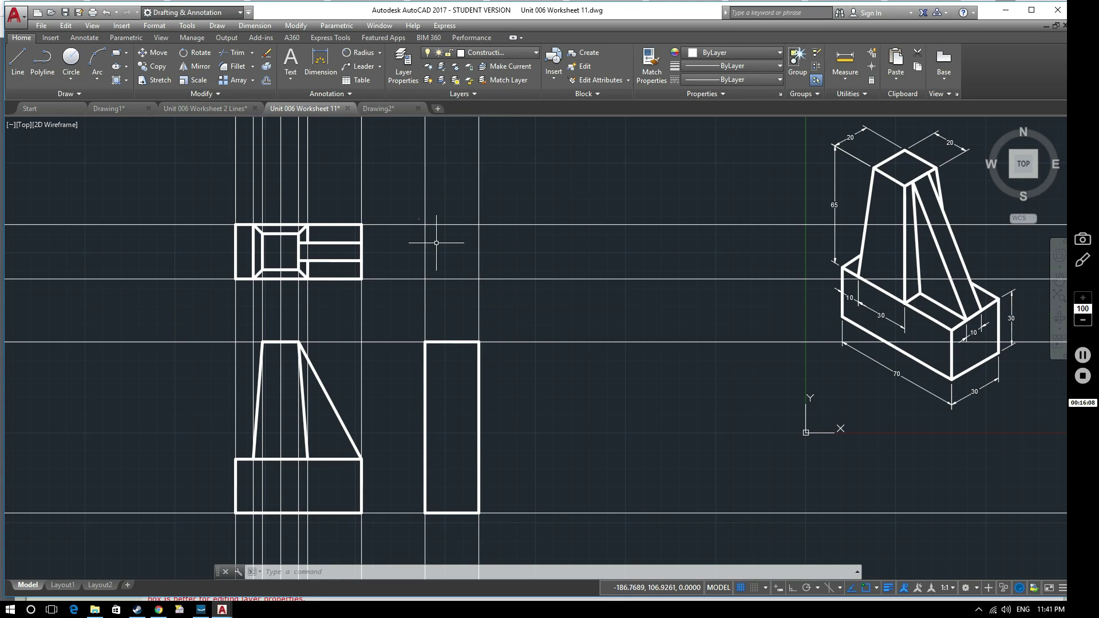
{"action": "type", "text": "xl"}
{"action": "key", "text": "Return"}
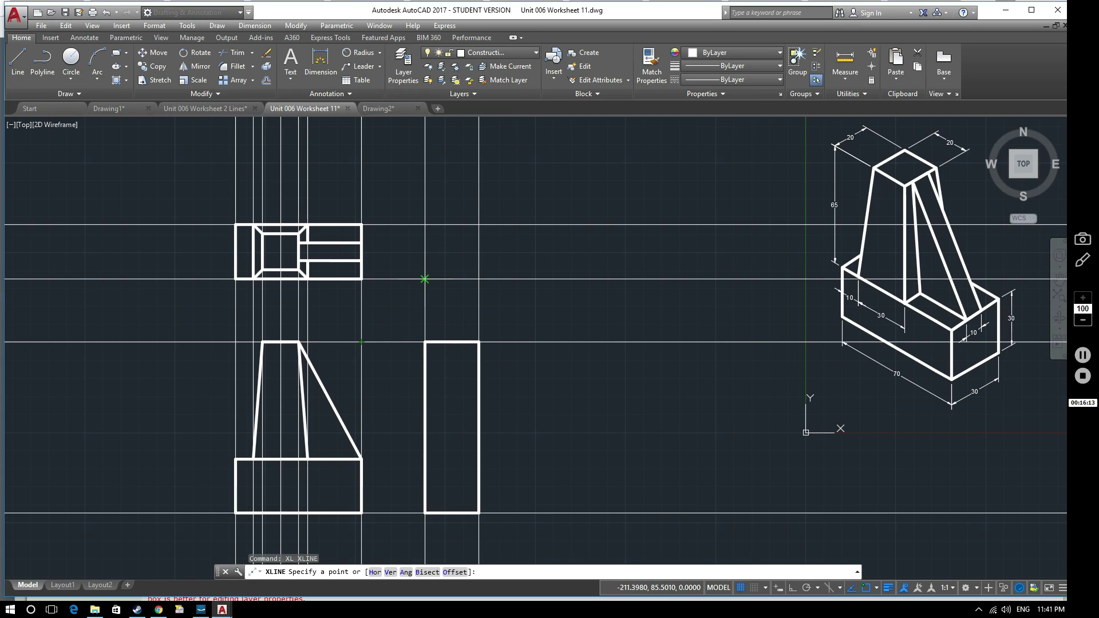
{"action": "left_click", "coordinate": [424, 279]}
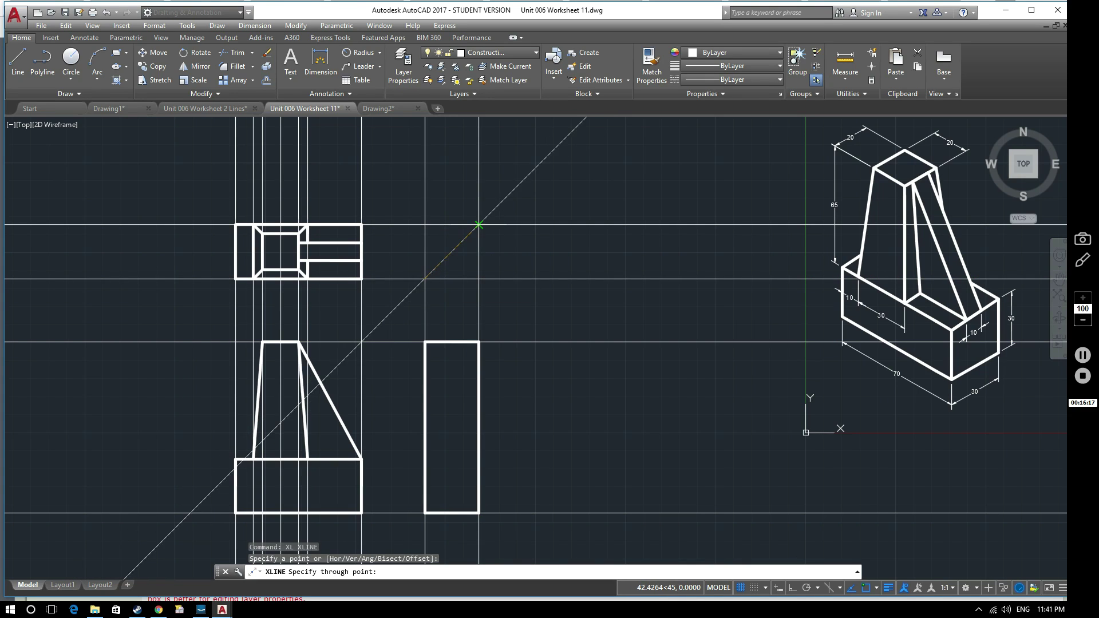
{"action": "left_click", "coordinate": [479, 224]}
{"action": "key", "text": "Return"}
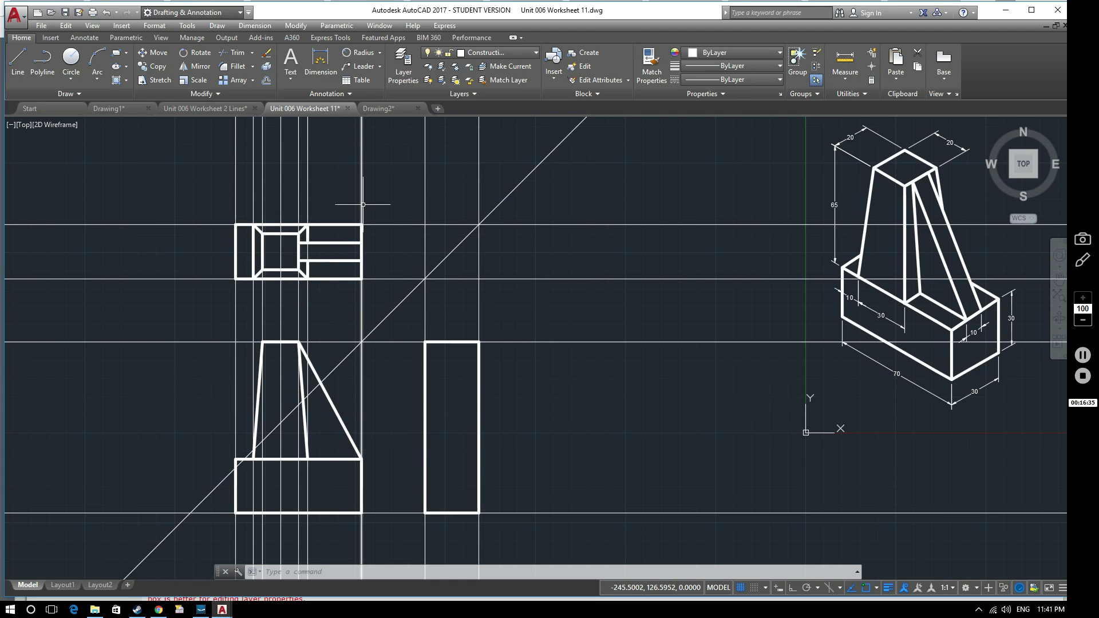
Step: Draw horizontal construction lines in the top view through the square's two right corners and the left ends of both rib lines
{"action": "type", "text": "XL"}
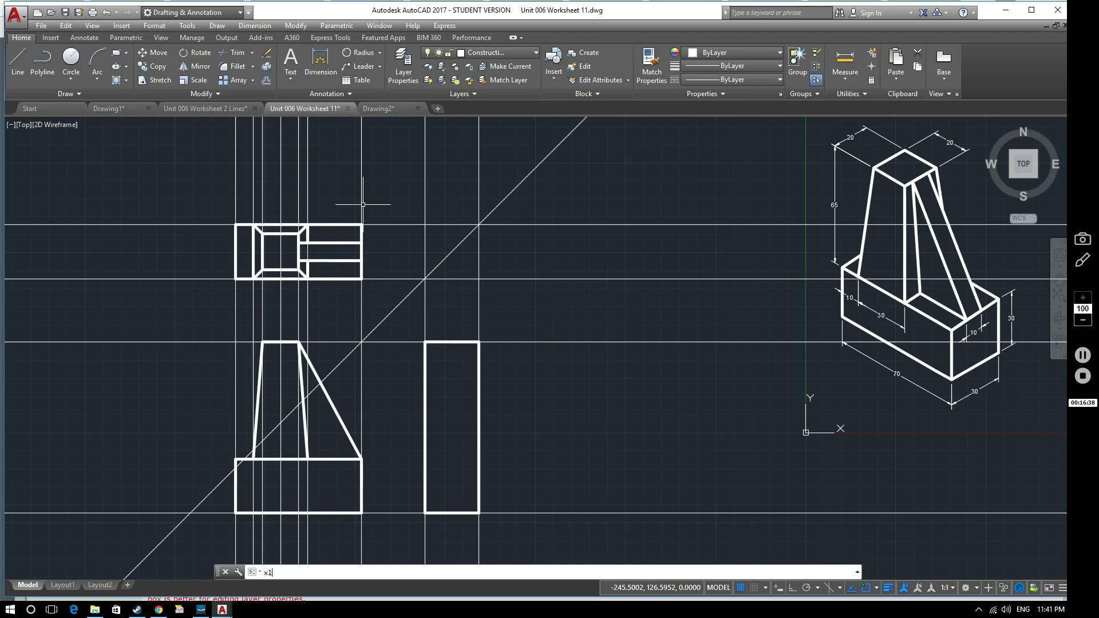
{"action": "key", "text": "Return"}
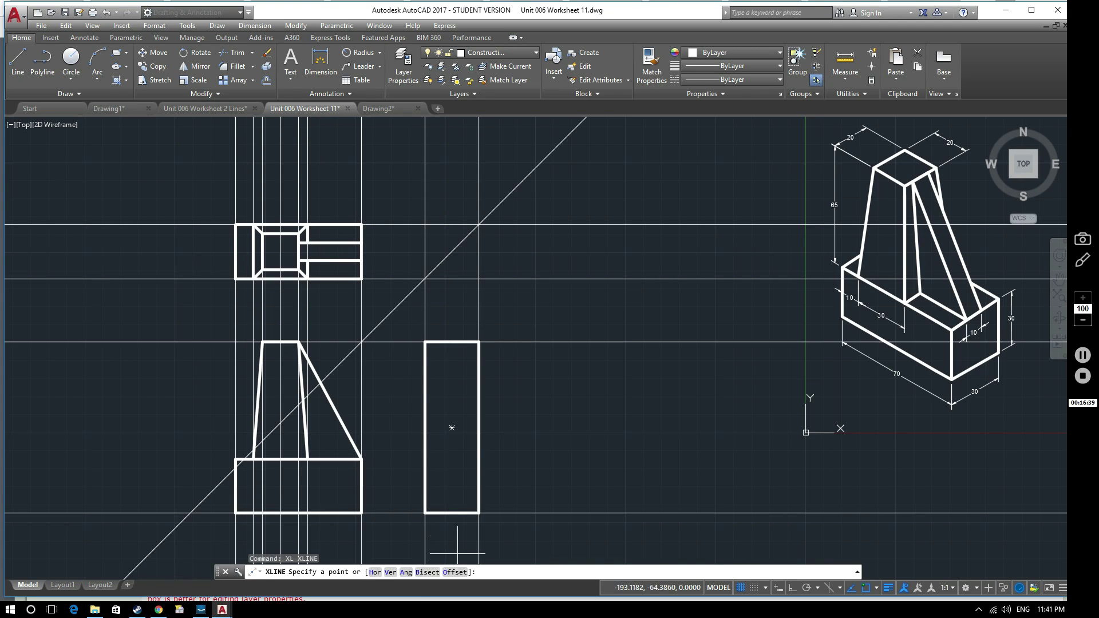
{"action": "left_click", "coordinate": [375, 572]}
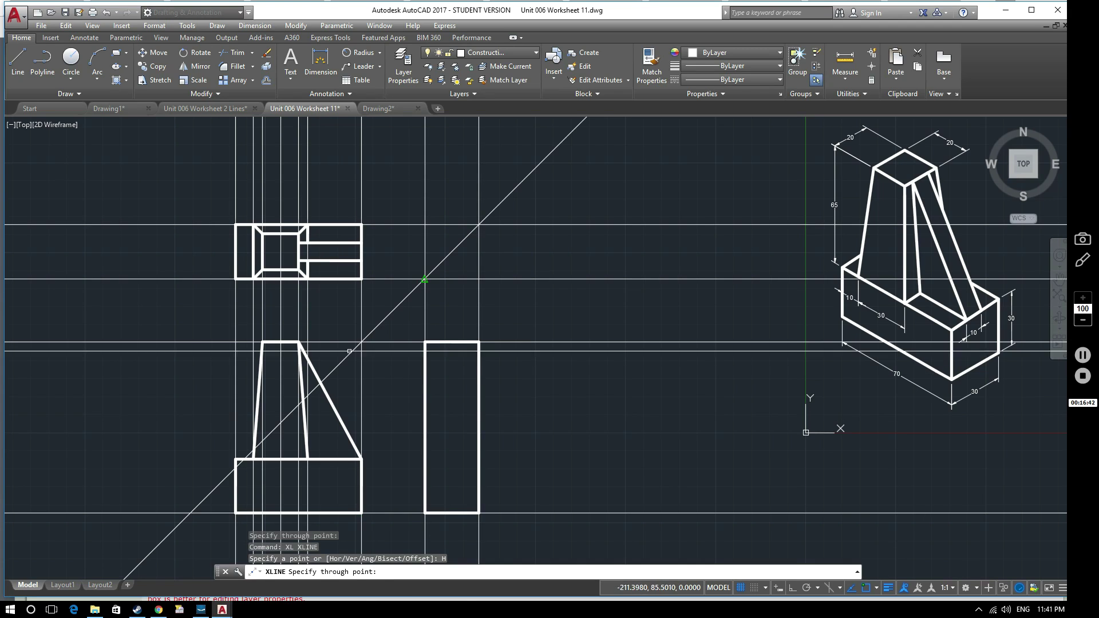
{"action": "left_click", "coordinate": [297, 242]}
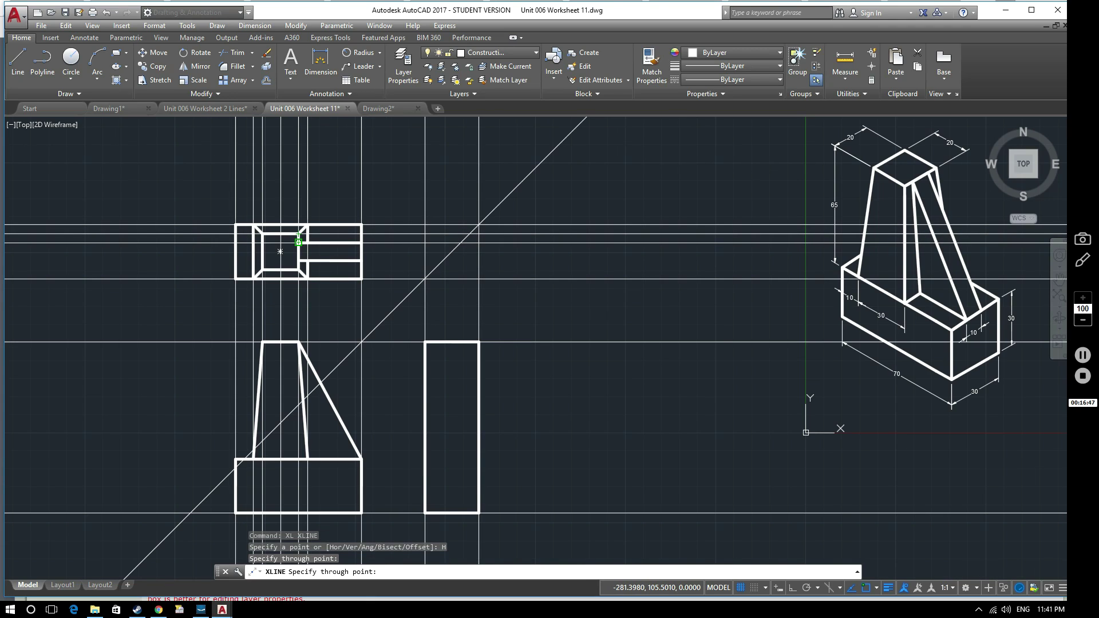
{"action": "scroll", "coordinate": [298, 242], "scroll_direction": "up", "scroll_amount": 4}
{"action": "left_click", "coordinate": [293, 238]}
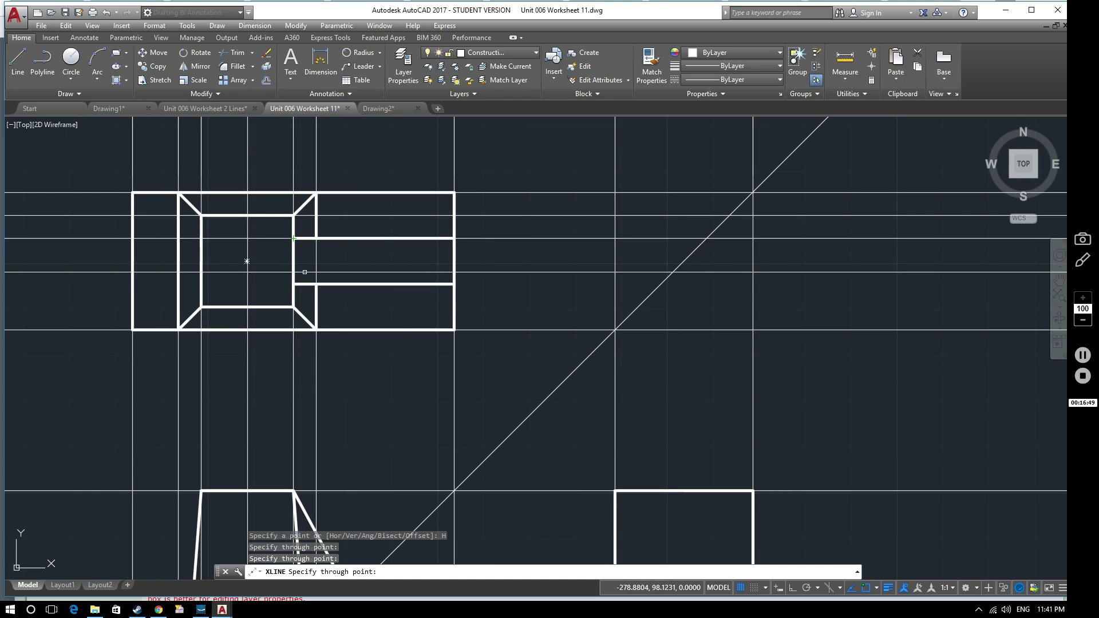
{"action": "left_click", "coordinate": [293, 284]}
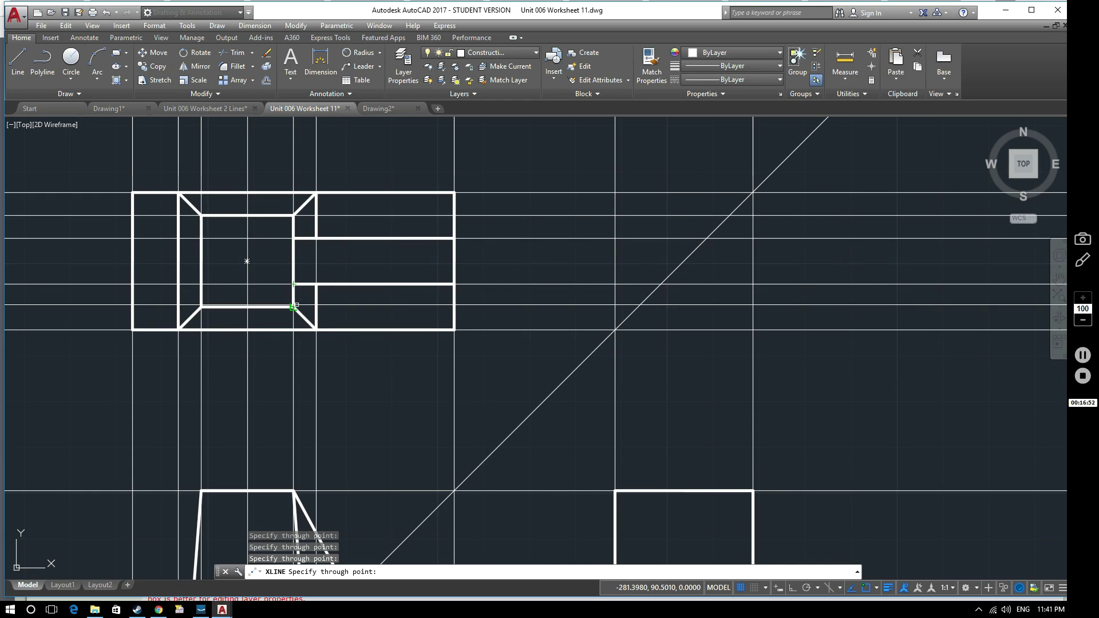
{"action": "left_click", "coordinate": [293, 307]}
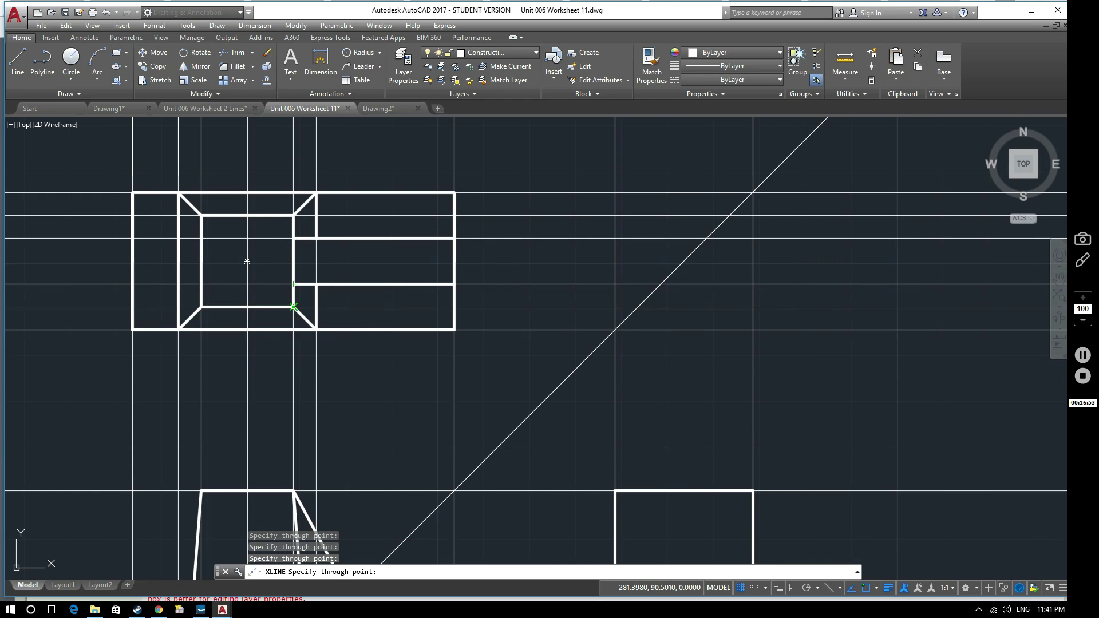
{"action": "key", "text": "Return"}
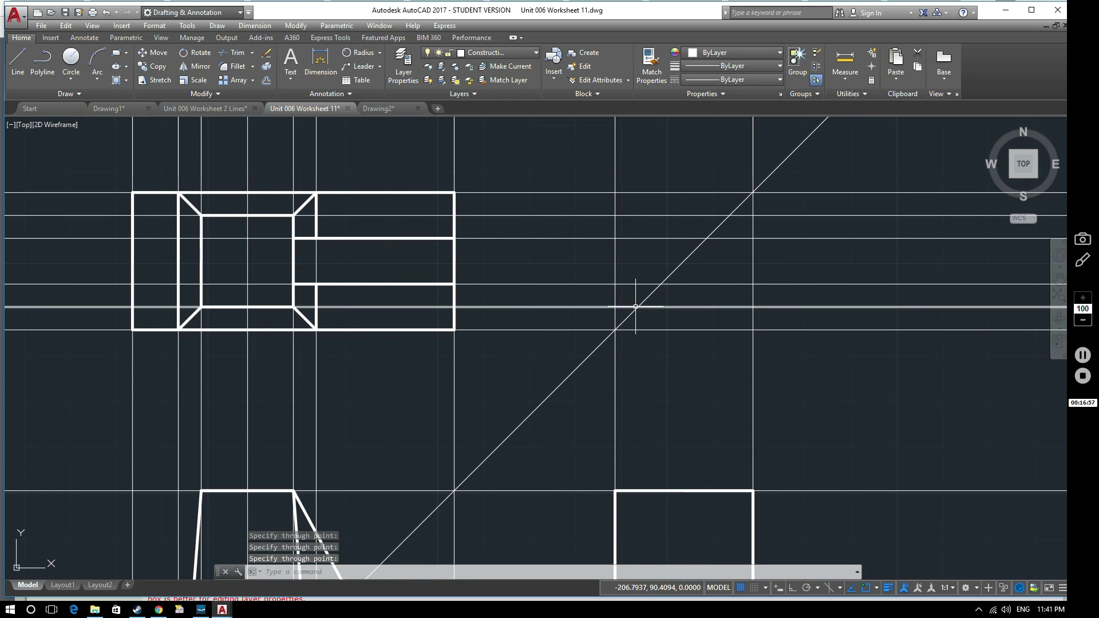
Step: Draw vertical construction lines down to the side view from where the four inner horizontal construction lines cross the 45° line
{"action": "scroll", "coordinate": [697, 261], "scroll_direction": "down", "scroll_amount": 4}
{"action": "scroll", "coordinate": [697, 262], "scroll_direction": "down", "scroll_amount": 1}
{"action": "scroll", "coordinate": [653, 283], "scroll_direction": "up", "scroll_amount": 1}
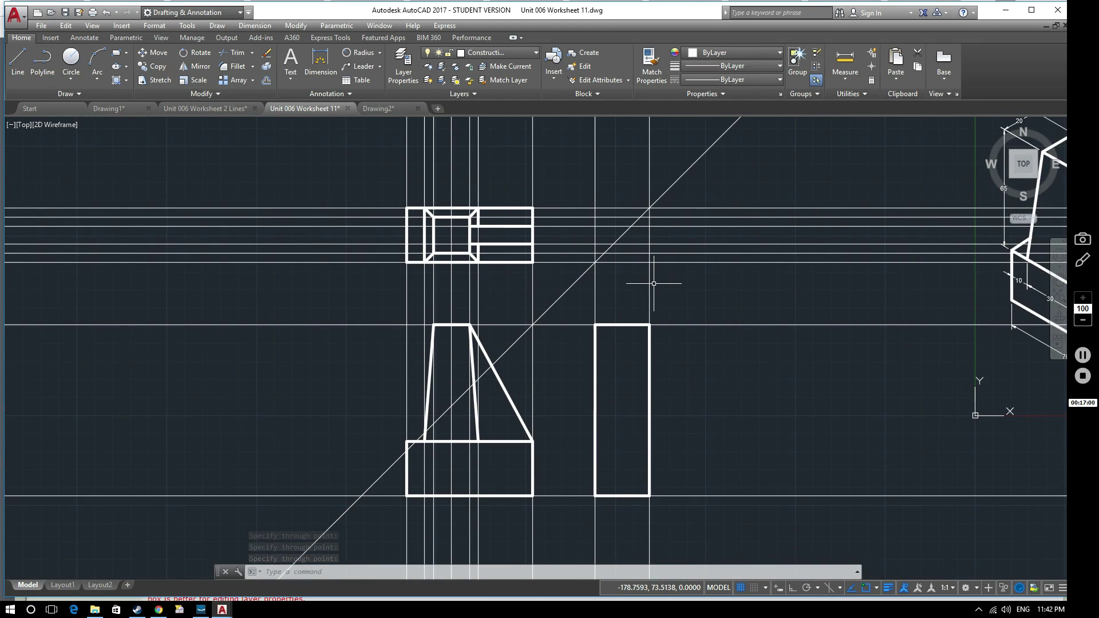
{"action": "type", "text": "xl"}
{"action": "key", "text": "Return"}
{"action": "type", "text": "v"}
{"action": "key", "text": "Return"}
{"action": "scroll", "coordinate": [620, 308], "scroll_direction": "up", "scroll_amount": 3}
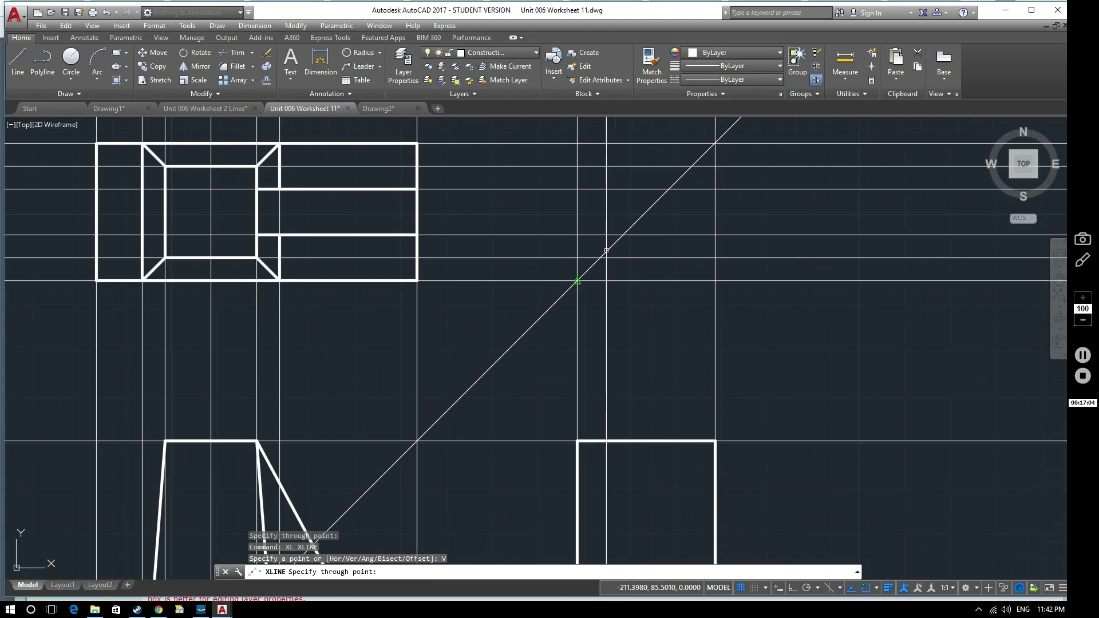
{"action": "scroll", "coordinate": [629, 286], "scroll_direction": "down", "scroll_amount": 1}
{"action": "scroll", "coordinate": [608, 300], "scroll_direction": "up", "scroll_amount": 1}
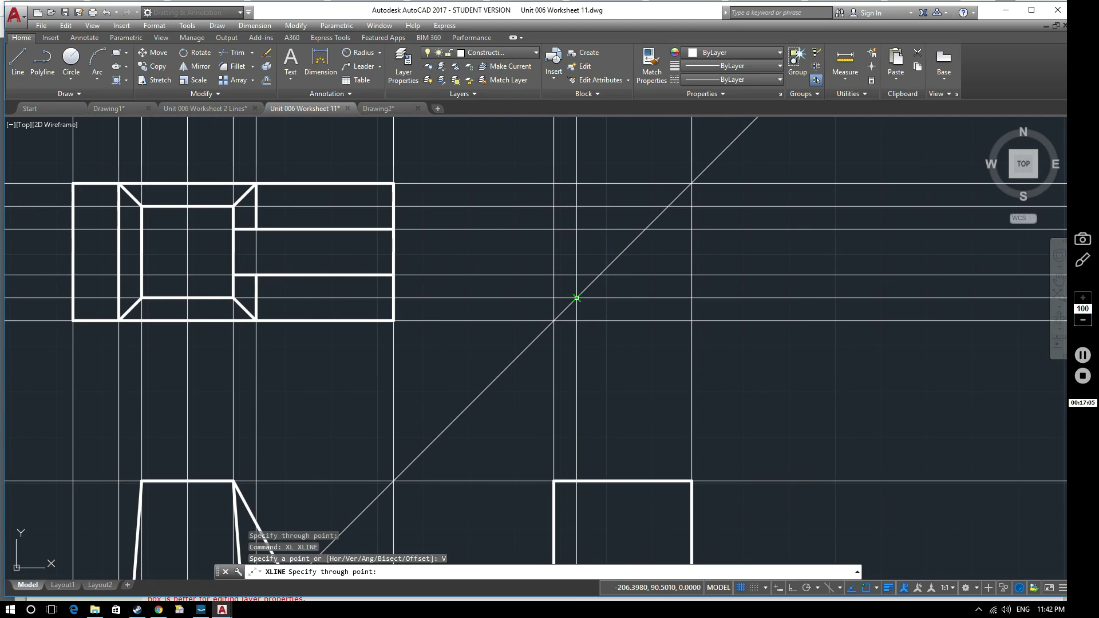
{"action": "left_click", "coordinate": [576, 298]}
{"action": "left_click", "coordinate": [600, 274]}
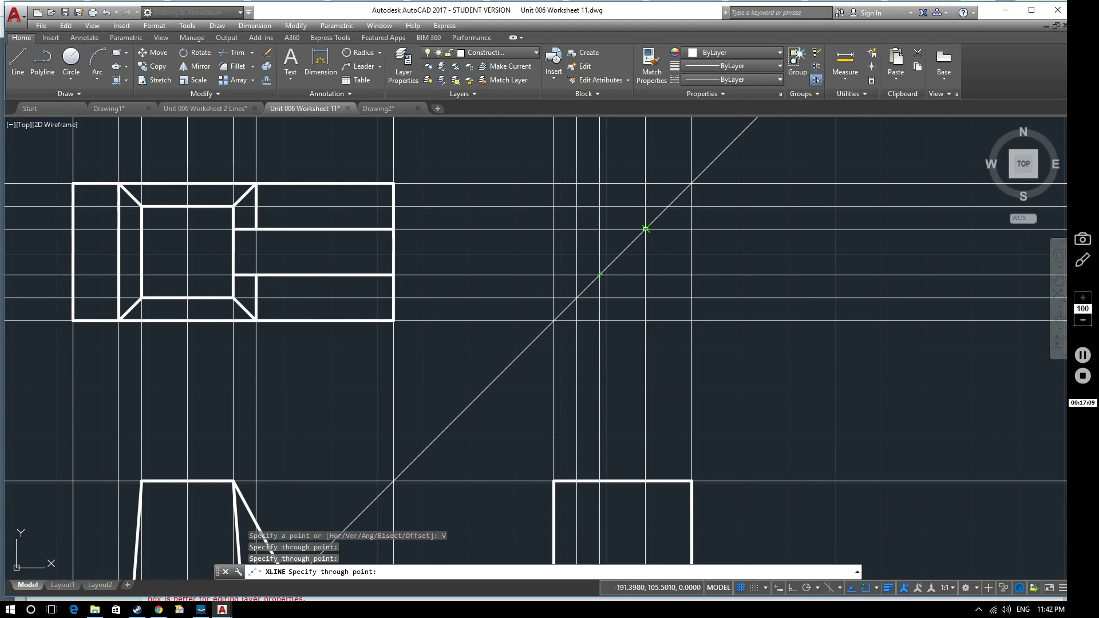
{"action": "left_click", "coordinate": [645, 229]}
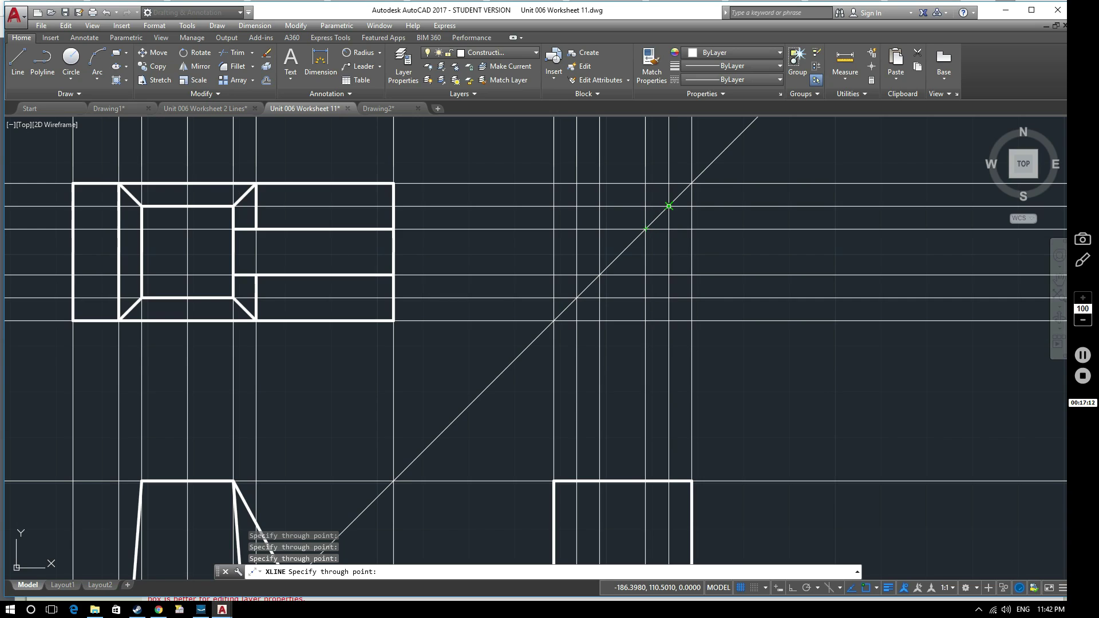
{"action": "left_click", "coordinate": [668, 206]}
{"action": "key", "text": "Return"}
{"action": "scroll", "coordinate": [693, 312], "scroll_direction": "down", "scroll_amount": 2}
{"action": "middle_click_drag", "start_coordinate": [692, 312], "coordinate": [675, 283]}
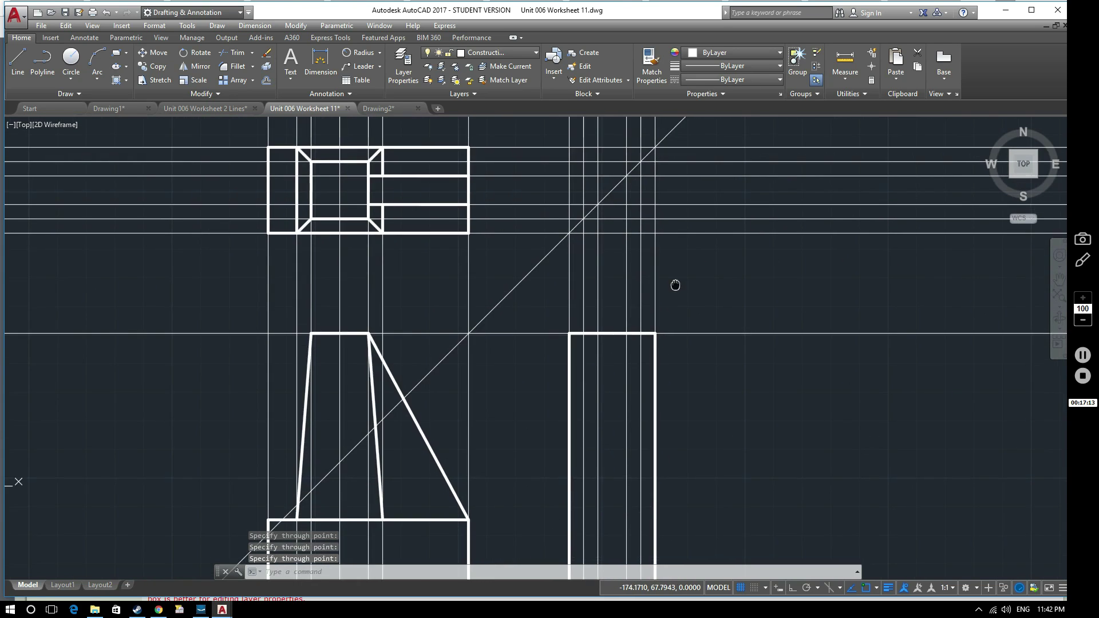
{"action": "scroll", "coordinate": [676, 283], "scroll_direction": "down", "scroll_amount": 2}
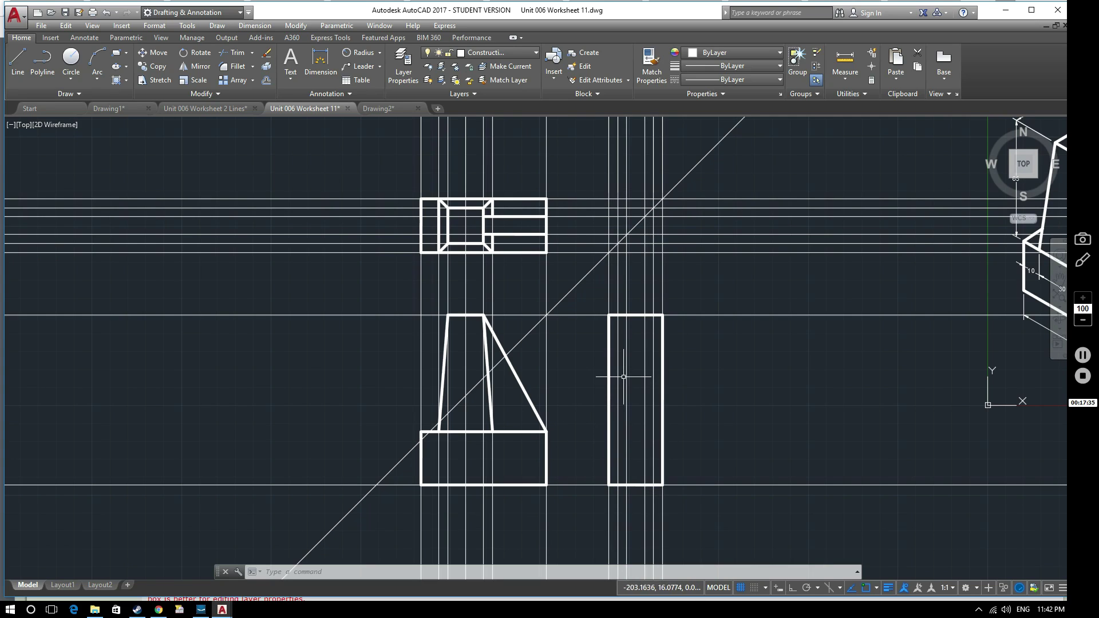
Step: Draw a horizontal line between the side view's outer verticals, level with the top of the front view's base
{"action": "type", "text": "l"}
{"action": "key", "text": "Return"}
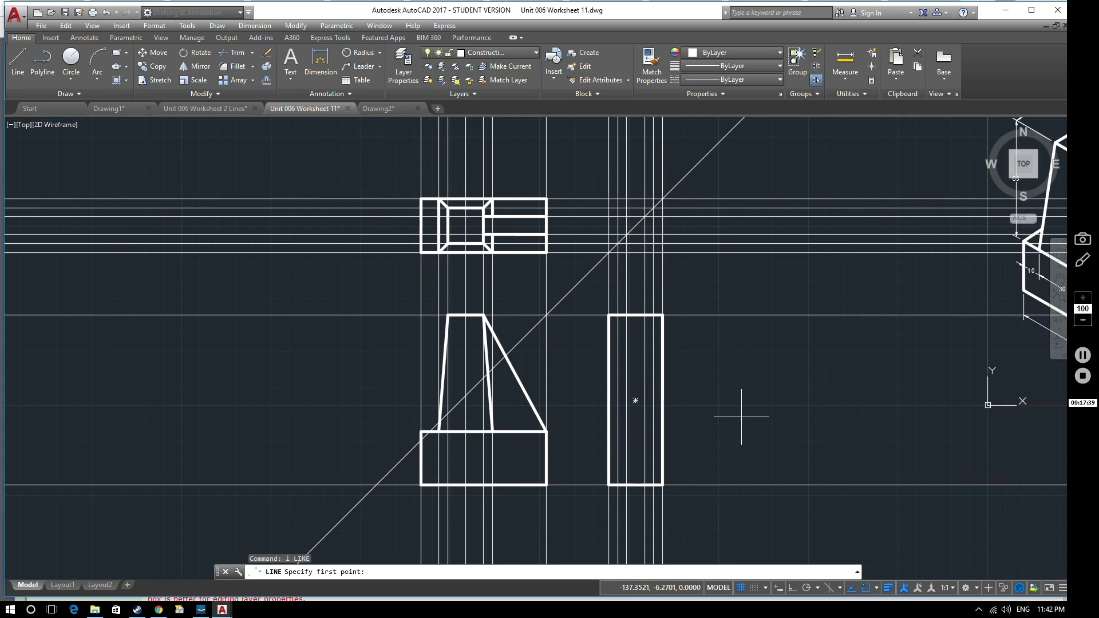
{"action": "scroll", "coordinate": [741, 417], "scroll_direction": "down", "scroll_amount": 3}
{"action": "middle_click_drag", "start_coordinate": [674, 413], "coordinate": [611, 429]}
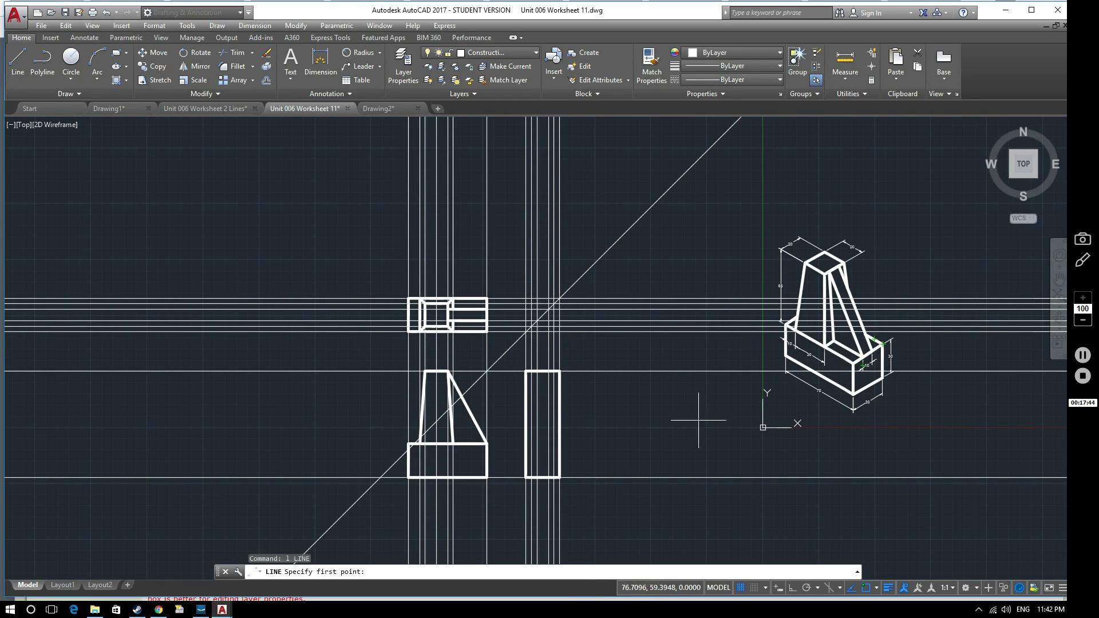
{"action": "scroll", "coordinate": [524, 441], "scroll_direction": "up", "scroll_amount": 2}
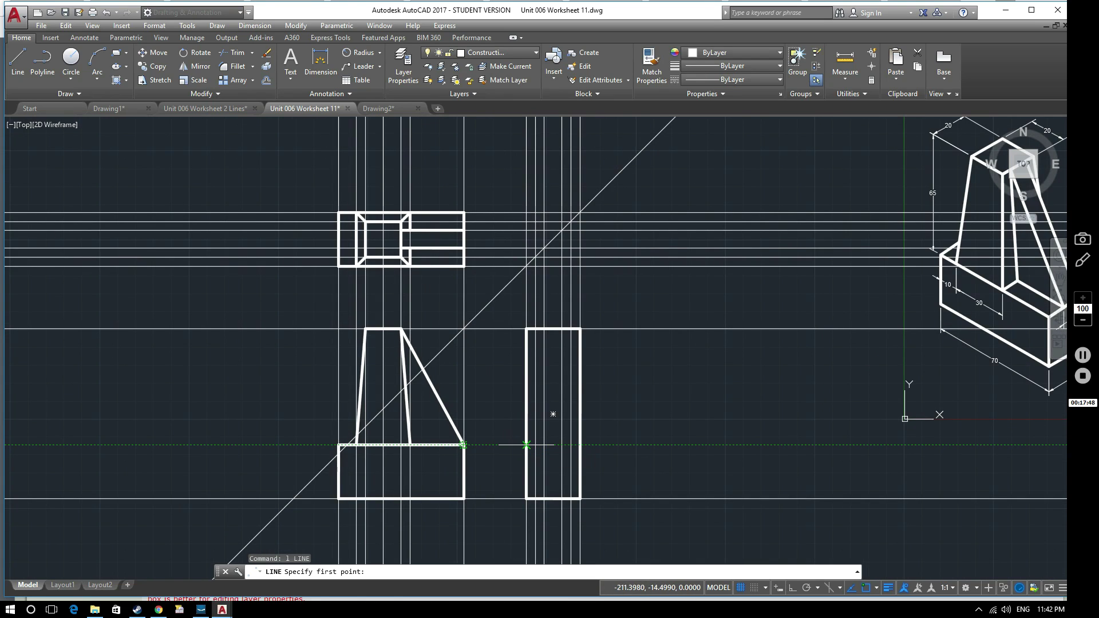
{"action": "left_click", "coordinate": [525, 444]}
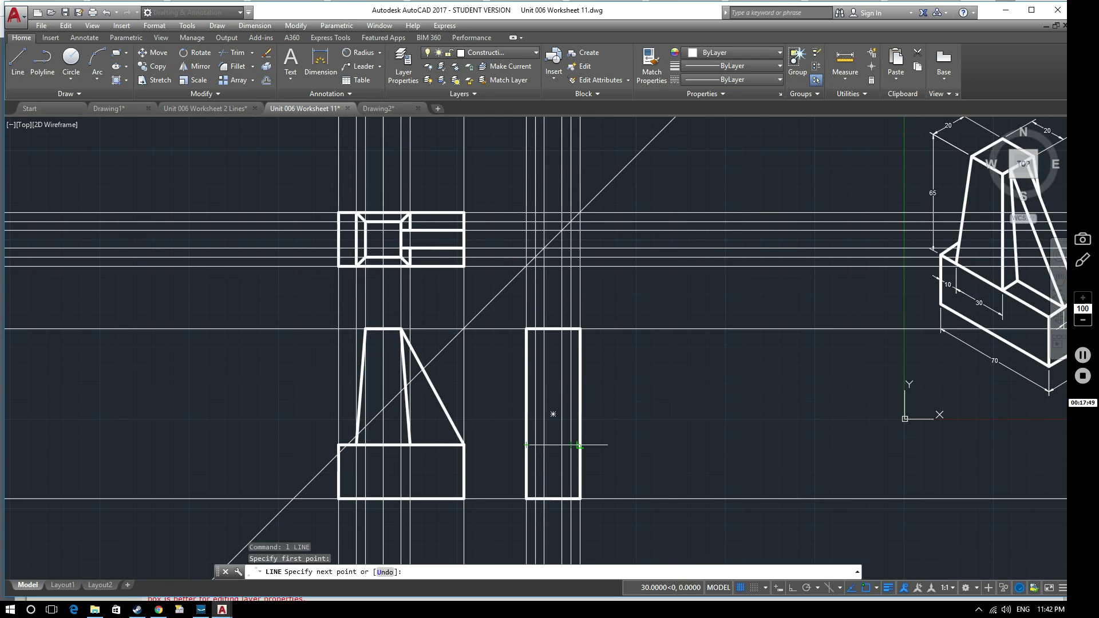
{"action": "left_click", "coordinate": [553, 445]}
{"action": "key", "text": "Return"}
Step: Move the side view's new horizontal line to the Object layer and make Object the current layer
{"action": "left_click", "coordinate": [556, 445]}
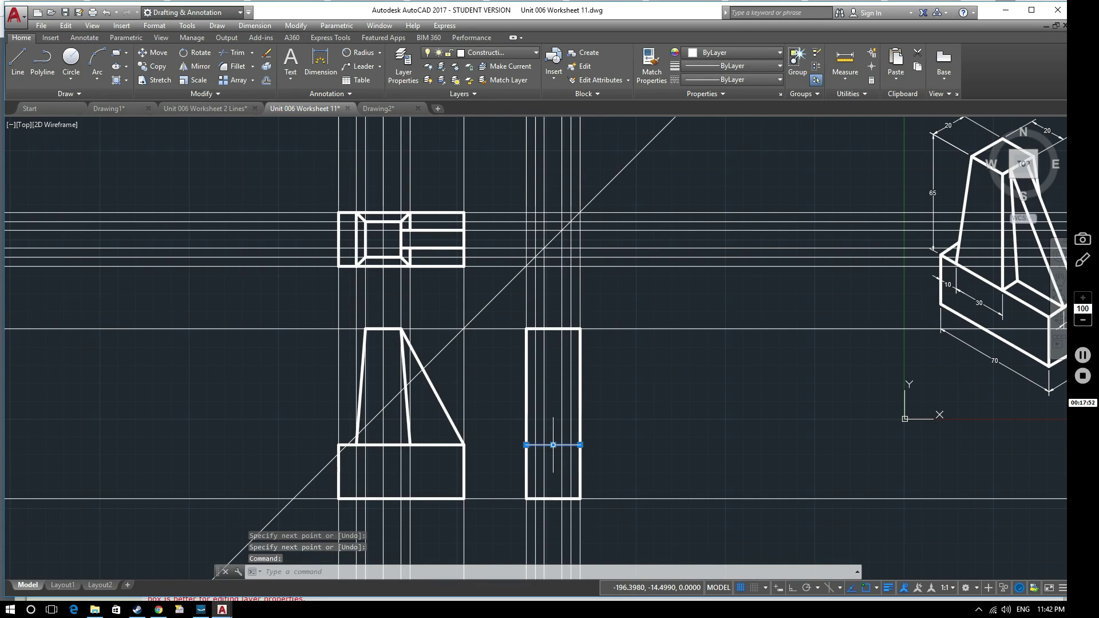
{"action": "left_click", "coordinate": [513, 53]}
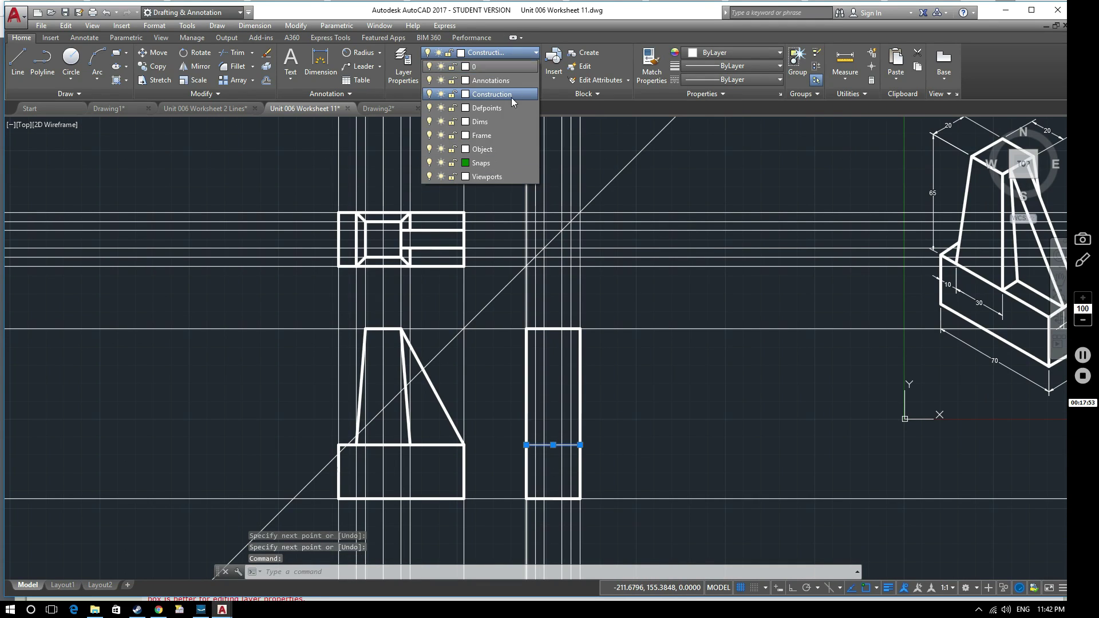
{"action": "left_click", "coordinate": [496, 149]}
{"action": "key", "text": "Escape"}
{"action": "key", "text": "Escape"}
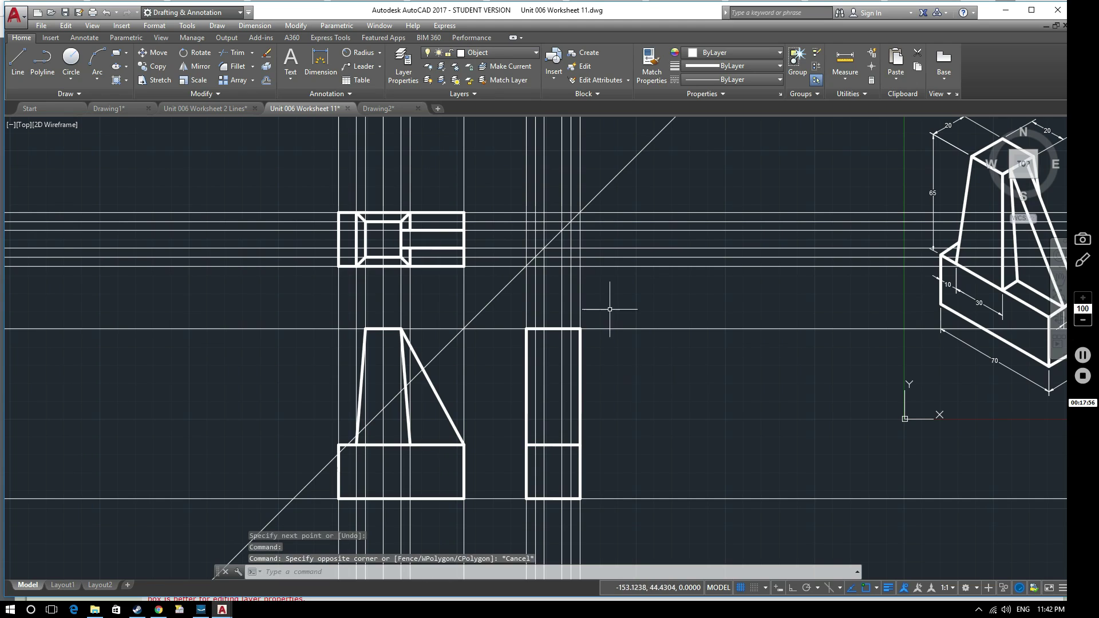
{"action": "left_click", "coordinate": [507, 54]}
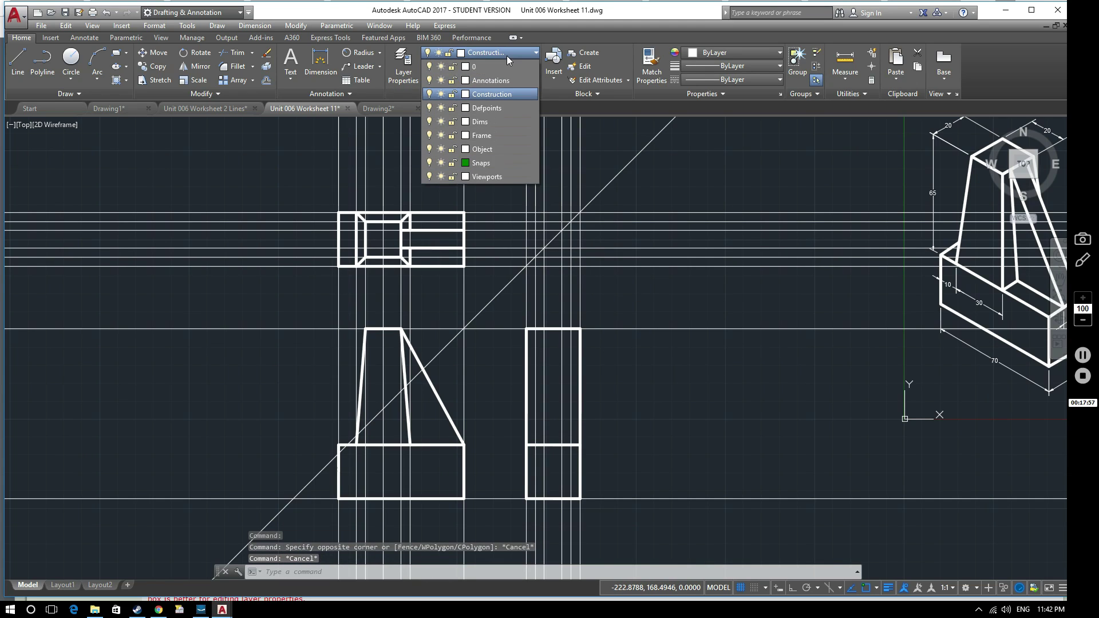
{"action": "left_click", "coordinate": [506, 150]}
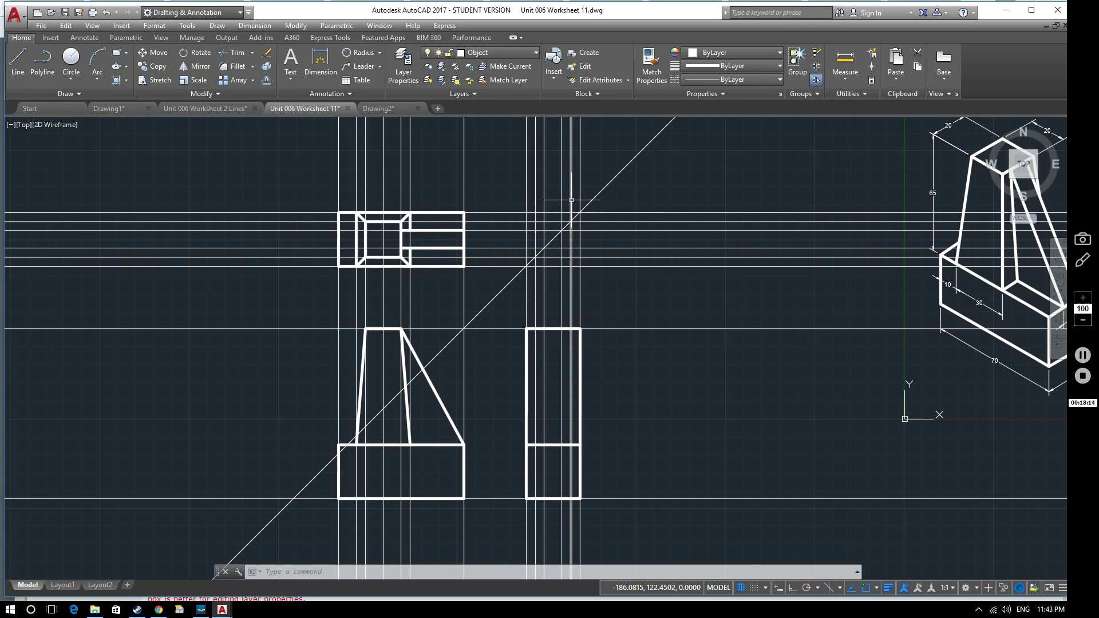
Step: Draw the side view's two sloping edges from the outermost inner construction lines at the top edge to the outer ends of the base line
{"action": "type", "text": "l"}
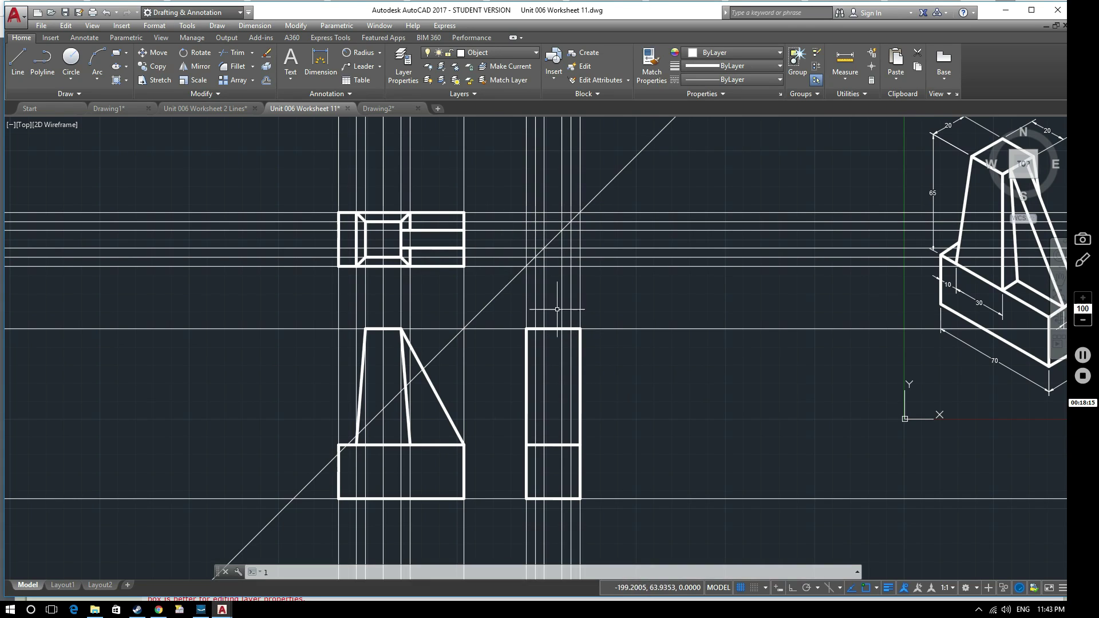
{"action": "key", "text": "Return"}
{"action": "left_click", "coordinate": [572, 328]}
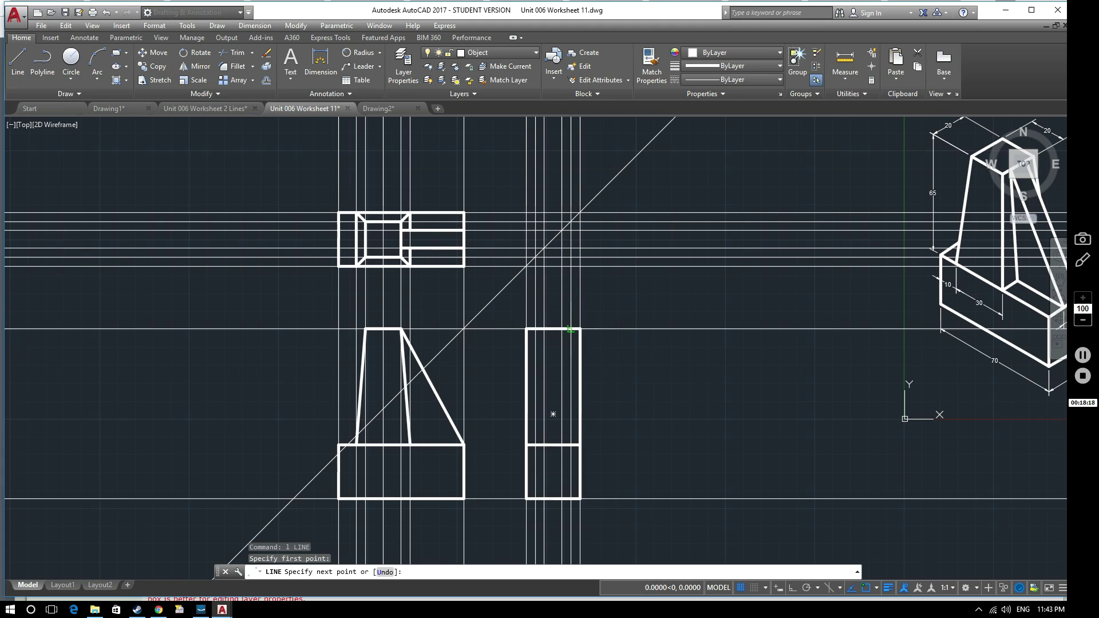
{"action": "left_click", "coordinate": [580, 444]}
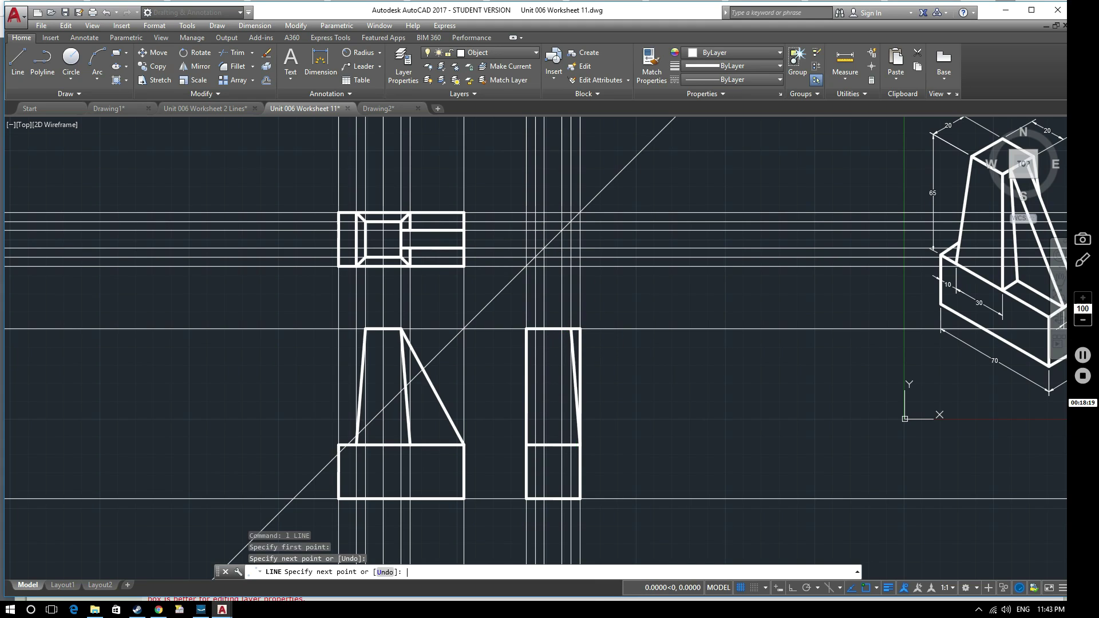
{"action": "key", "text": "Return"}
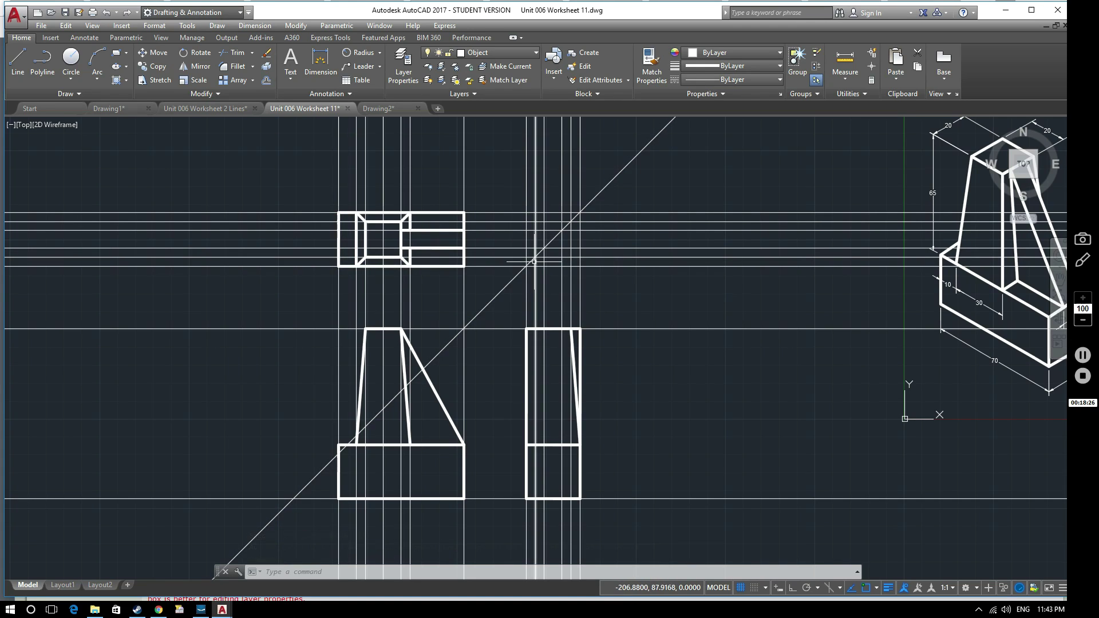
{"action": "type", "text": "l"}
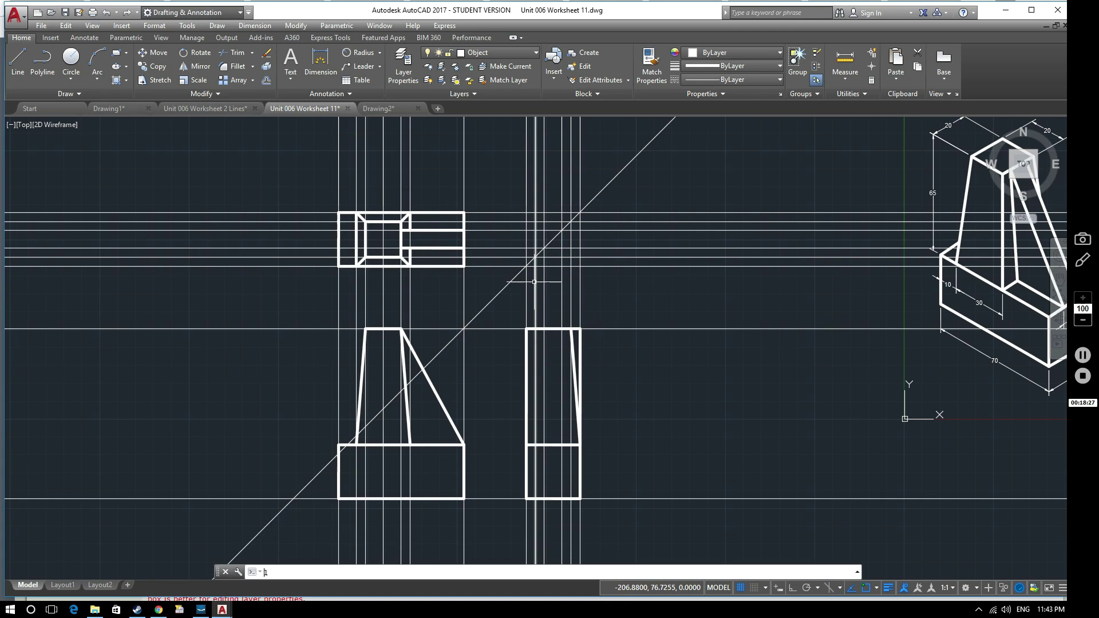
{"action": "key", "text": "Return"}
{"action": "left_click", "coordinate": [536, 328]}
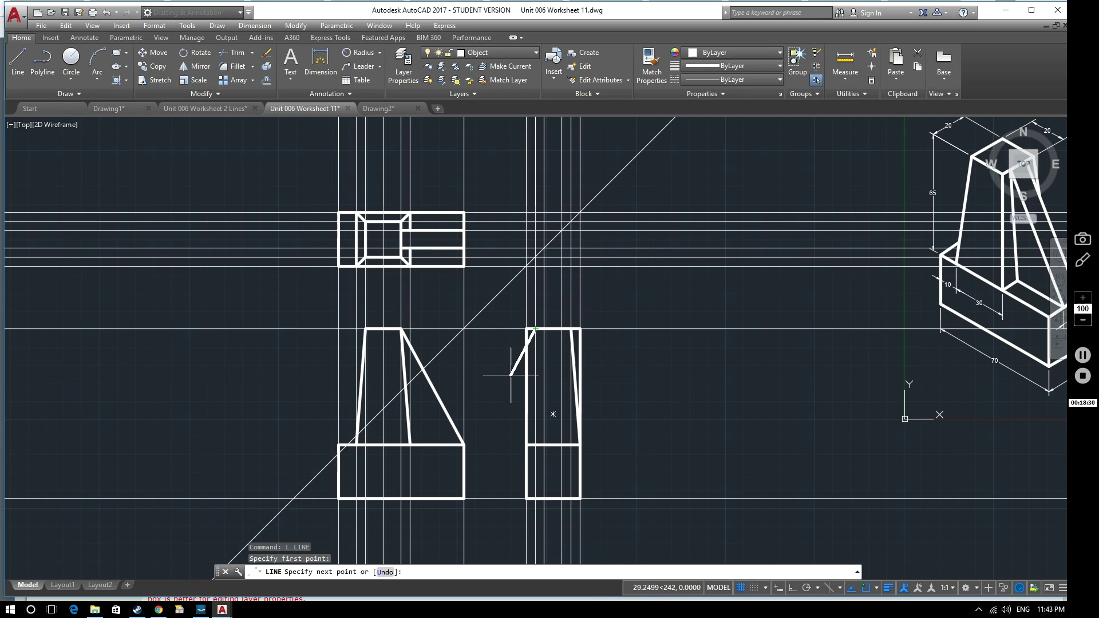
{"action": "left_click", "coordinate": [526, 444]}
{"action": "key", "text": "Return"}
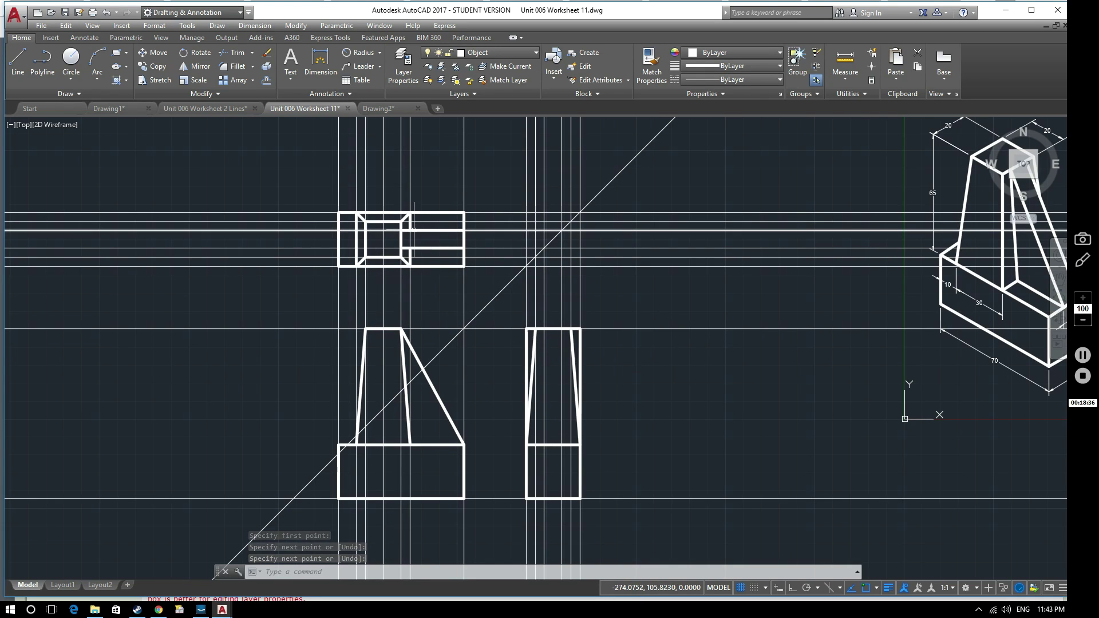
Step: Draw the two vertical rib lines in the side view along the middle construction lines, from the top edge down to the base line
{"action": "type", "text": "l"}
{"action": "key", "text": "Return"}
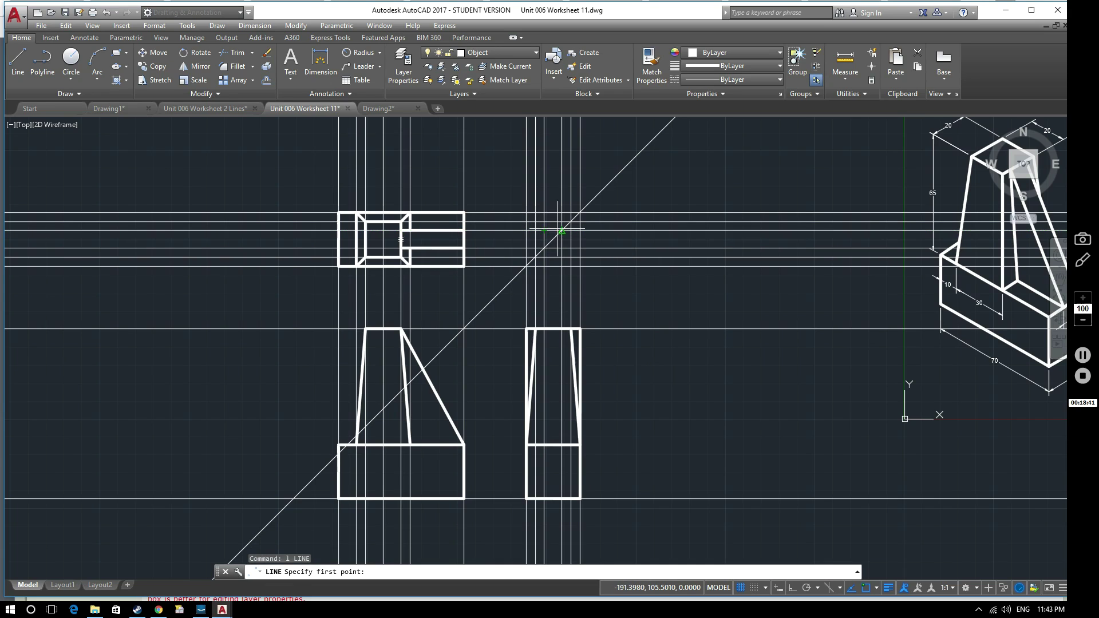
{"action": "left_click", "coordinate": [561, 329]}
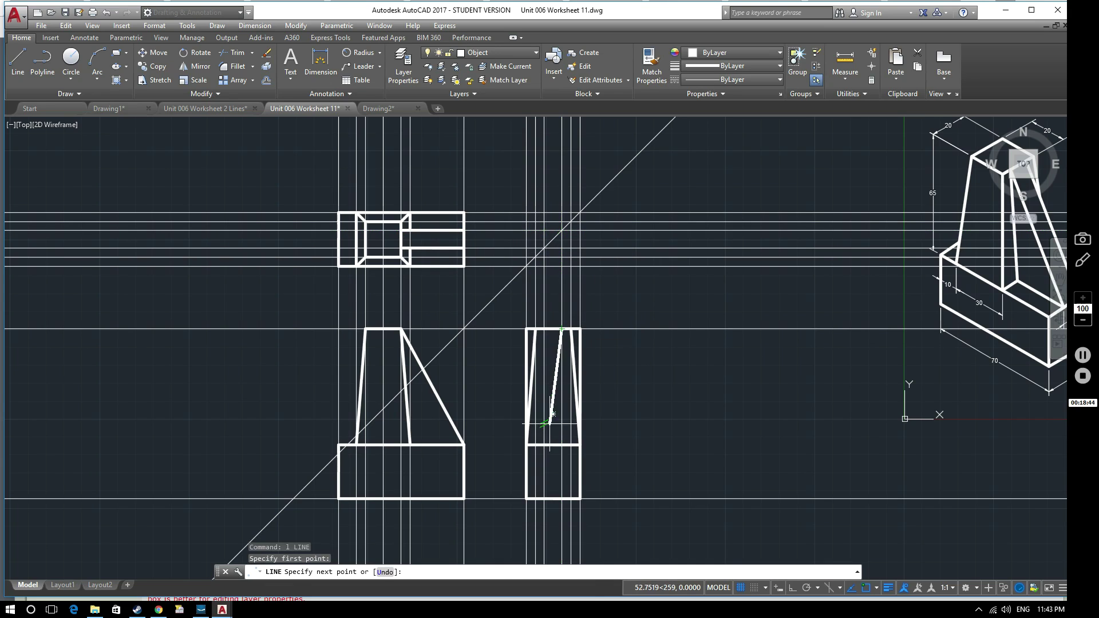
{"action": "key", "text": "Escape"}
{"action": "key", "text": "space"}
{"action": "left_click", "coordinate": [544, 329]}
{"action": "left_click", "coordinate": [544, 444]}
{"action": "key", "text": "Escape"}
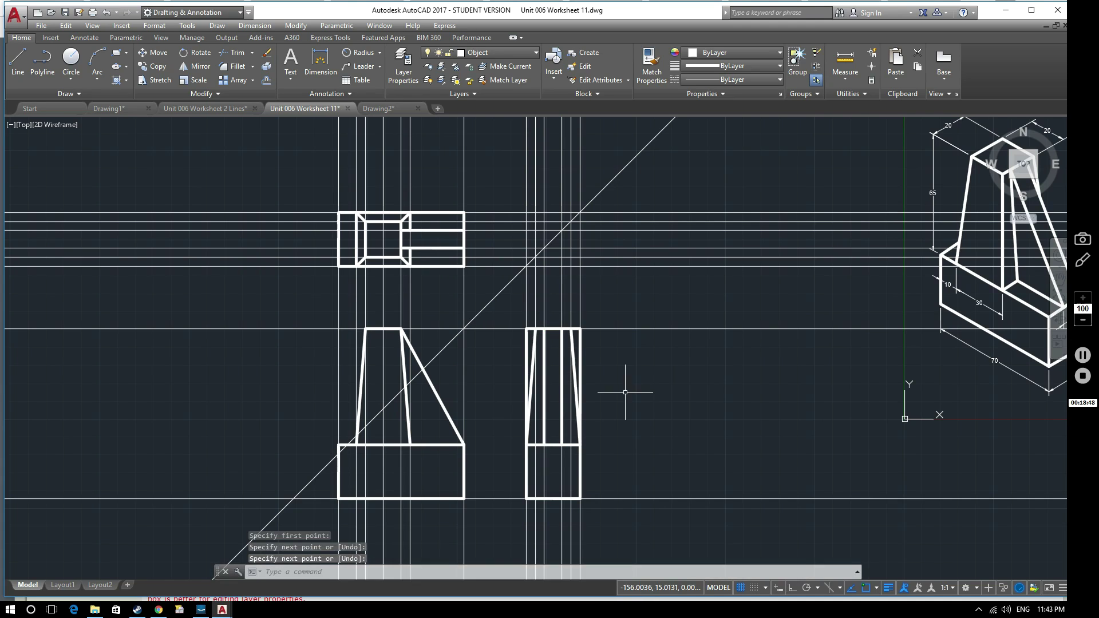
{"action": "key", "text": "space"}
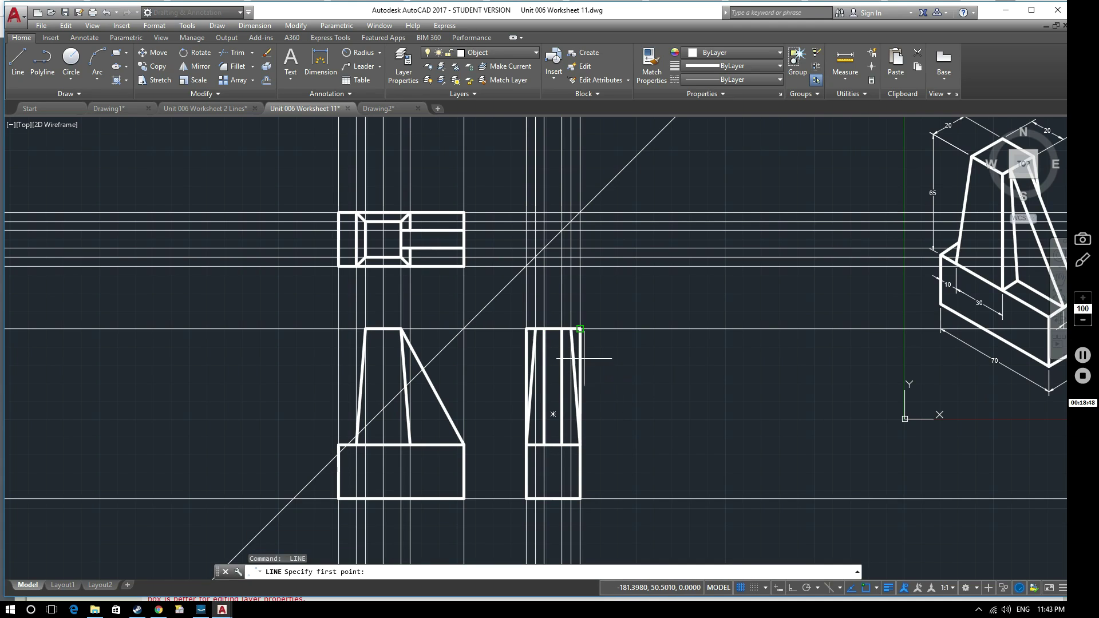
Step: Turn off the Construction layer to leave only the object lines displayed
{"action": "left_click", "coordinate": [501, 54]}
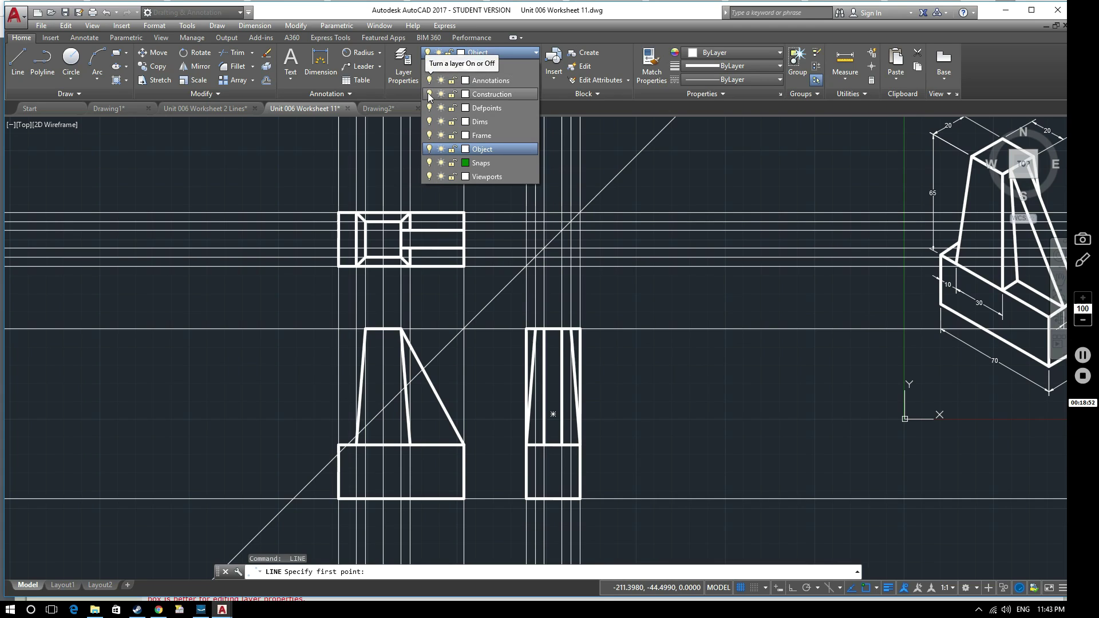
{"action": "left_click", "coordinate": [430, 95]}
{"action": "left_click", "coordinate": [623, 321]}
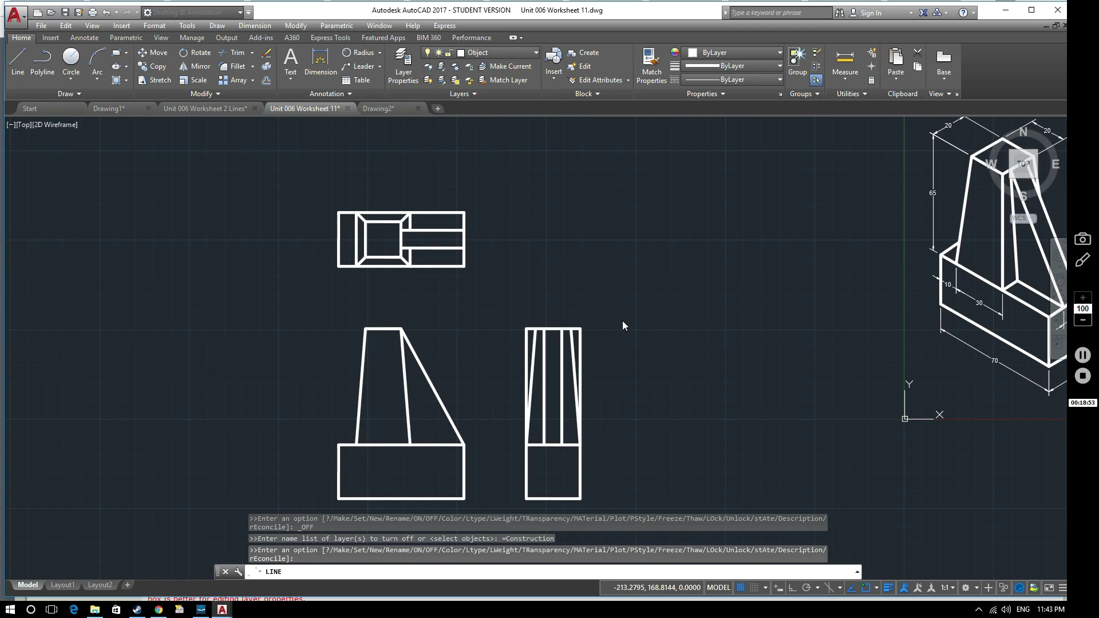
{"action": "key", "text": "Return"}
{"action": "key", "text": "Escape"}
Step: Trim the side view's outer verticals above the base and the top edge's ends outside the sloping edges, using all objects as cutting edges
{"action": "type", "text": "tr"}
{"action": "key", "text": "Return"}
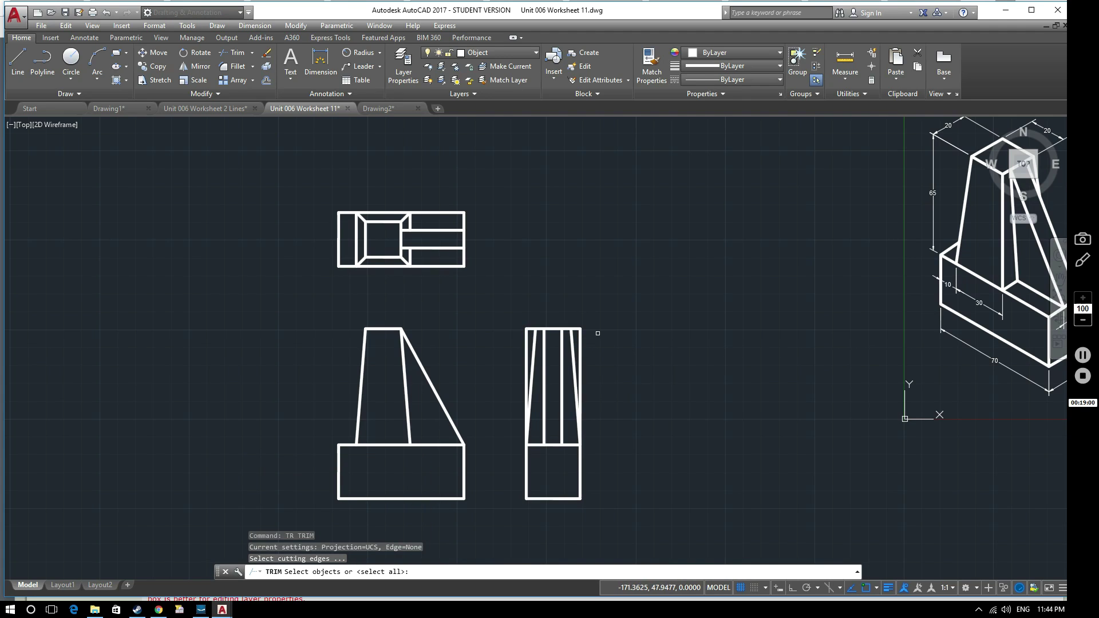
{"action": "key", "text": "Return"}
{"action": "left_click", "coordinate": [580, 338]}
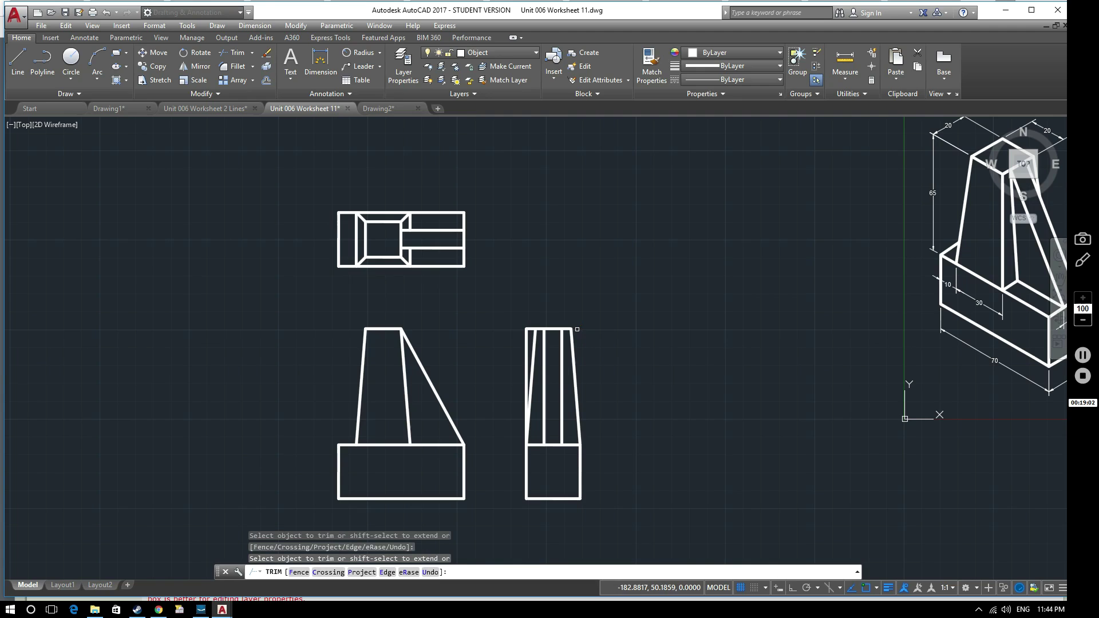
{"action": "left_click", "coordinate": [531, 332]}
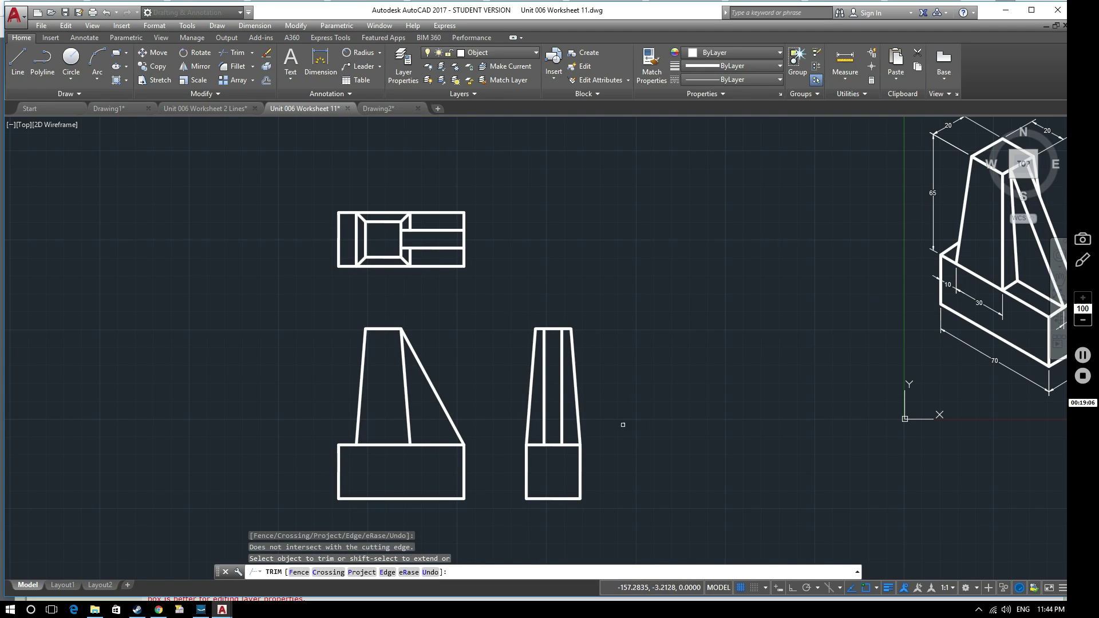
{"action": "mouse_move", "coordinate": [645, 375]}
{"action": "middle_mouse_down"}
{"action": "mouse_move", "coordinate": [527, 397]}
{"action": "mouse_move", "coordinate": [491, 372]}
{"action": "mouse_move", "coordinate": [457, 311]}
{"action": "middle_mouse_up"}
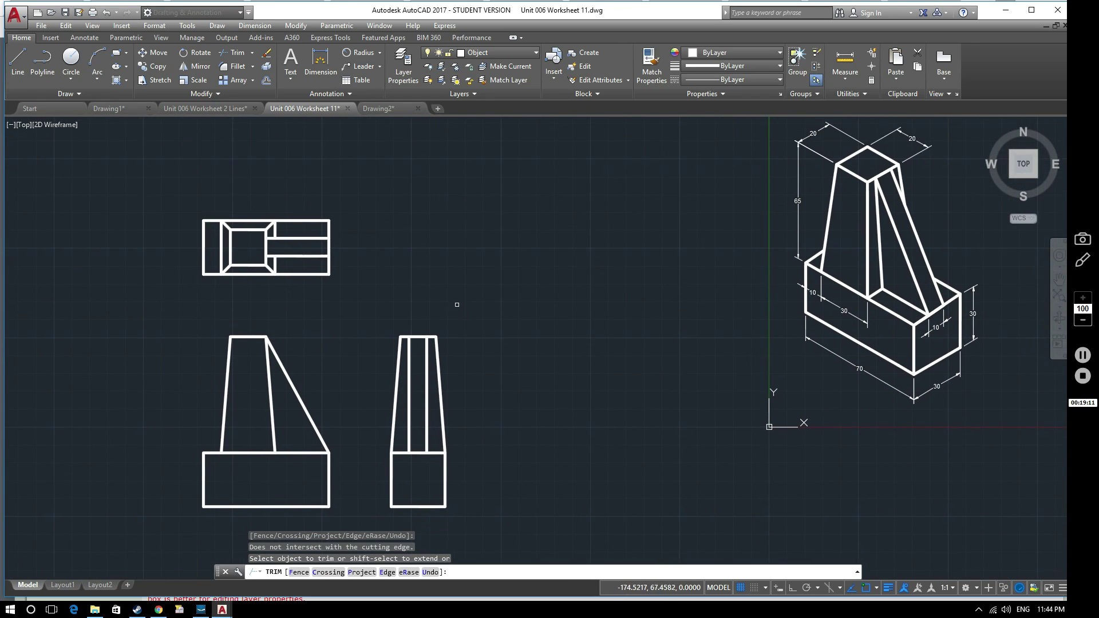